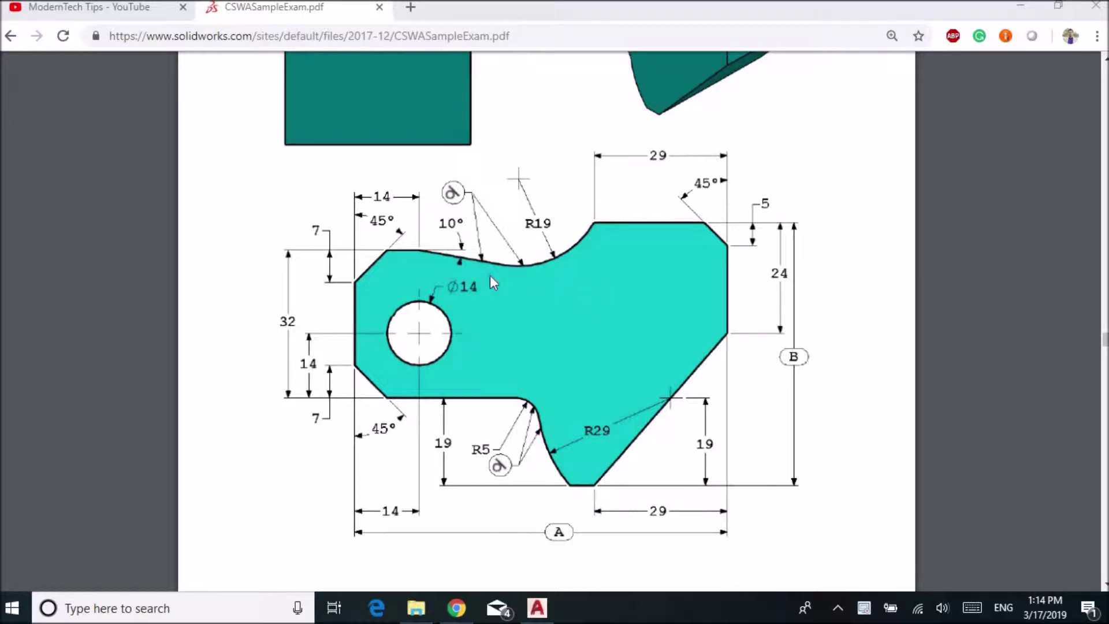
# Step: Examine the tool block's side, isometric and dimensioned front views in the CSWA sample exam PDF
pyautogui.scroll(4, 540, 293)
pyautogui.scroll(-4, 539, 294)
pyautogui.scroll(4, 539, 294)
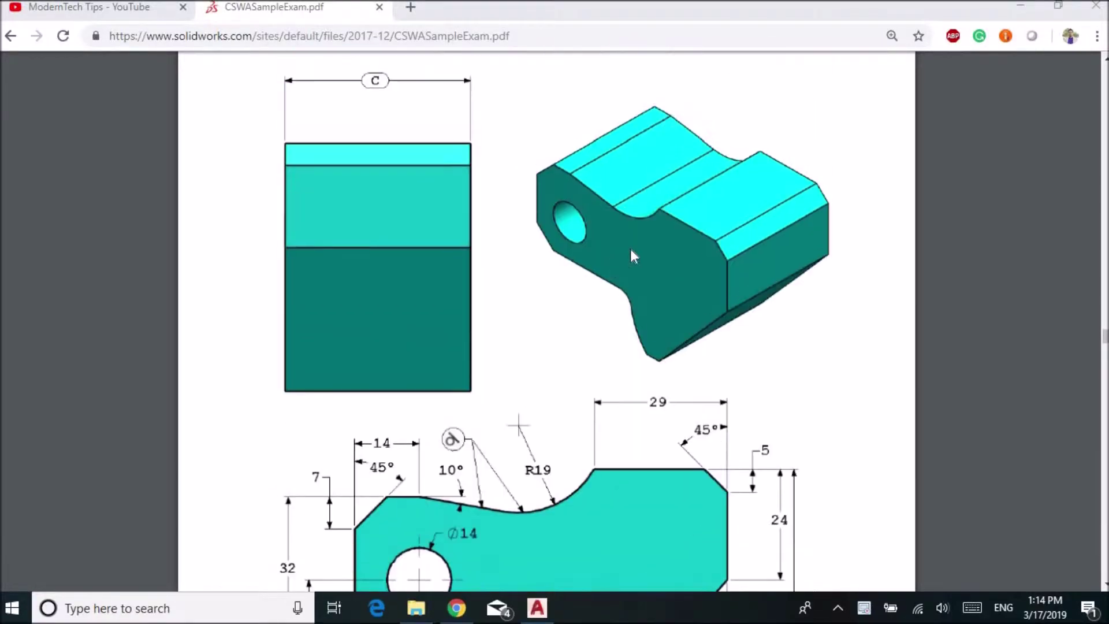
pyautogui.scroll(3, 605, 278)
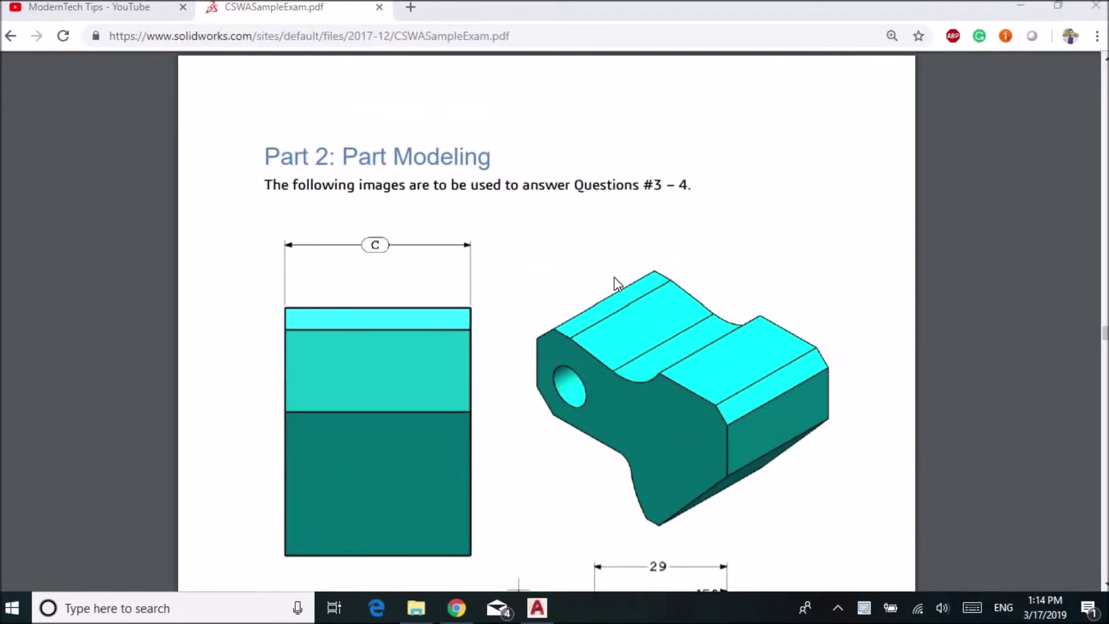
pyautogui.scroll(-6, 614, 278)
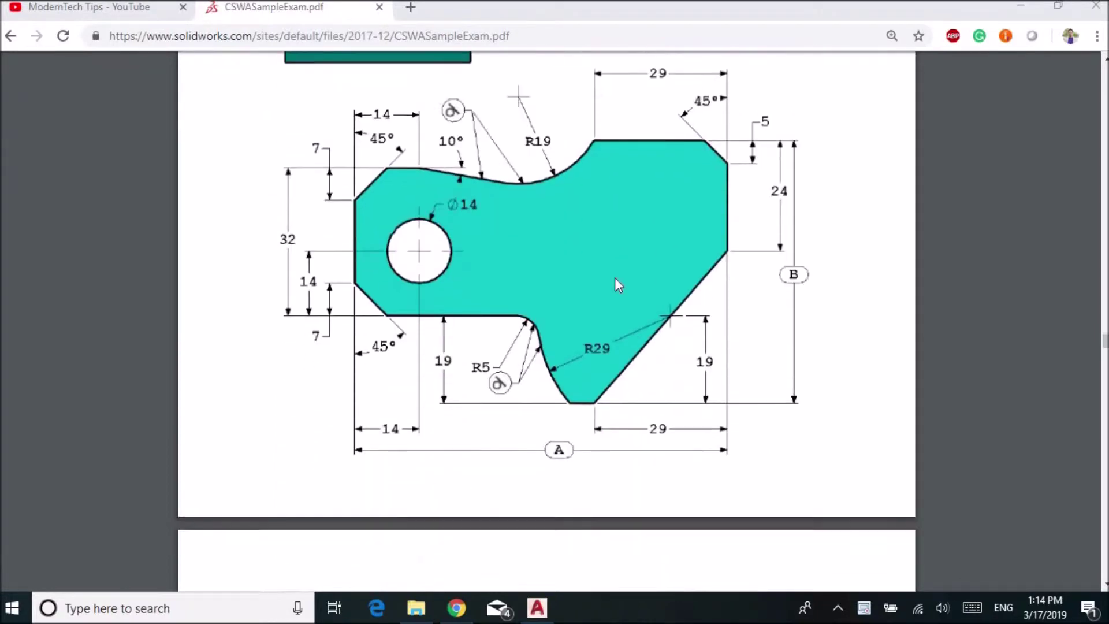
pyautogui.scroll(3, 635, 274)
pyautogui.scroll(-3, 664, 289)
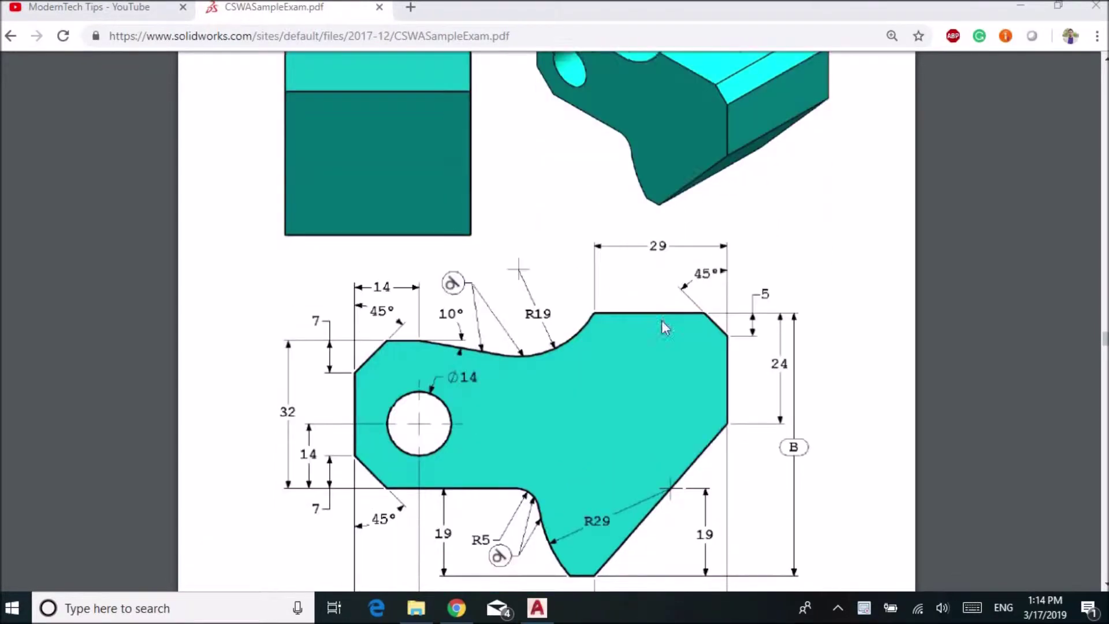
pyautogui.scroll(3, 619, 223)
pyautogui.scroll(-15, 619, 224)
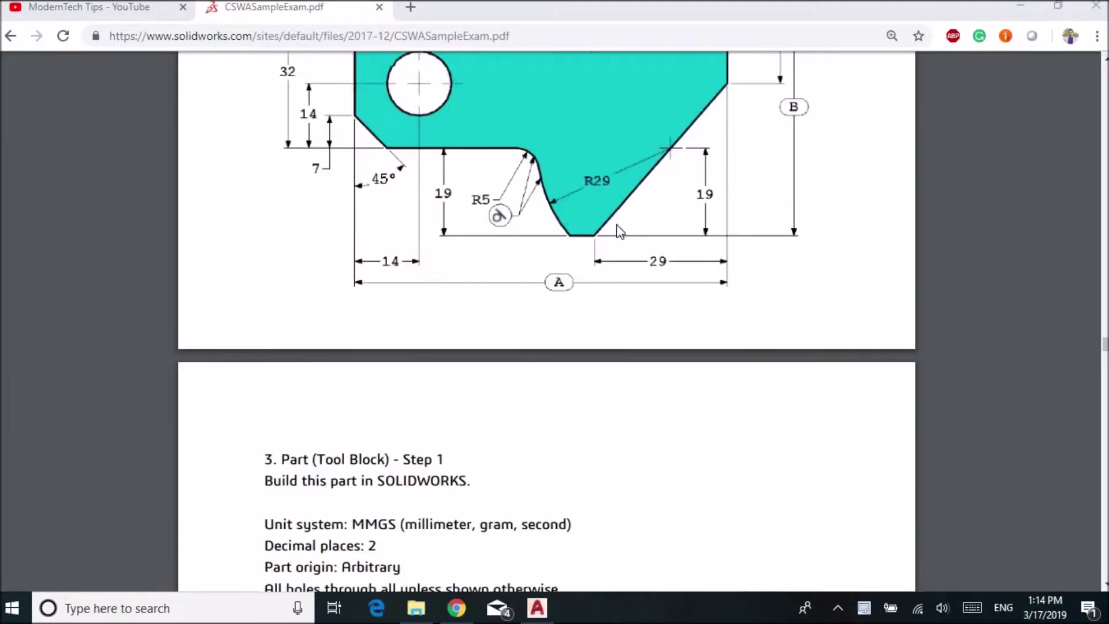
# Step: Read the part's unit system, material, density and A, B, C values, and compare them with the dimensioned views
pyautogui.scroll(-2, 462, 287)
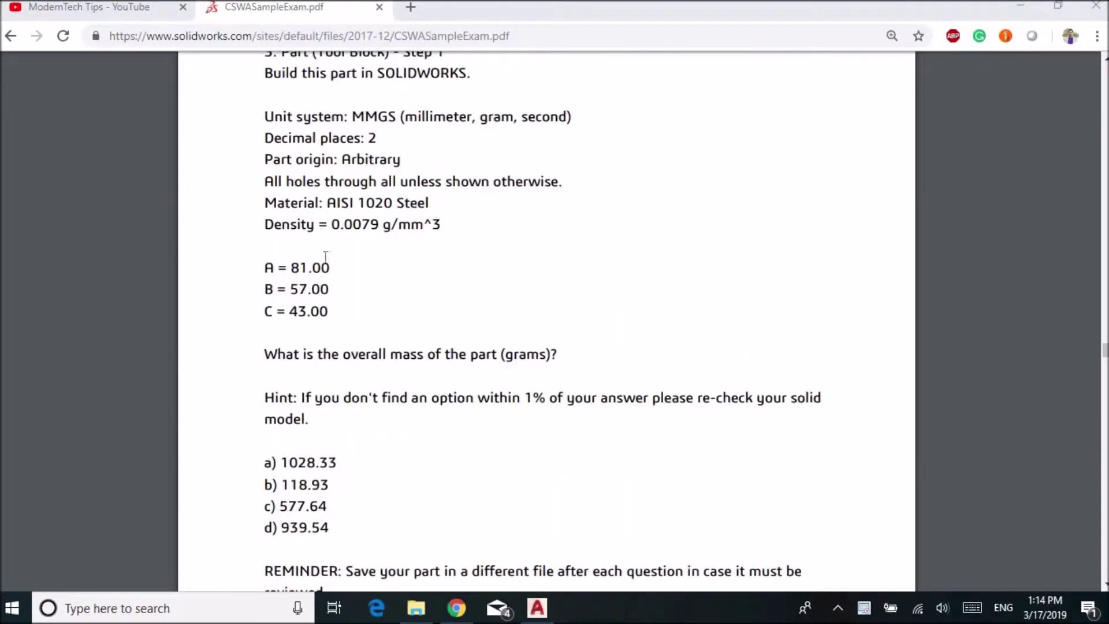
pyautogui.scroll(10, 465, 270)
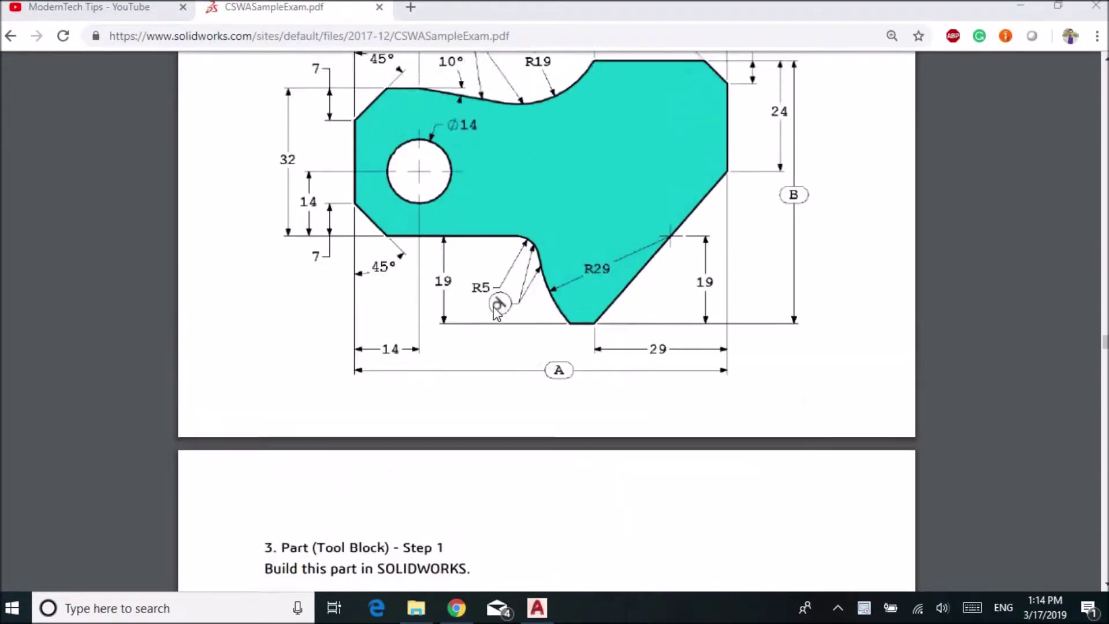
pyautogui.scroll(6, 359, 158)
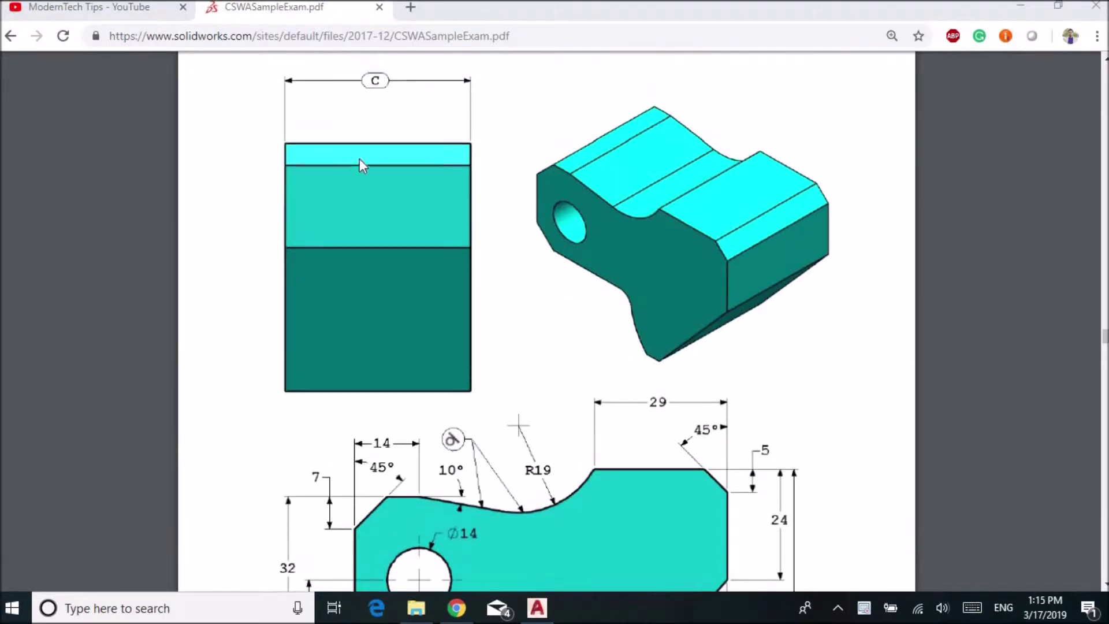
pyautogui.scroll(-5, 429, 204)
pyautogui.scroll(-12, 448, 234)
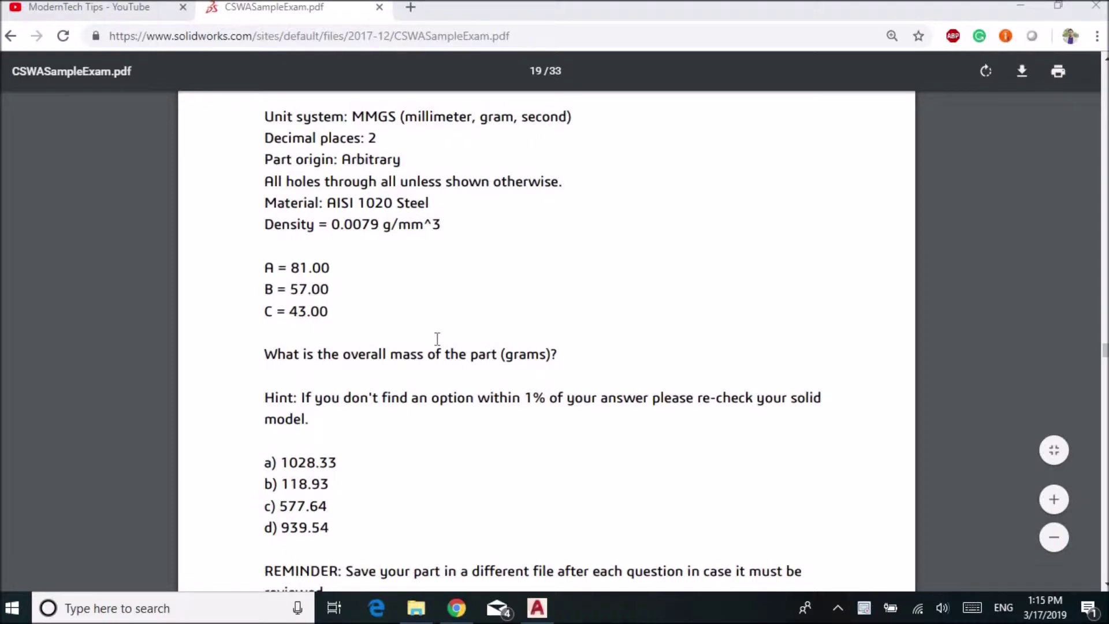
pyautogui.scroll(3, 437, 339)
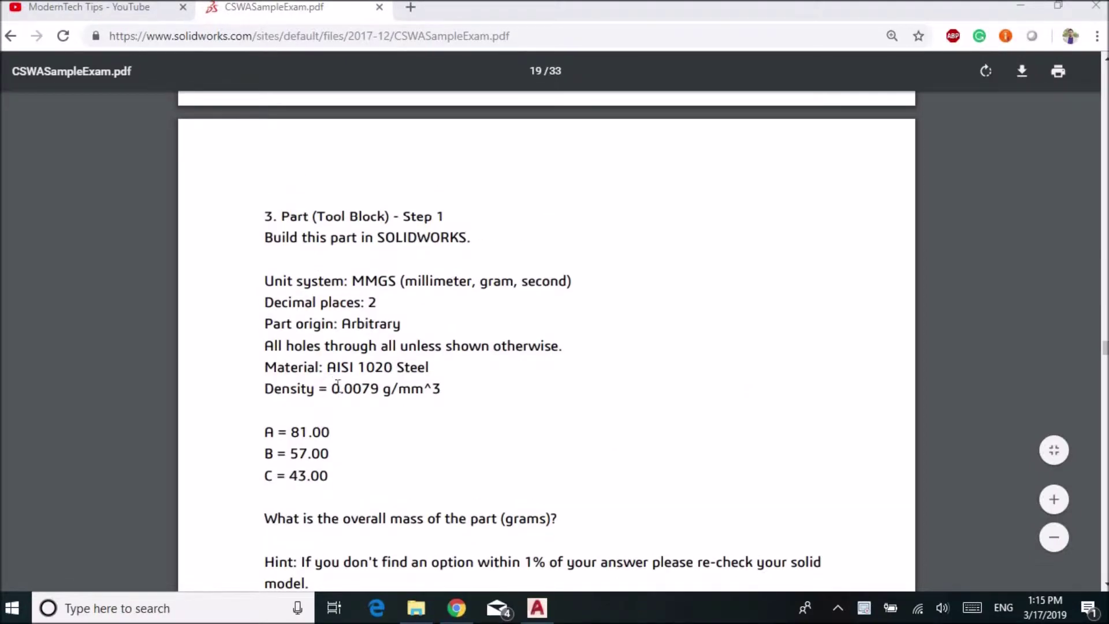
pyautogui.click(334, 387)
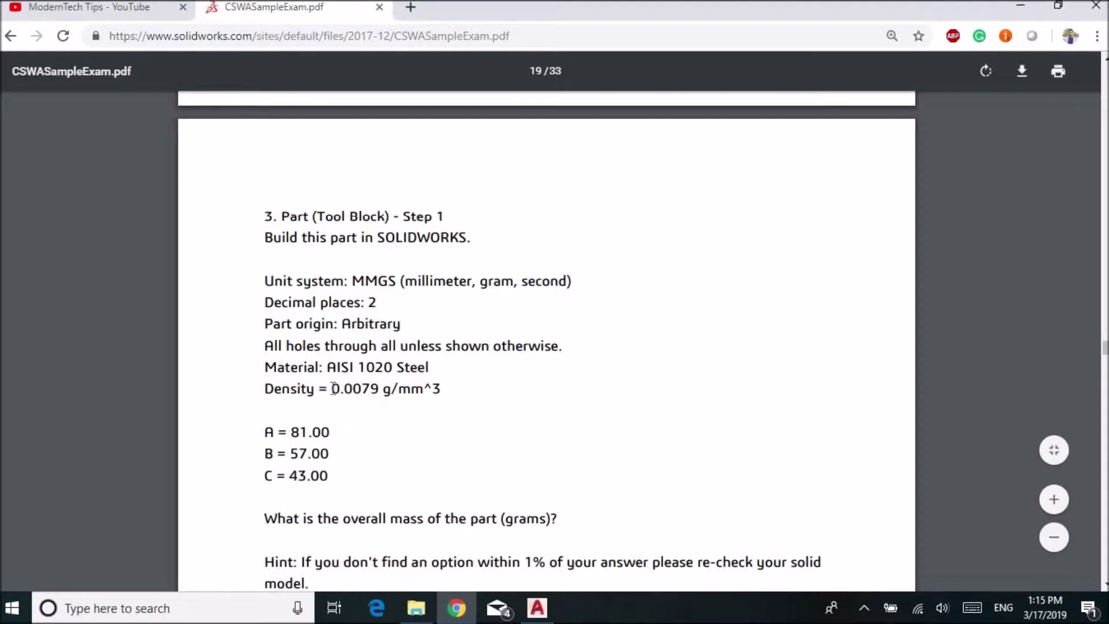
pyautogui.moveTo(347, 395); pyautogui.dragTo(379, 395)
pyautogui.click(443, 388)
pyautogui.scroll(10, 507, 381)
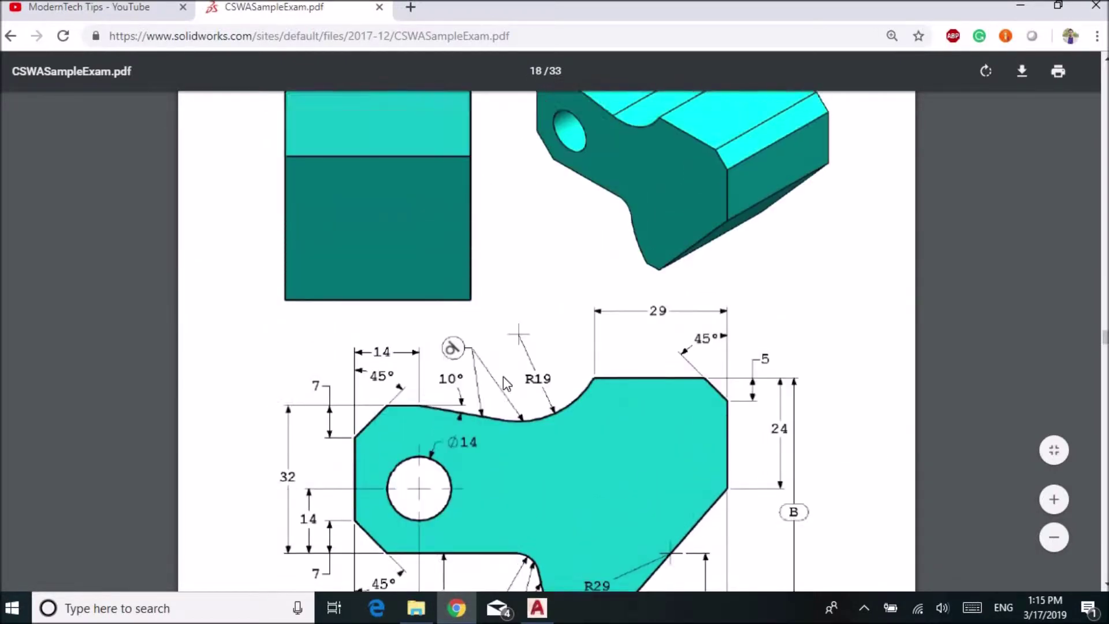
pyautogui.scroll(-3, 504, 376)
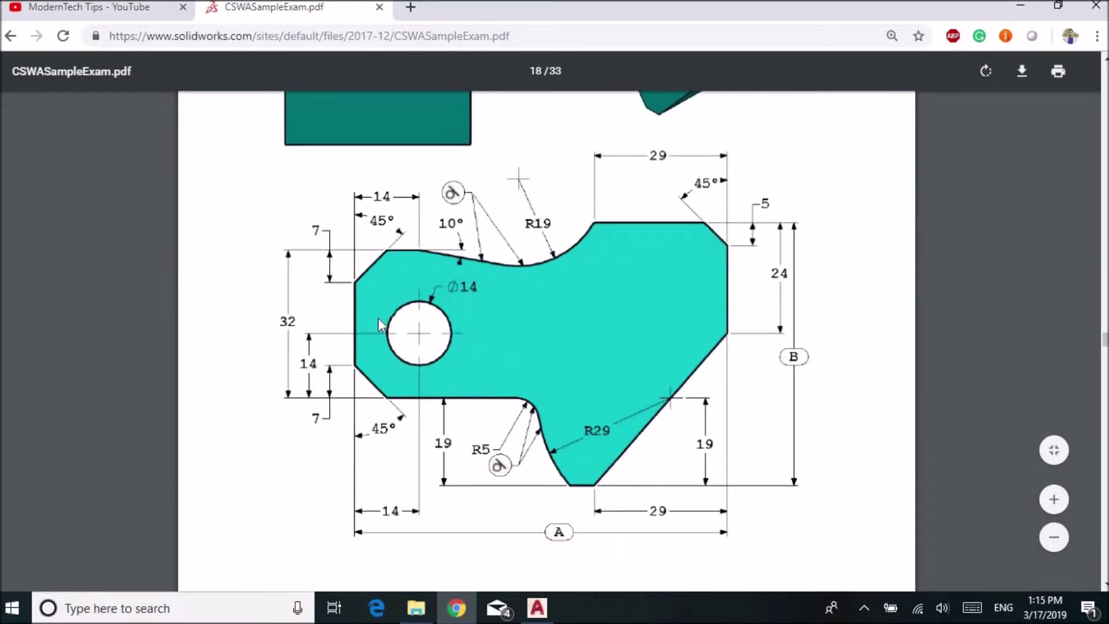
# Step: Switch to AutoCAD, create a new drawing from the acad.dwt template and turn the grid off
pyautogui.click(536, 608)
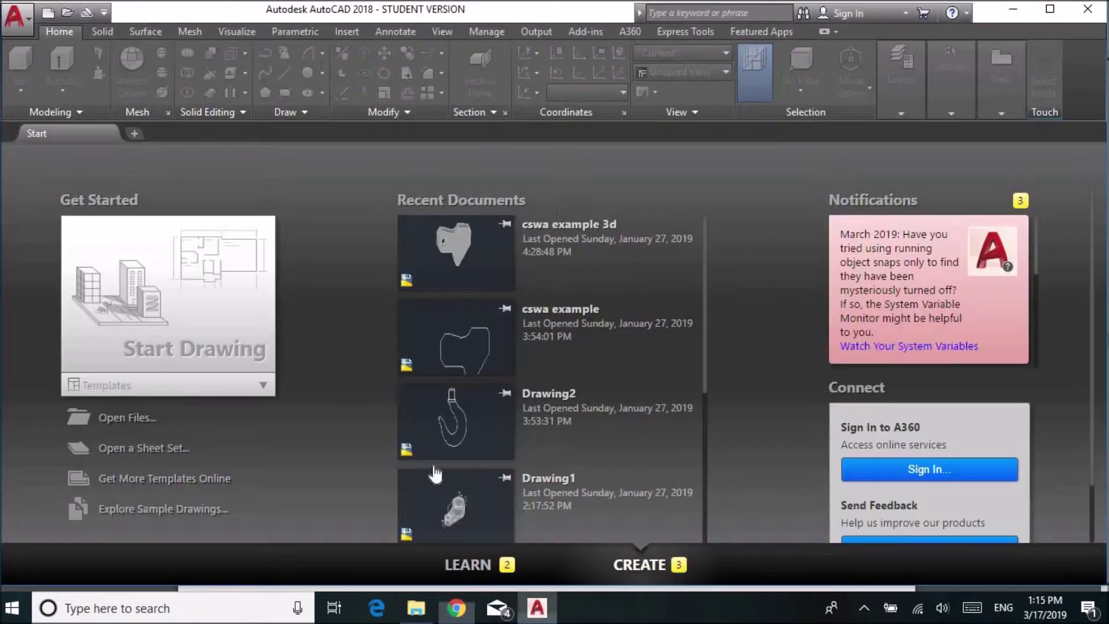
pyautogui.click(22, 29)
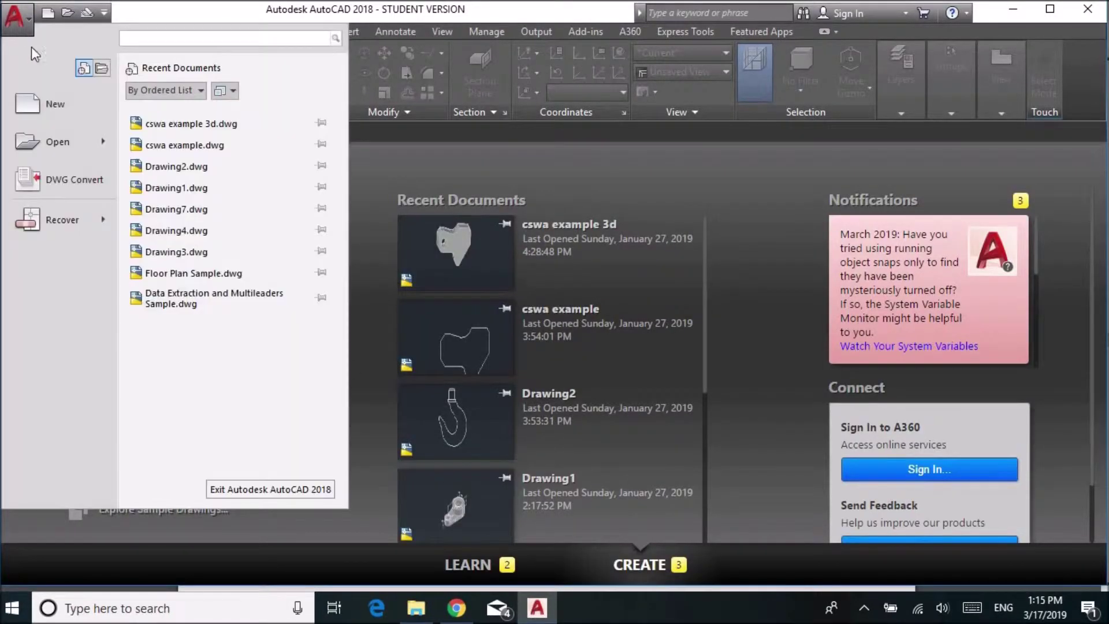
pyautogui.click(41, 106)
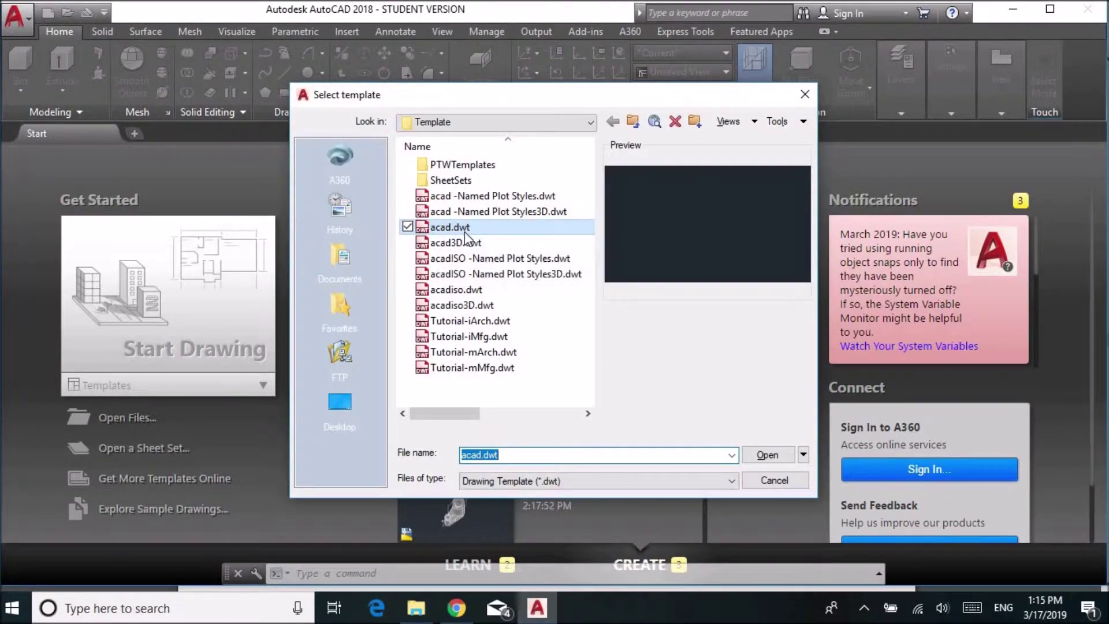
pyautogui.click(766, 455)
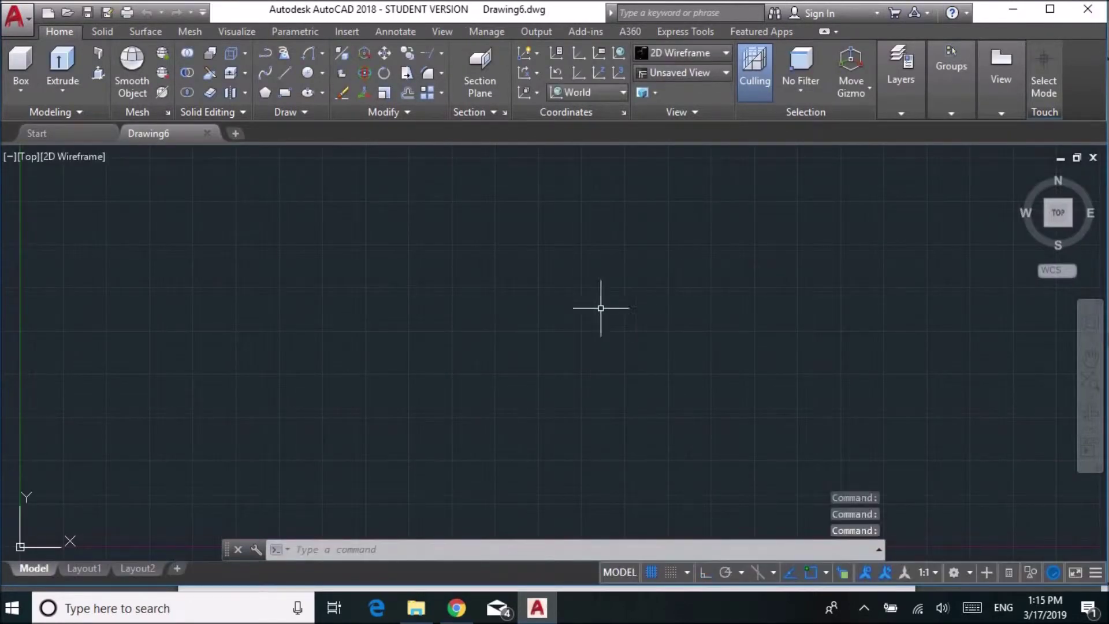
pyautogui.click(651, 572)
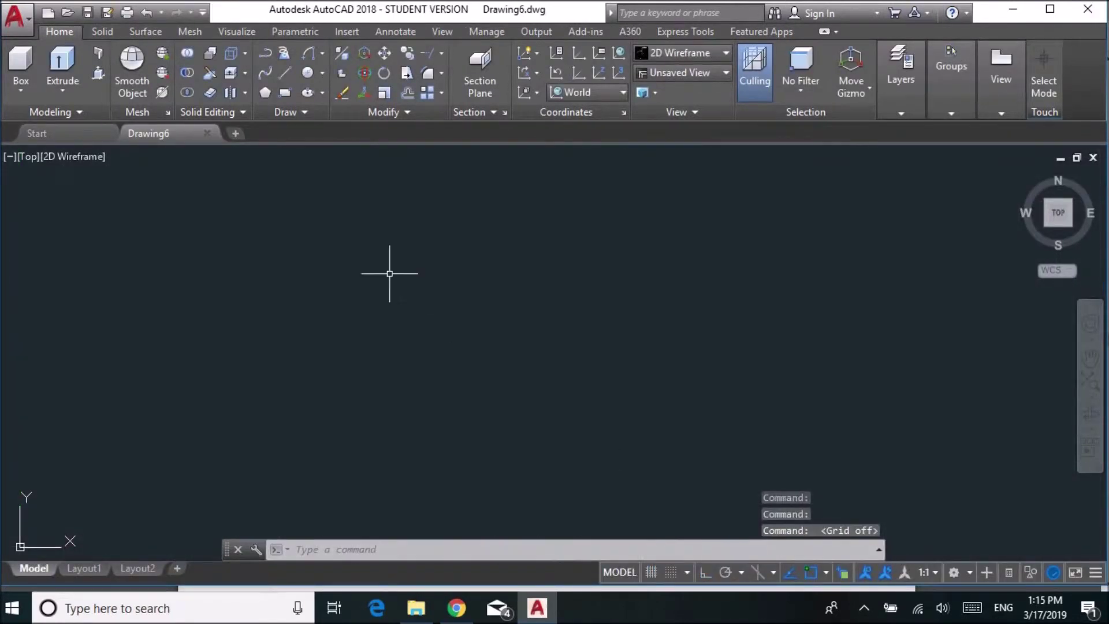
# Step: Set the drawing units to millimeters with a length precision of 0.00
pyautogui.write('u')
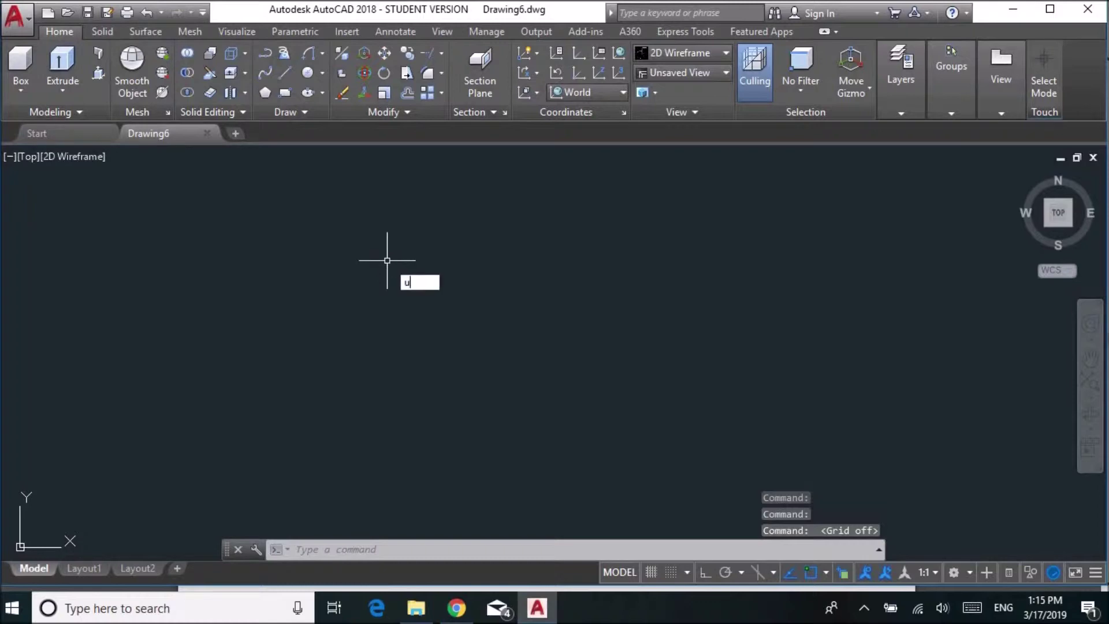
pyautogui.write('nits')
pyautogui.press('Return')
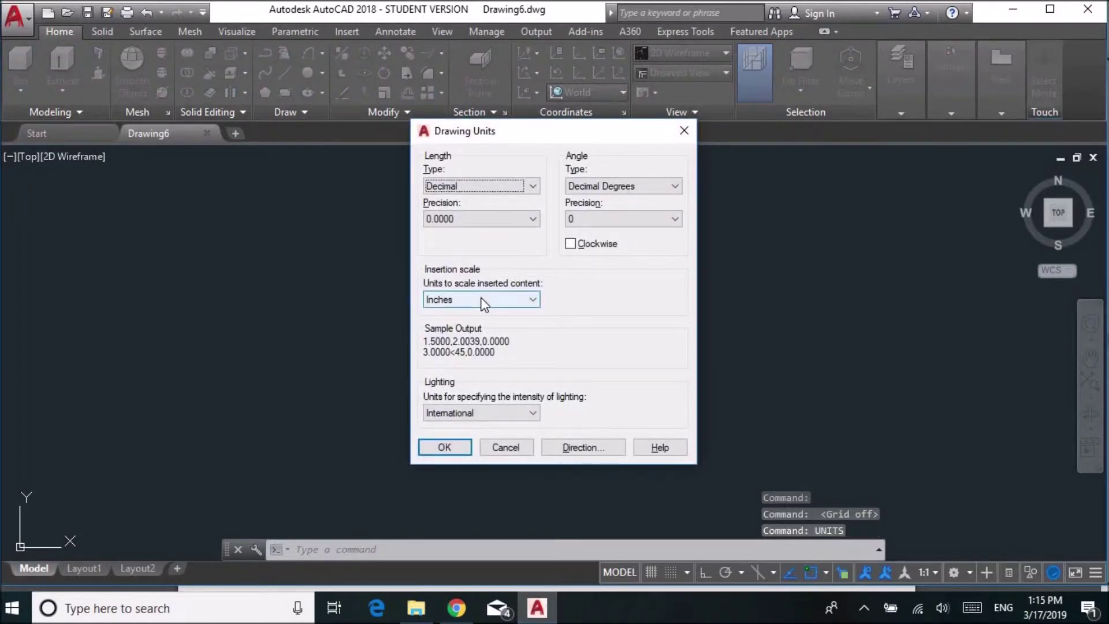
pyautogui.click(483, 301)
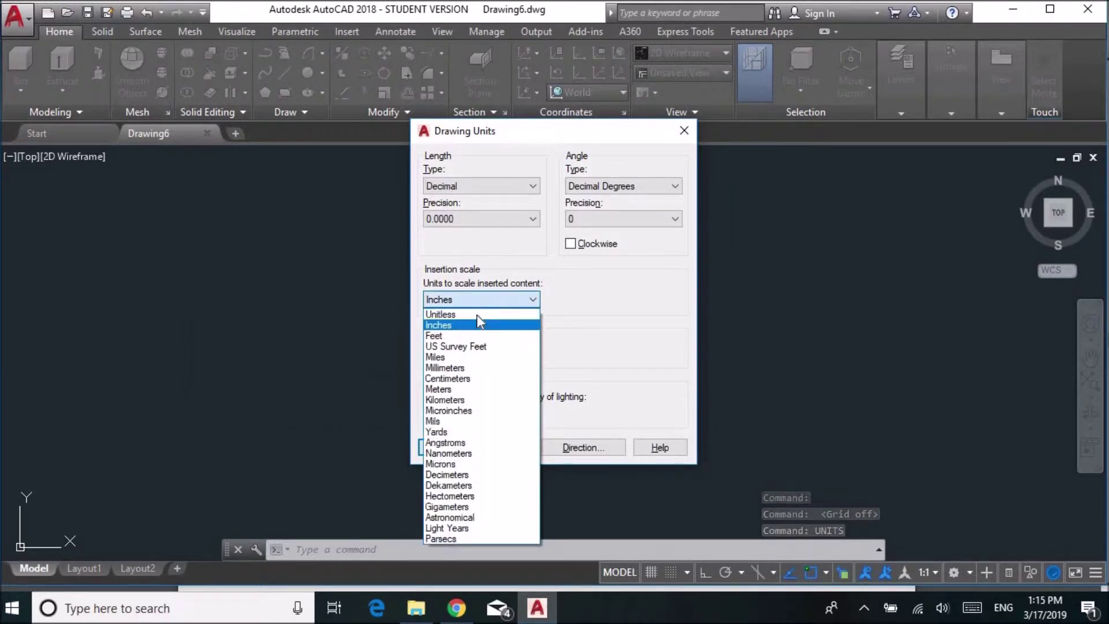
pyautogui.click(453, 367)
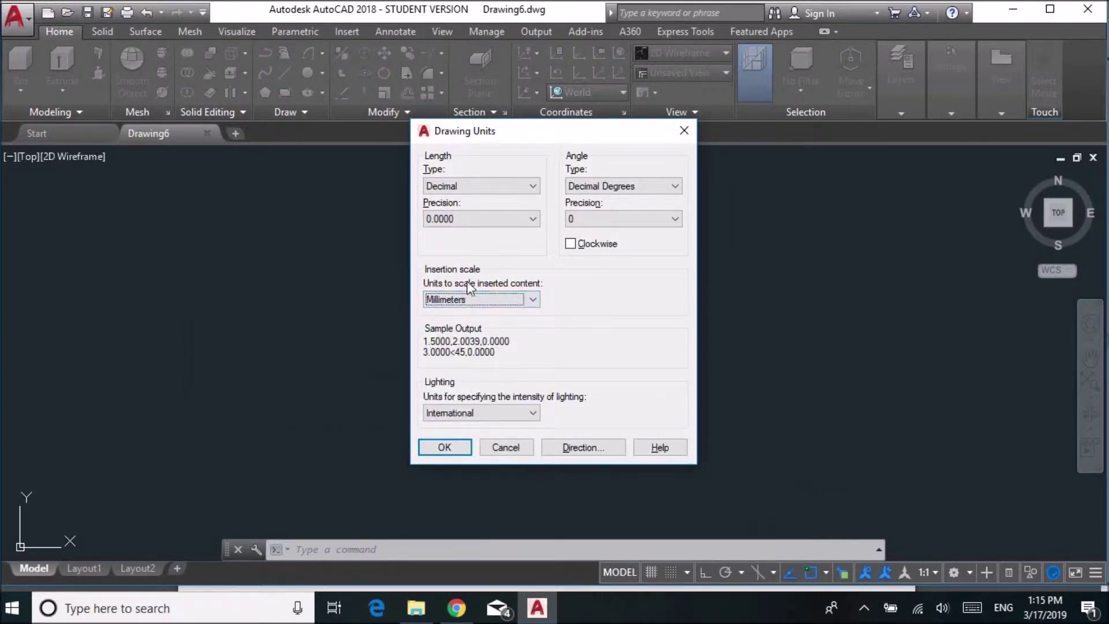
pyautogui.click(477, 220)
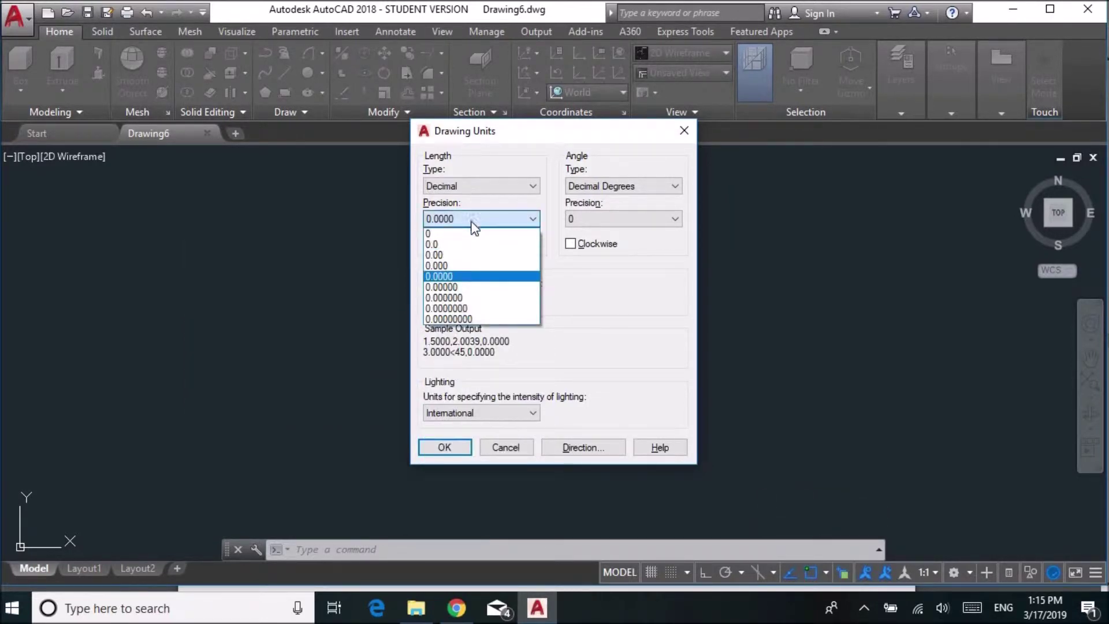
pyautogui.click(442, 257)
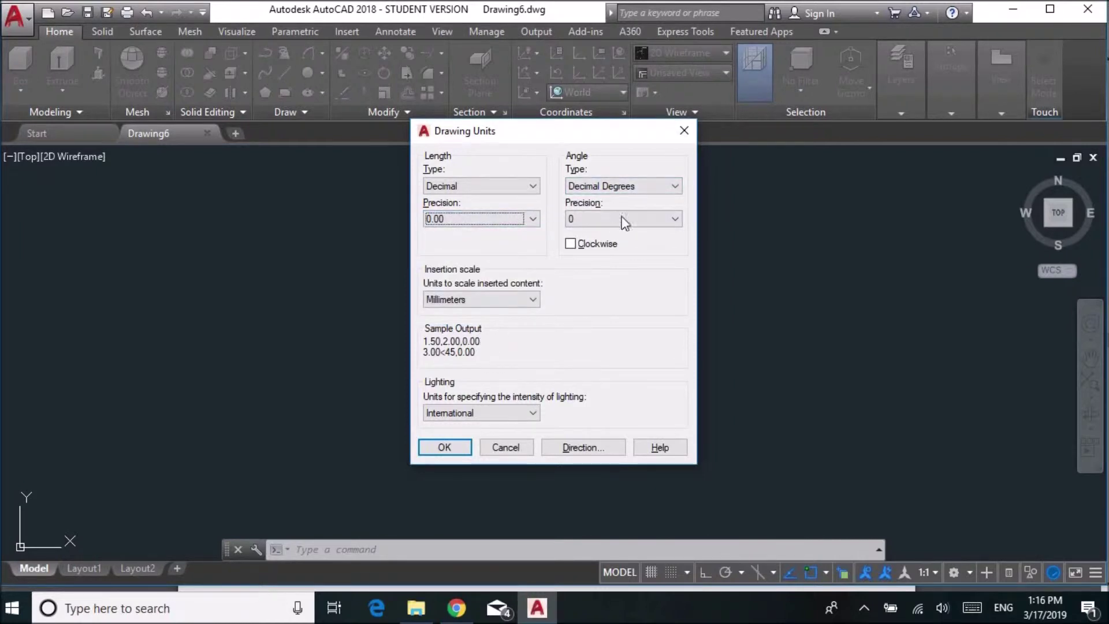
pyautogui.click(444, 448)
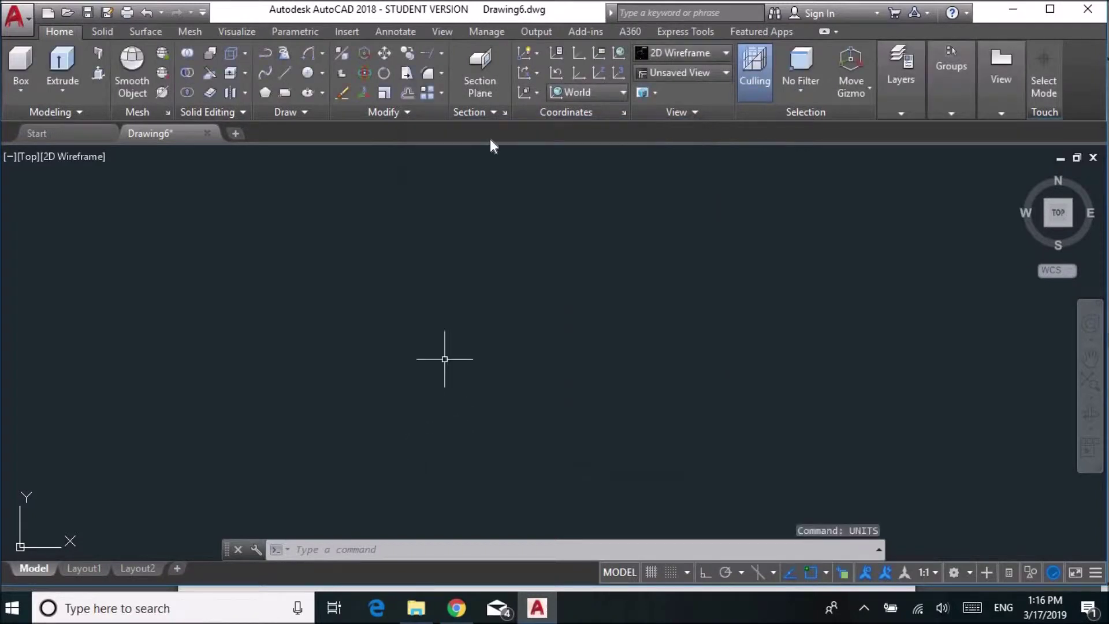
# Step: With Ortho on, draw a 29 mm horizontal line to the right and continue it 24 mm straight down
pyautogui.click(284, 73)
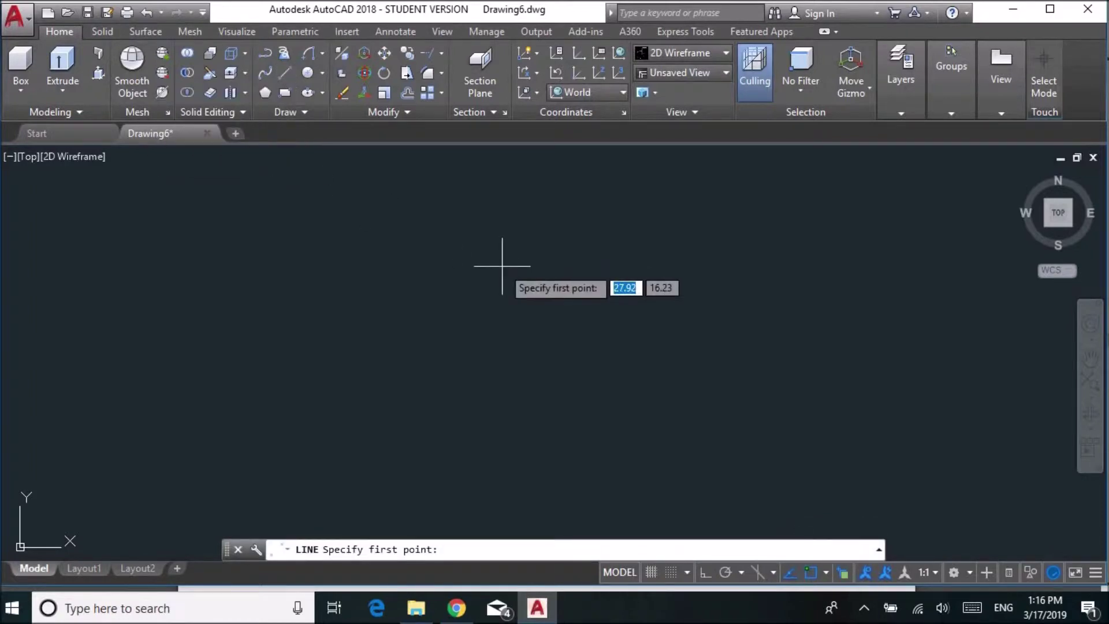
pyautogui.click(703, 576)
pyautogui.click(409, 230)
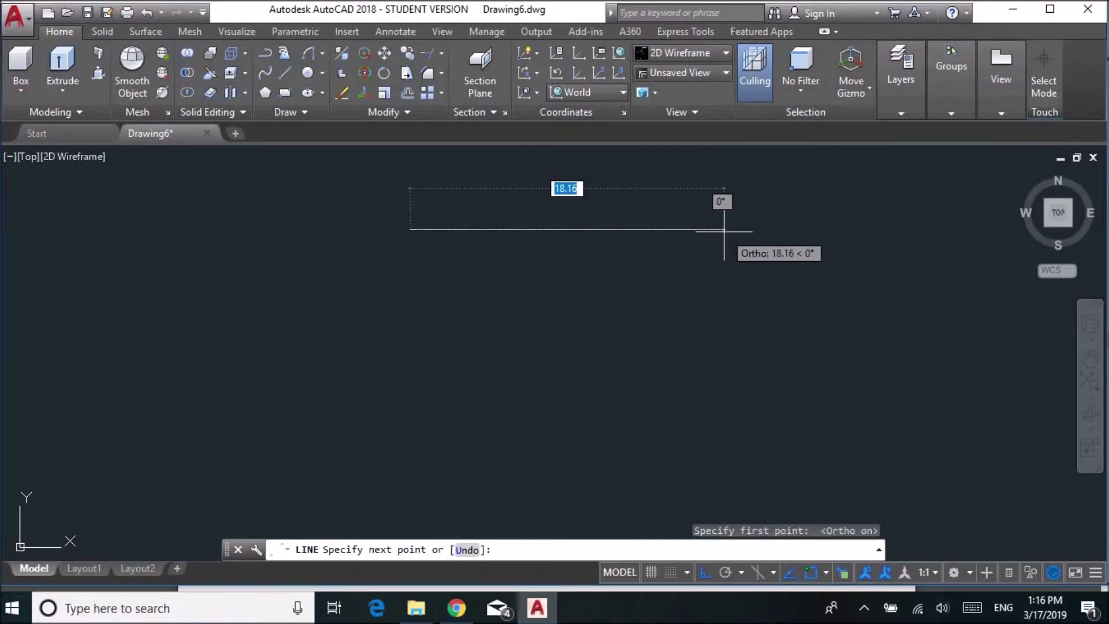
pyautogui.write('29')
pyautogui.press('Return')
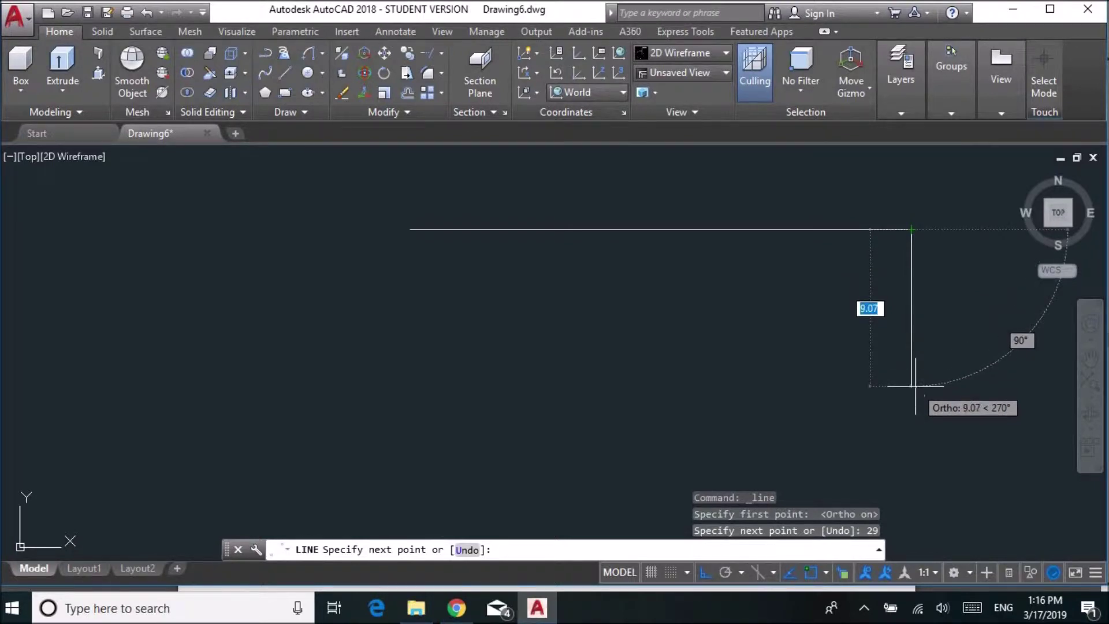
pyautogui.write('24')
pyautogui.press('Return')
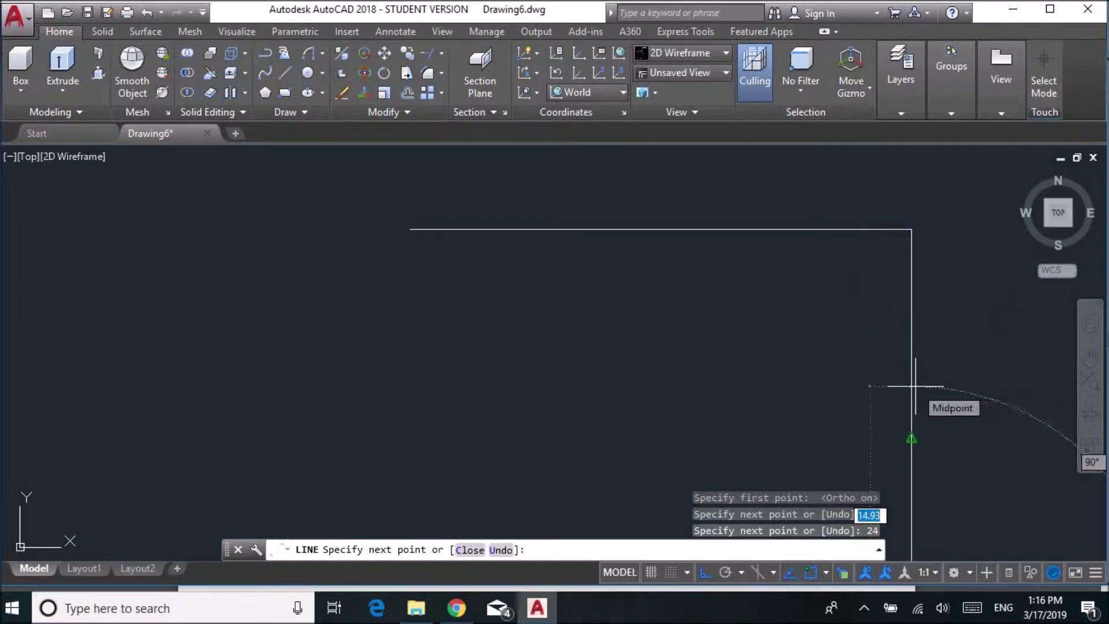
pyautogui.scroll(-3, 912, 385)
pyautogui.moveTo(911, 381)
pyautogui.mouseDown(button='middle')
pyautogui.moveTo(909, 367)
pyautogui.moveTo(559, 302)
pyautogui.mouseUp(button='middle')
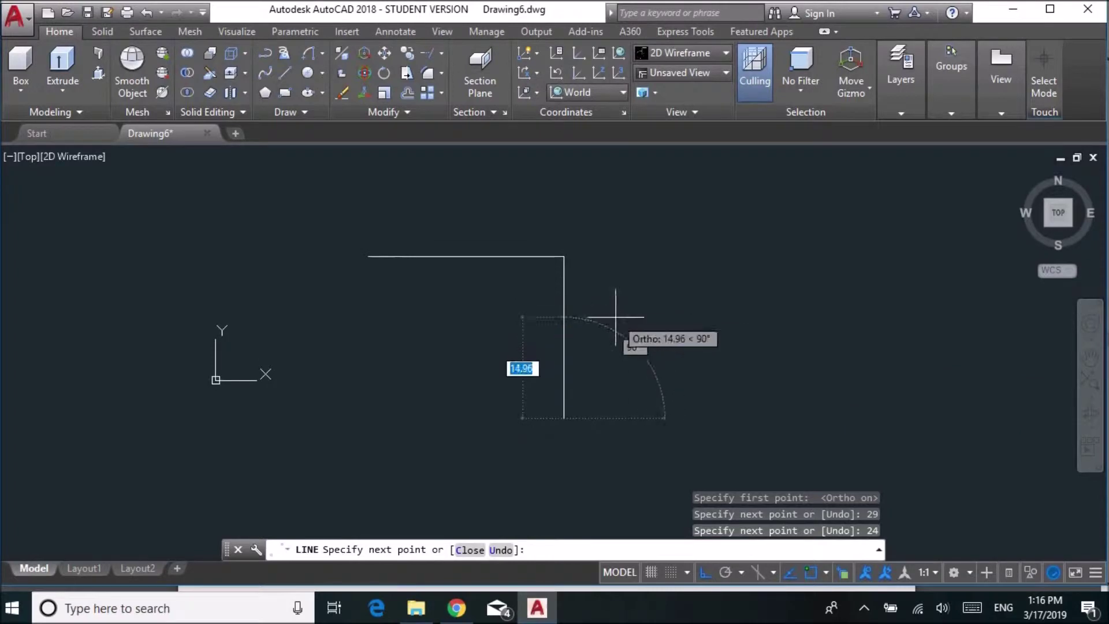
pyautogui.press('Escape')
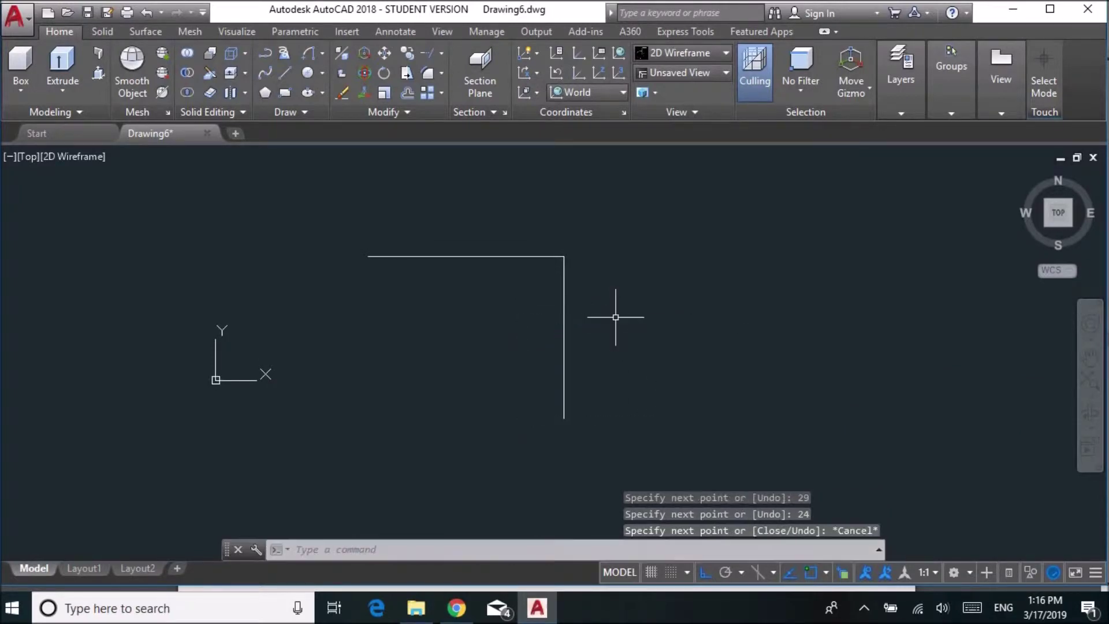
# Step: Draw a 5 mm line straight down from the upper right corner along the vertical edge
pyautogui.click(284, 74)
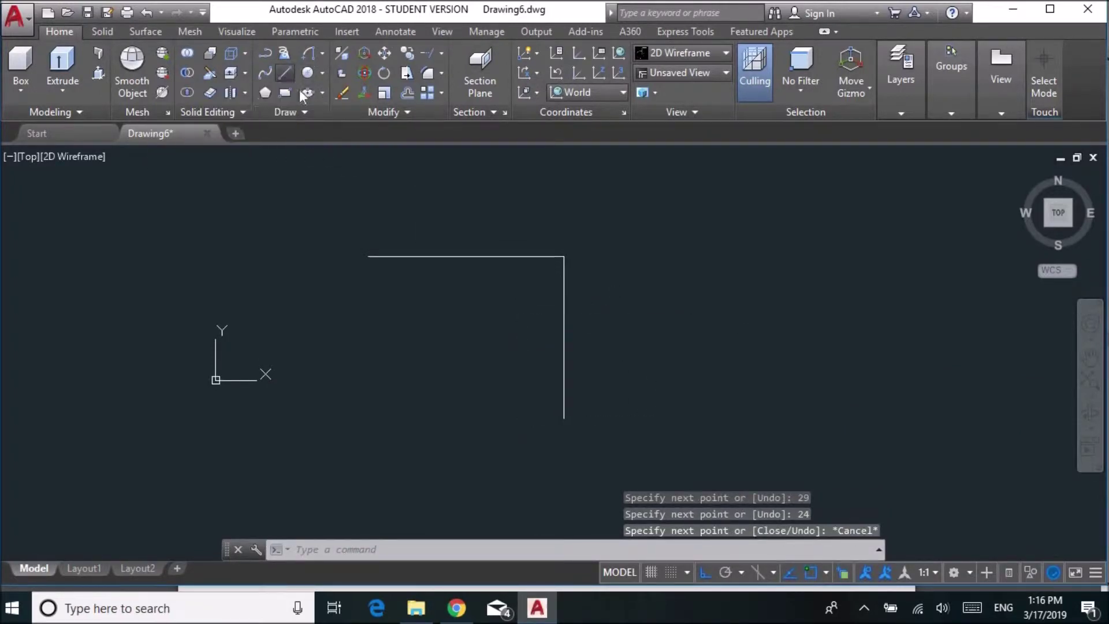
pyautogui.click(564, 256)
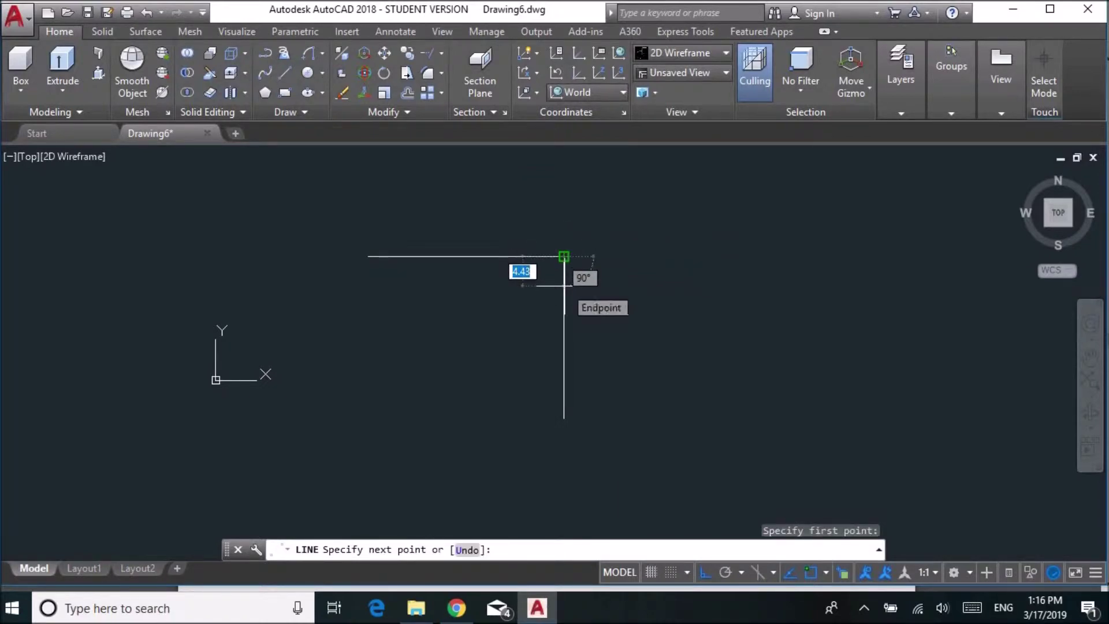
pyautogui.write('5')
pyautogui.press('Return')
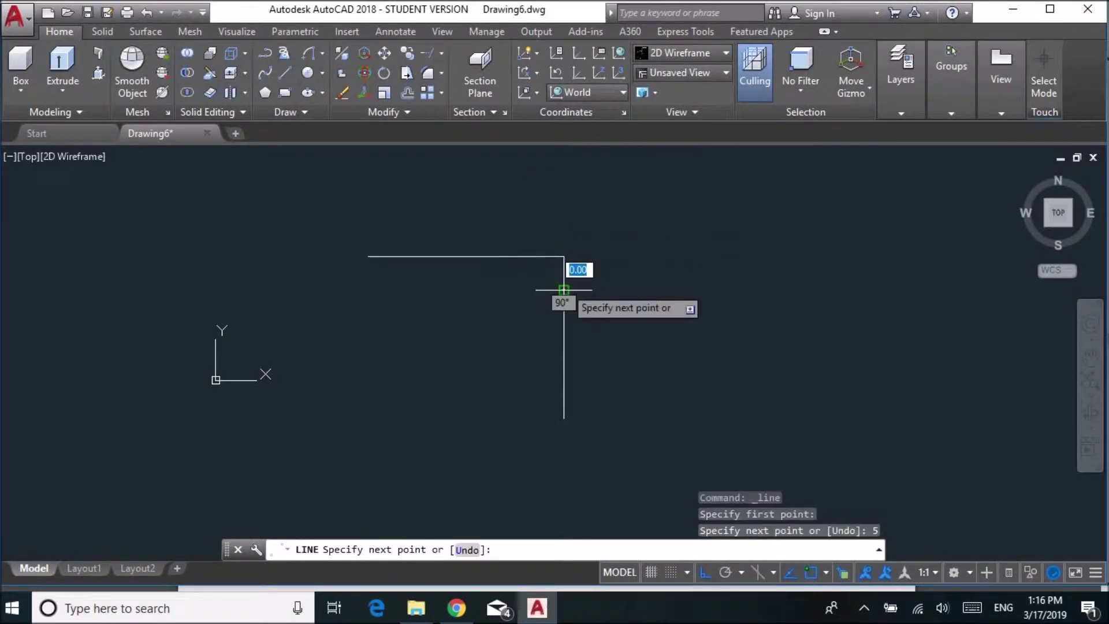
# Step: With Ortho off, continue the line from the 5 mm point at 135° for about 10 mm, crossing the upper edge
pyautogui.press('F8')
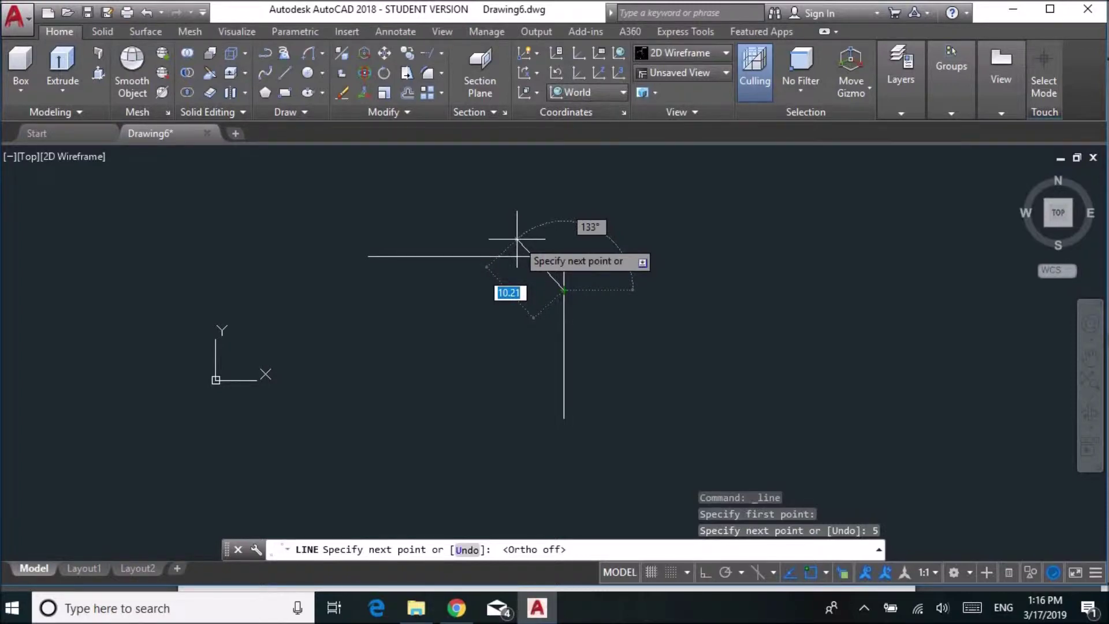
pyautogui.press('Tab')
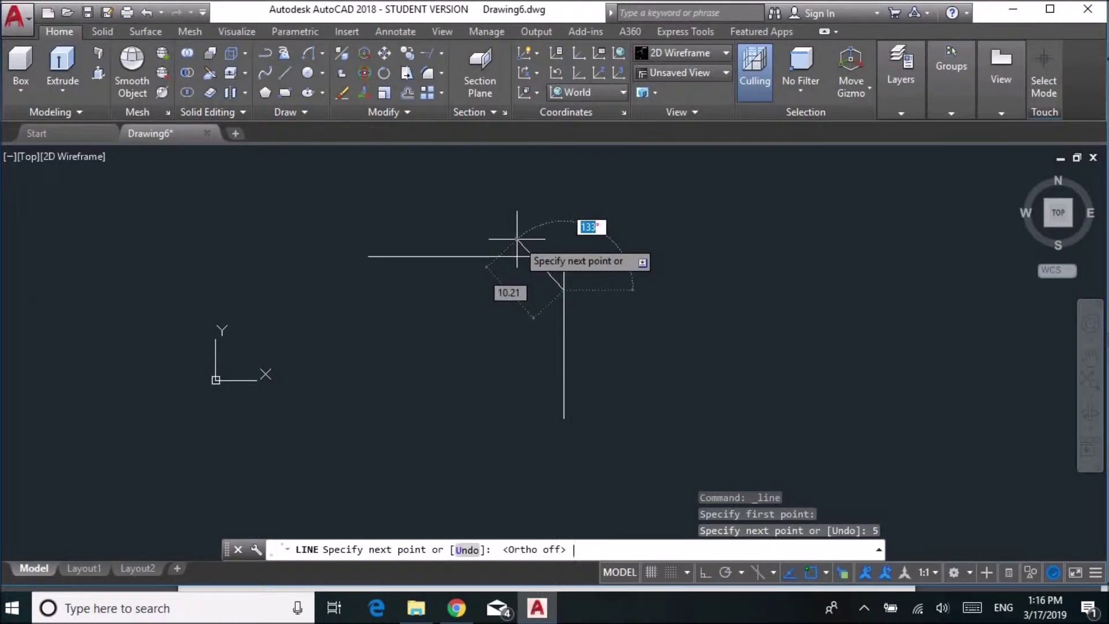
pyautogui.write('135')
pyautogui.press('Return')
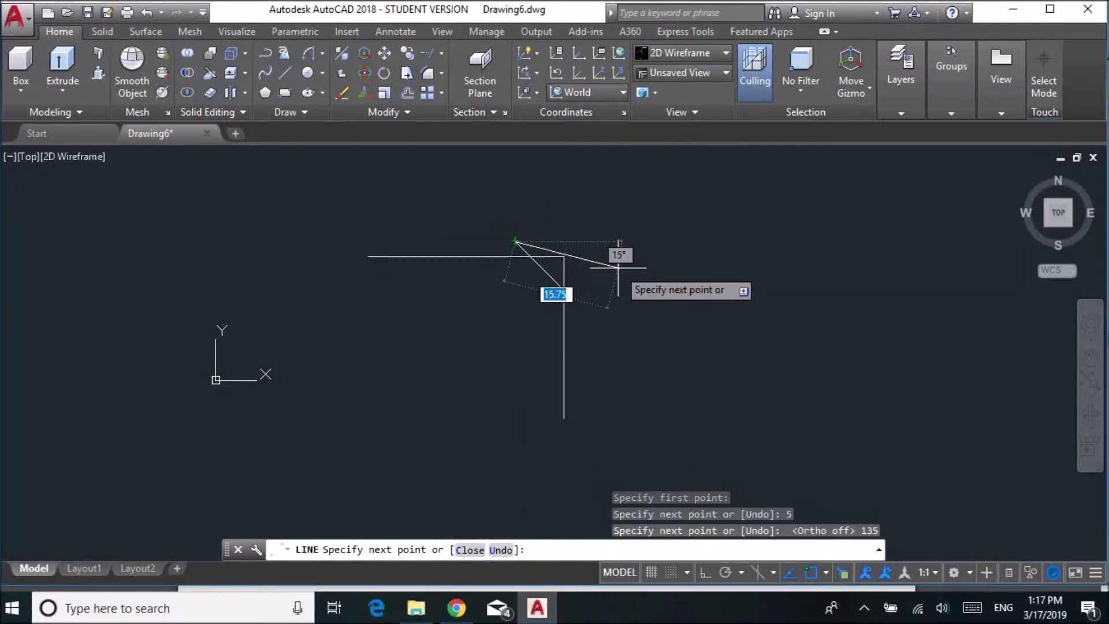
pyautogui.press('Escape')
pyautogui.scroll(-2, 540, 261)
pyautogui.scroll(6, 543, 265)
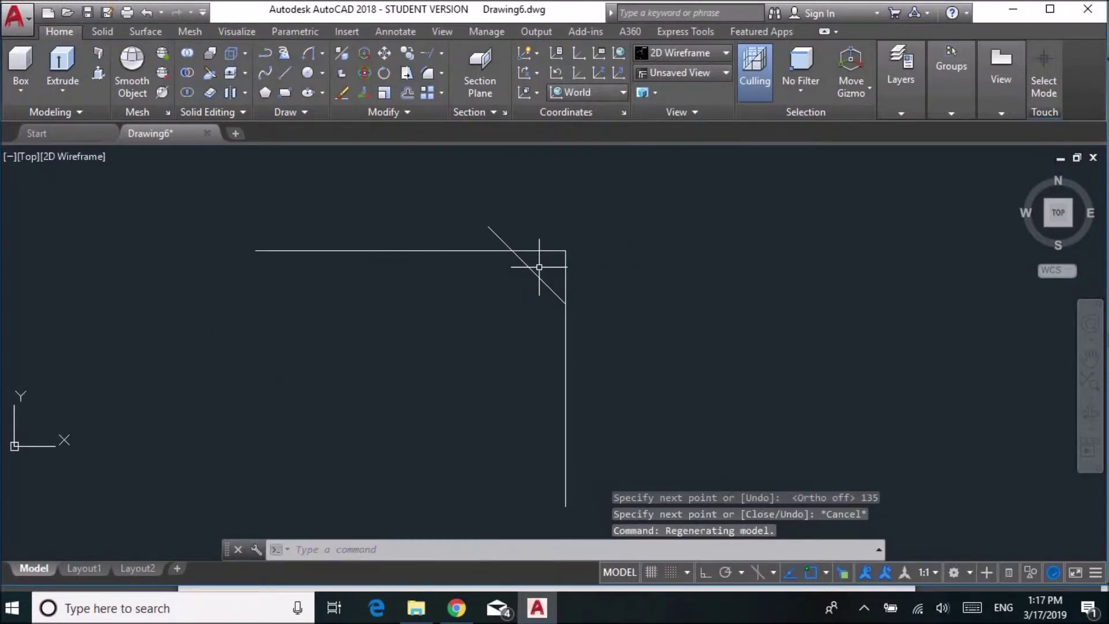
# Step: Trim the diagonal's overshoot above the upper edge and the upper edge's stub beyond the diagonal
pyautogui.scroll(-1, 594, 254)
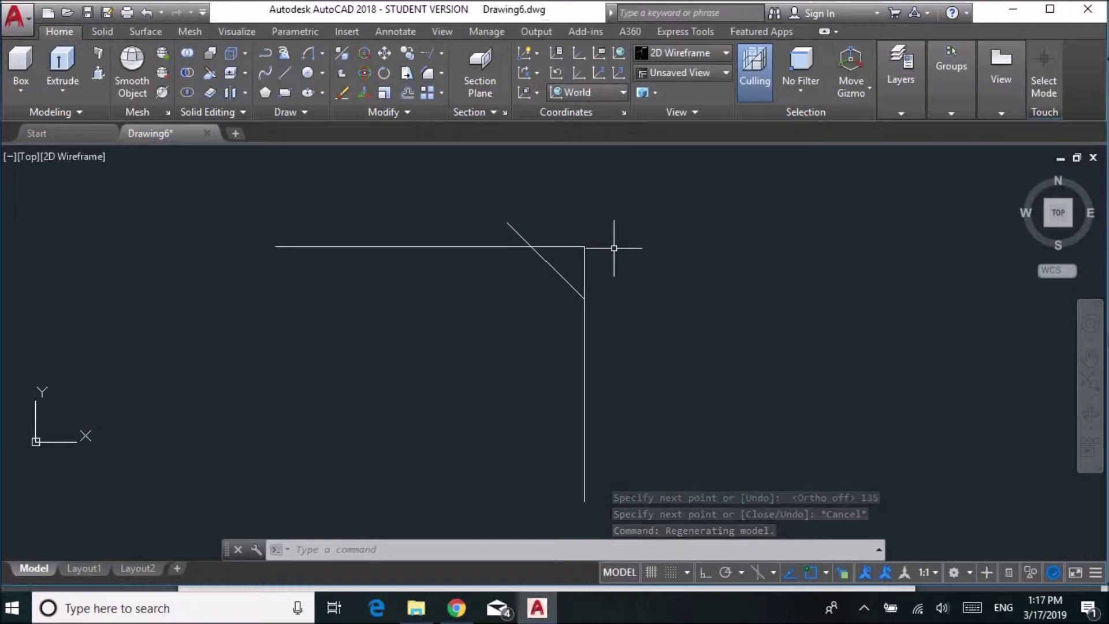
pyautogui.write('tr')
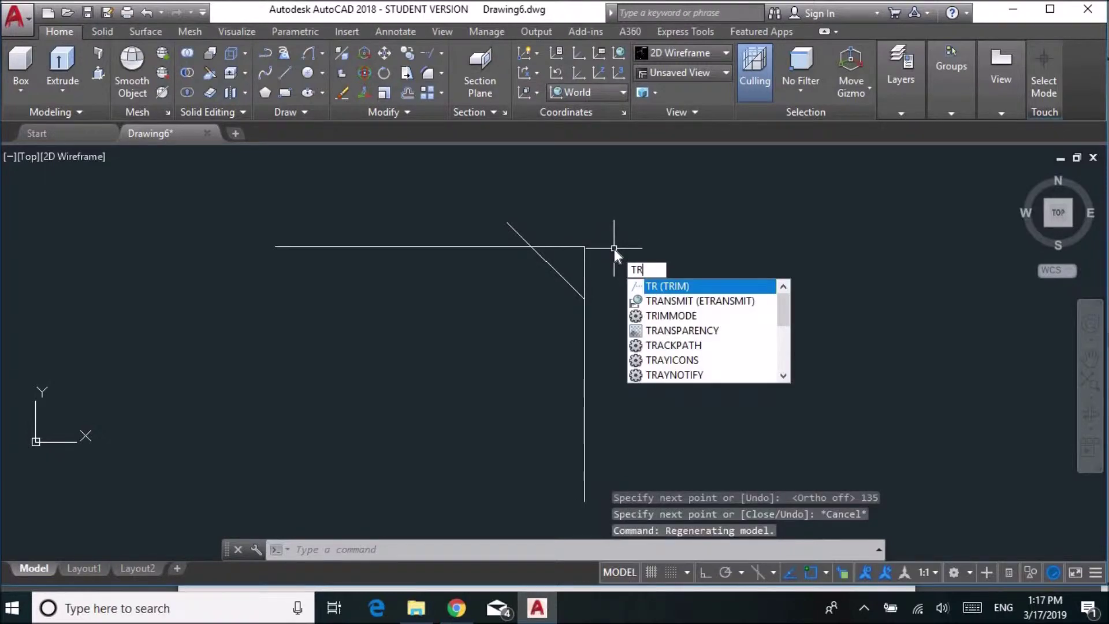
pyautogui.press('Return')
pyautogui.press('Return')
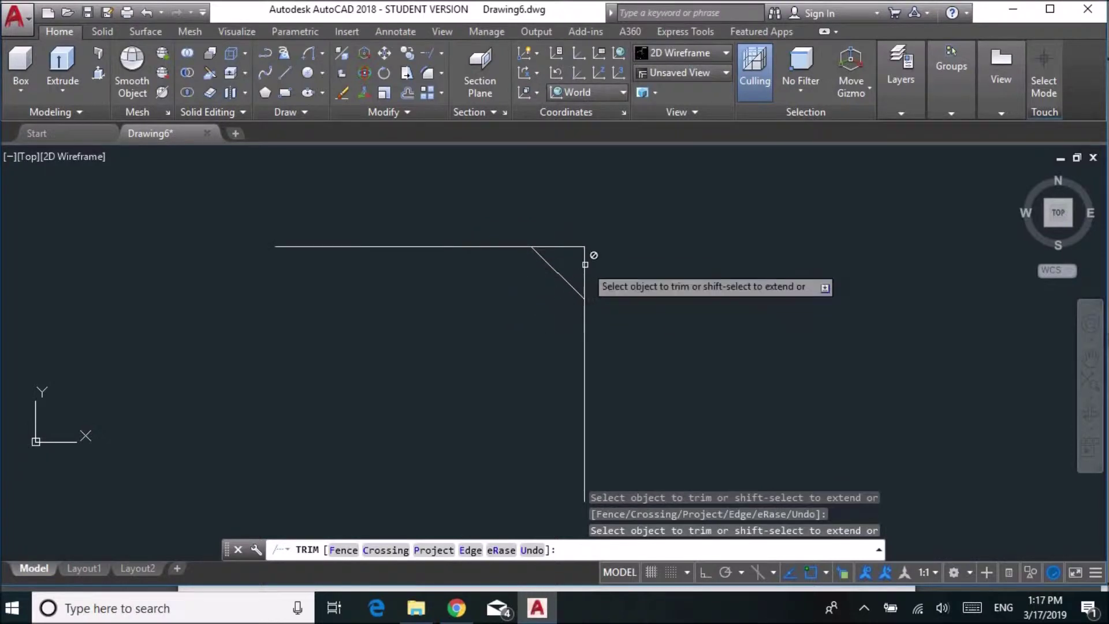
pyautogui.click(575, 247)
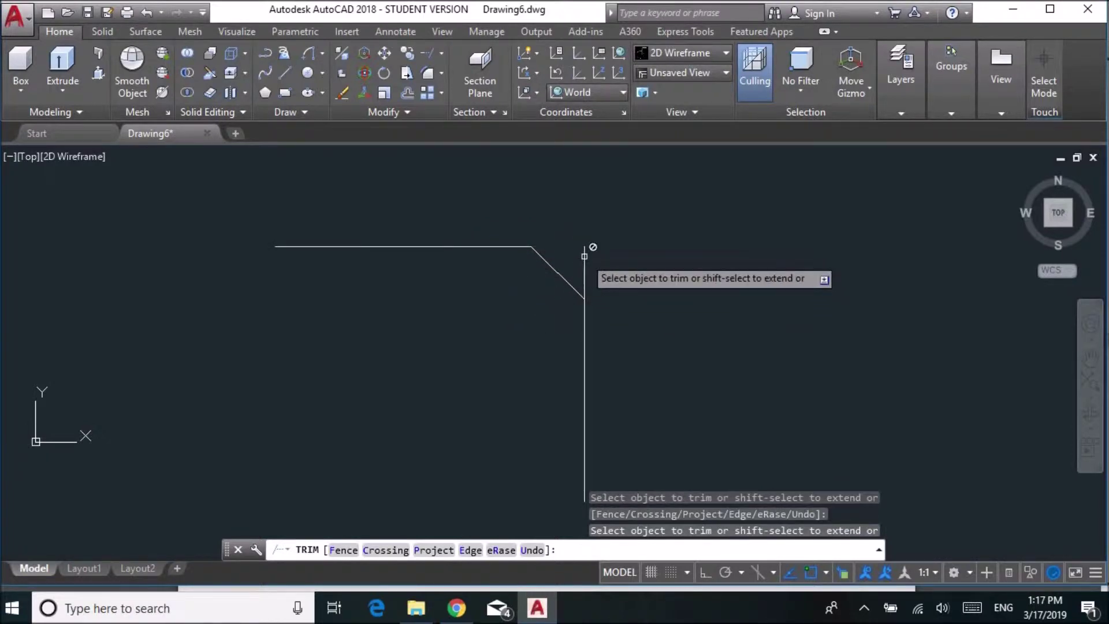
pyautogui.press('Escape')
# Step: Erase the overlapping 5 mm segment at the corner and trim the long vertical line above the chamfer
pyautogui.click(584, 254)
pyautogui.press('Delete')
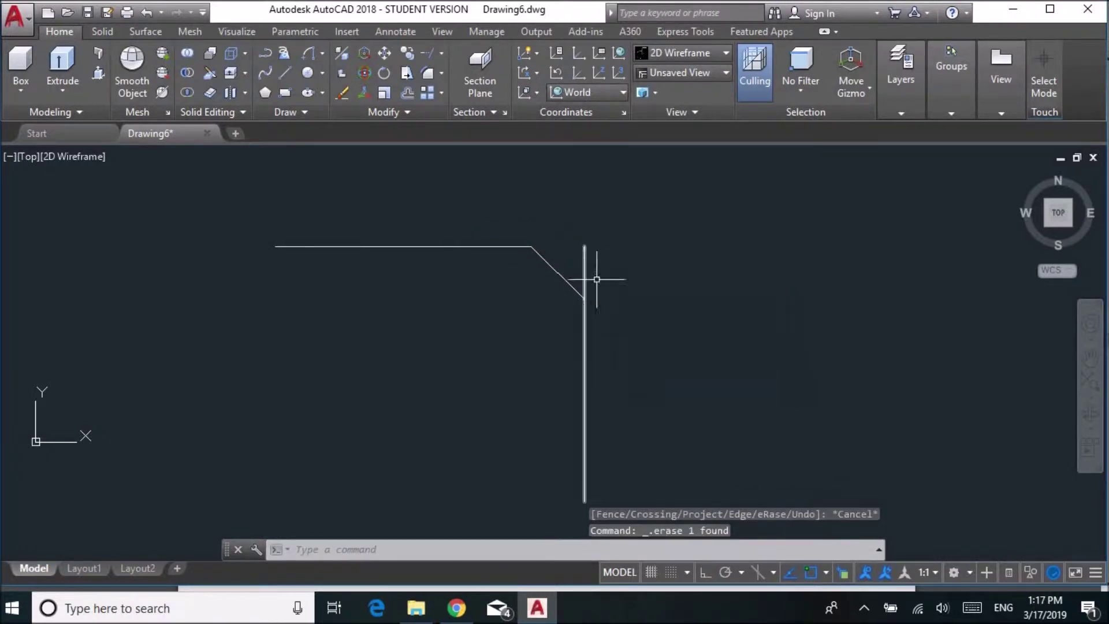
pyautogui.write('Tr')
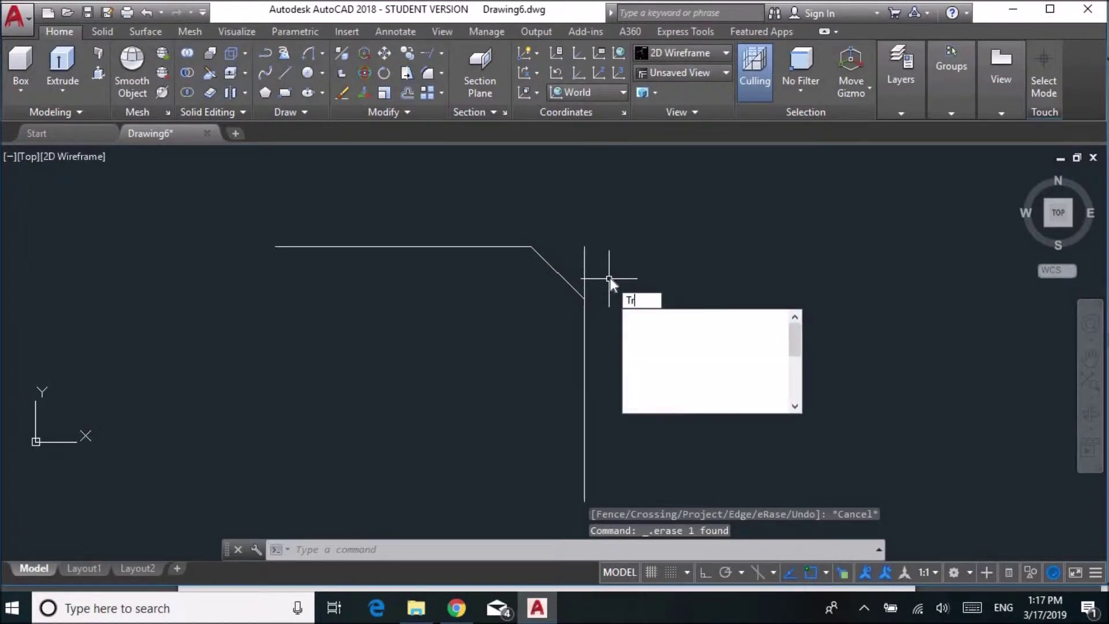
pyautogui.press('Return')
pyautogui.press('Return')
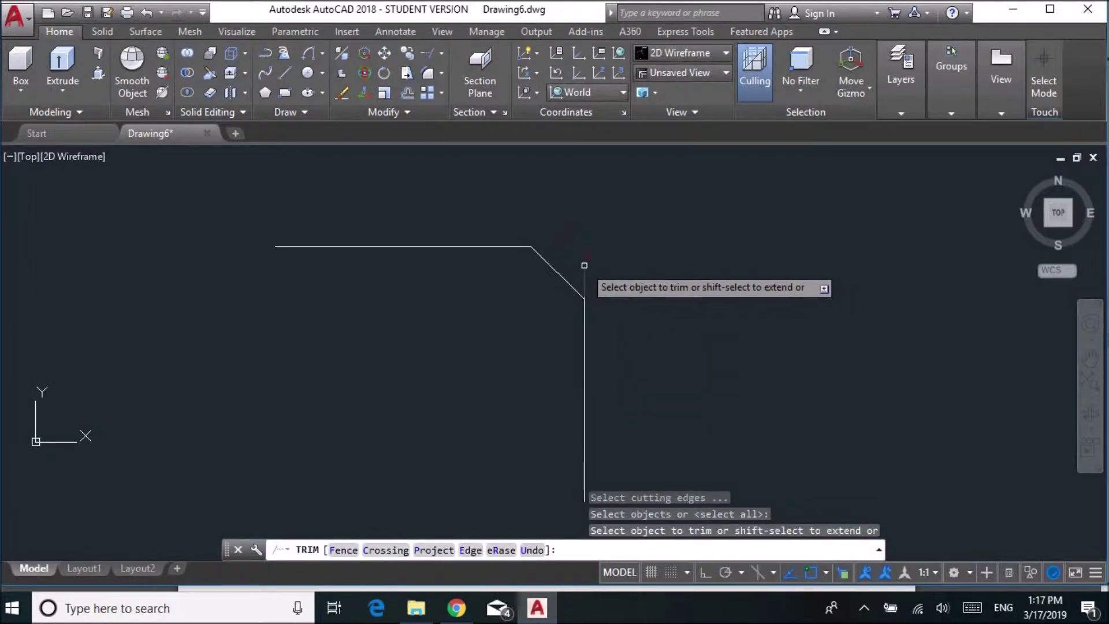
pyautogui.click(584, 265)
pyautogui.scroll(2, 623, 282)
pyautogui.scroll(-4, 622, 282)
pyautogui.press('Escape')
# Step: With Ortho on, draw a 33 mm line down from the vertical edge's lower end and continue it 29 mm to the left
pyautogui.moveTo(613, 283)
pyautogui.mouseDown(button='middle')
pyautogui.moveTo(705, 270)
pyautogui.moveTo(781, 226)
pyautogui.mouseUp(button='middle')
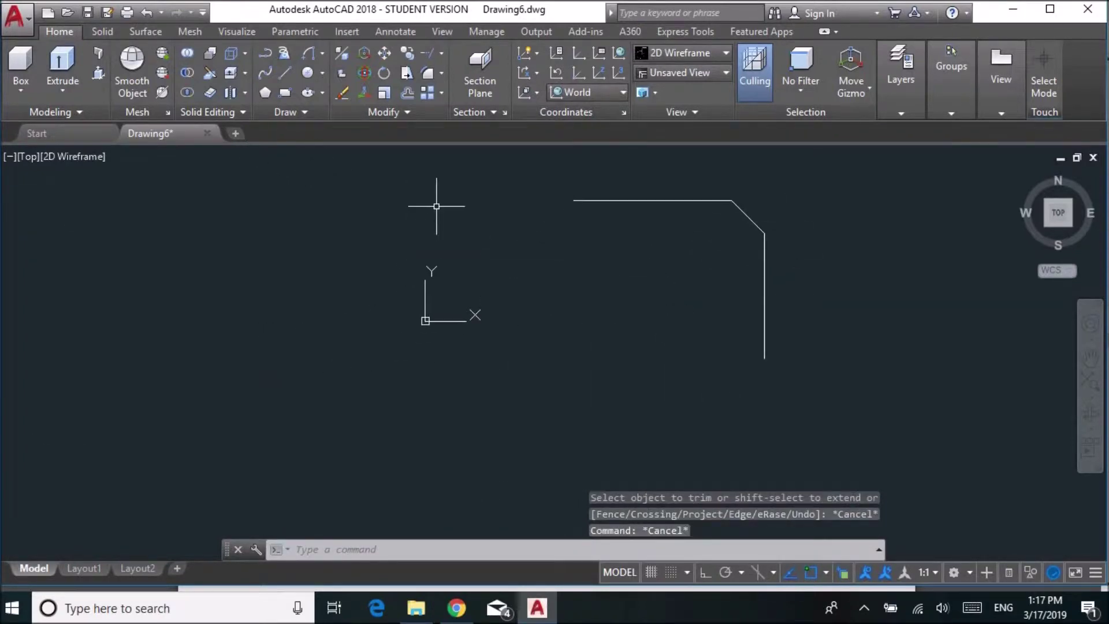
pyautogui.click(285, 72)
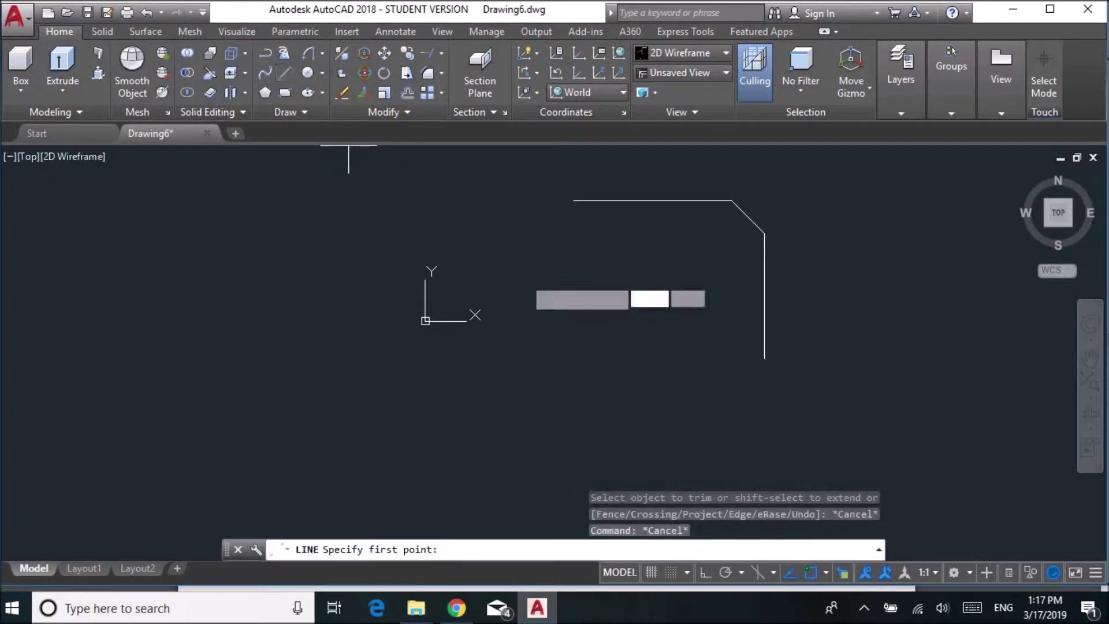
pyautogui.click(706, 573)
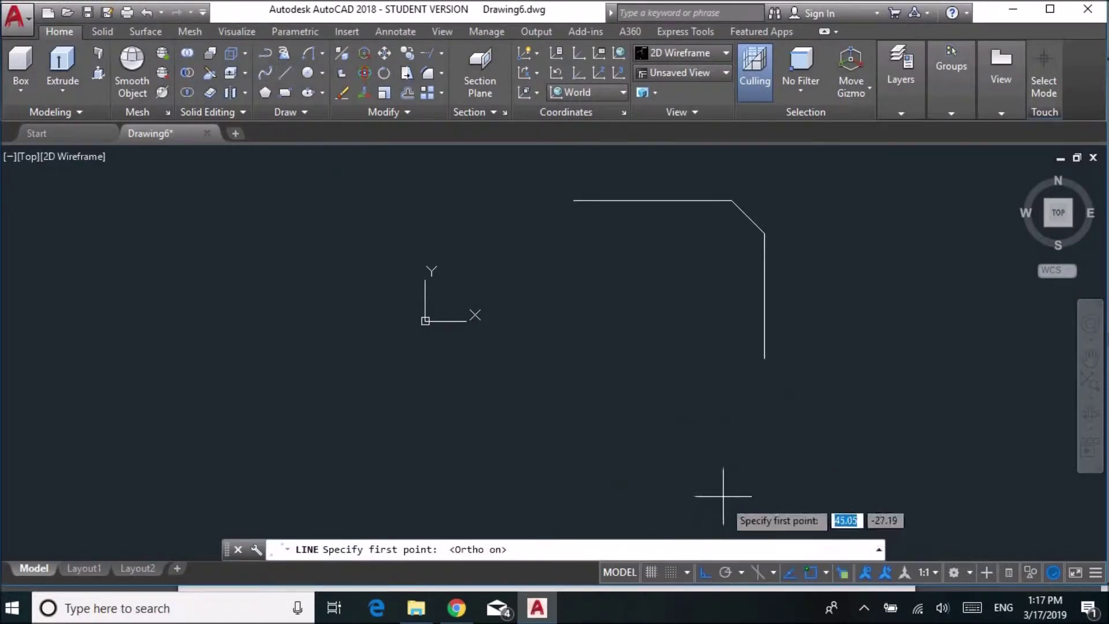
pyautogui.click(764, 359)
pyautogui.write('33')
pyautogui.press('Return')
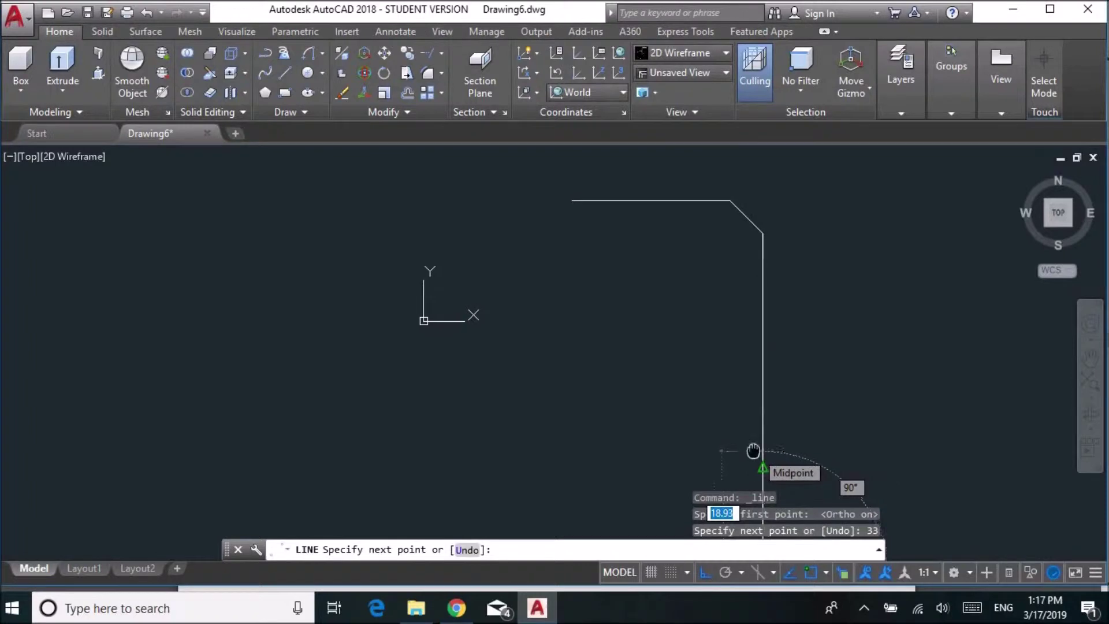
pyautogui.scroll(4, 753, 451)
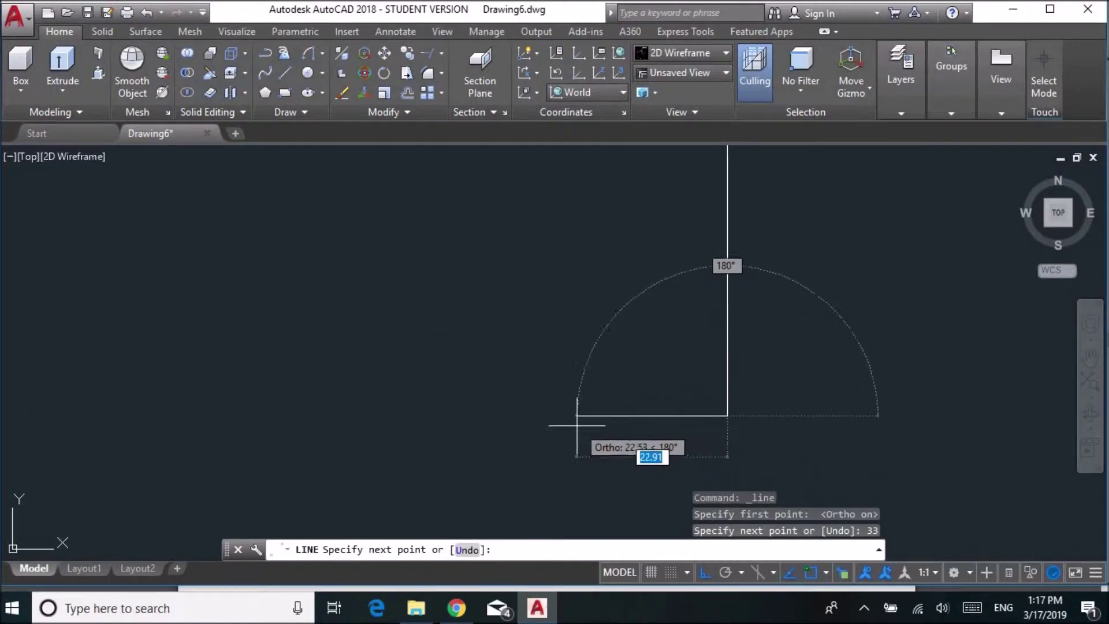
pyautogui.write('29')
pyautogui.press('Return')
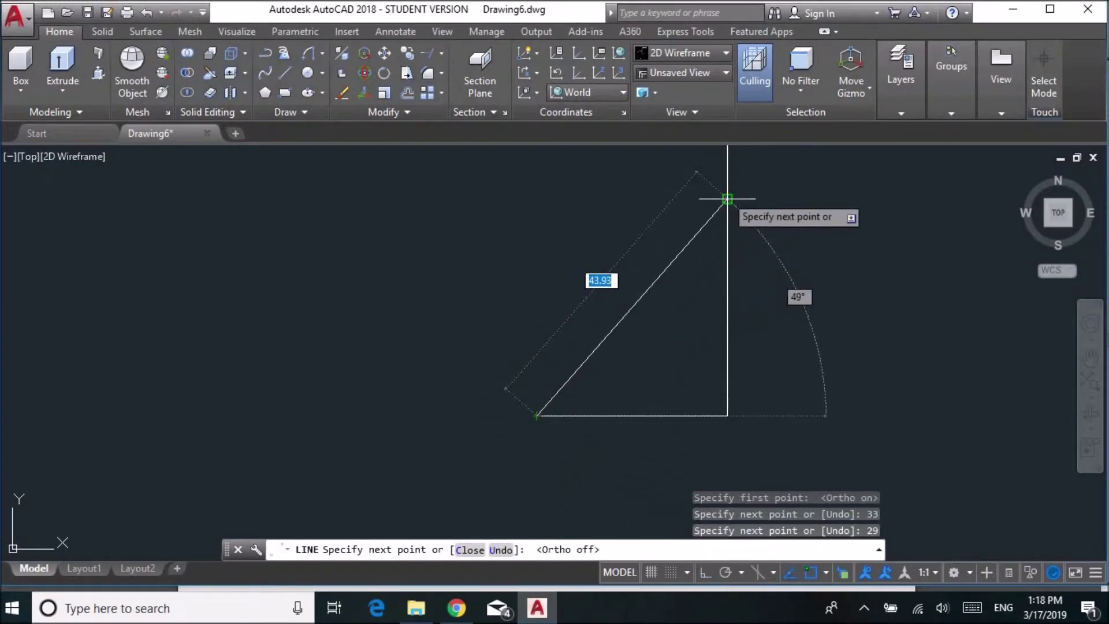
# Step: With Ortho off, connect the 29 mm line's free end to the lower end of the vertical edge with a diagonal
pyautogui.moveTo(726, 195); pyautogui.dragTo(714, 308, button='middle')
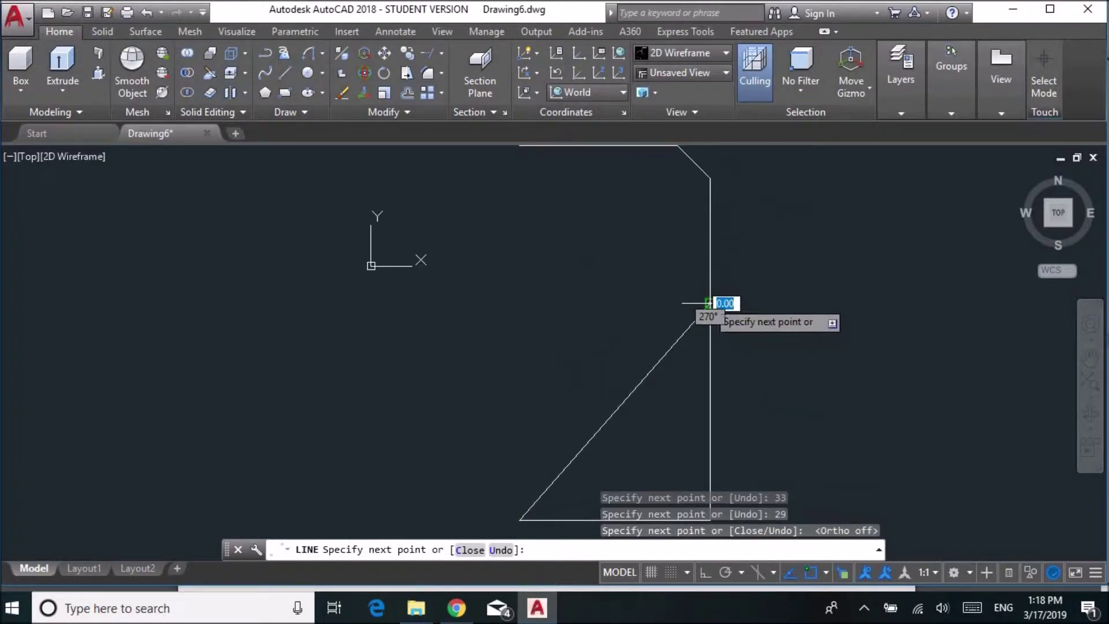
pyautogui.press('Escape')
pyautogui.scroll(-3, 725, 359)
pyautogui.scroll(3, 725, 358)
pyautogui.scroll(-2, 721, 363)
# Step: Erase the 33 mm vertical and 29 mm horizontal construction lines, keeping the diagonal
pyautogui.click(714, 366)
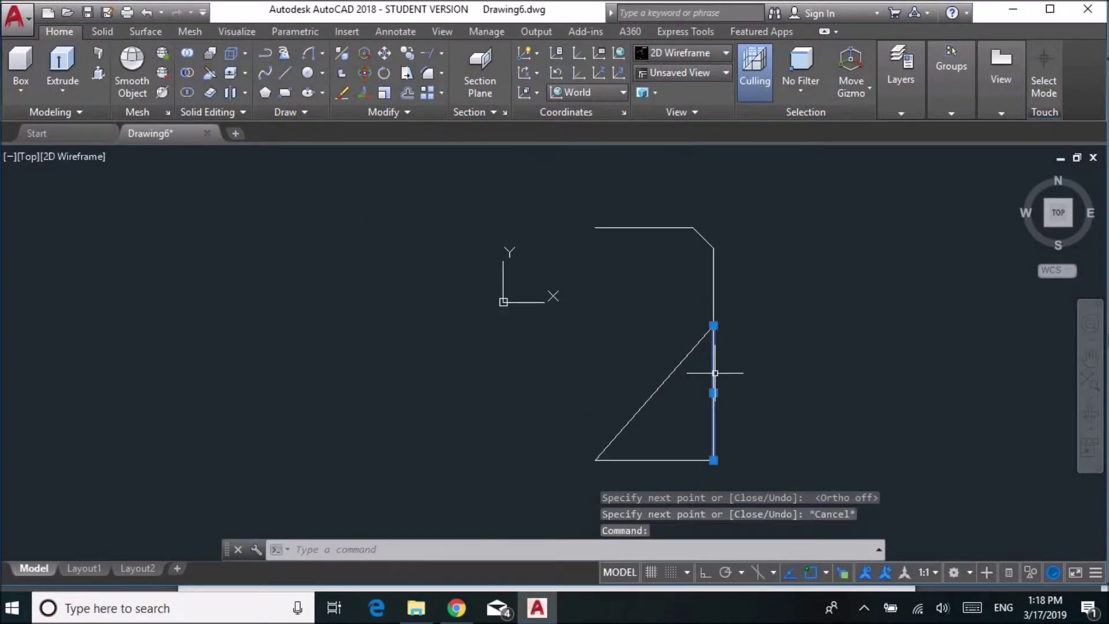
pyautogui.click(688, 460)
pyautogui.press('Delete')
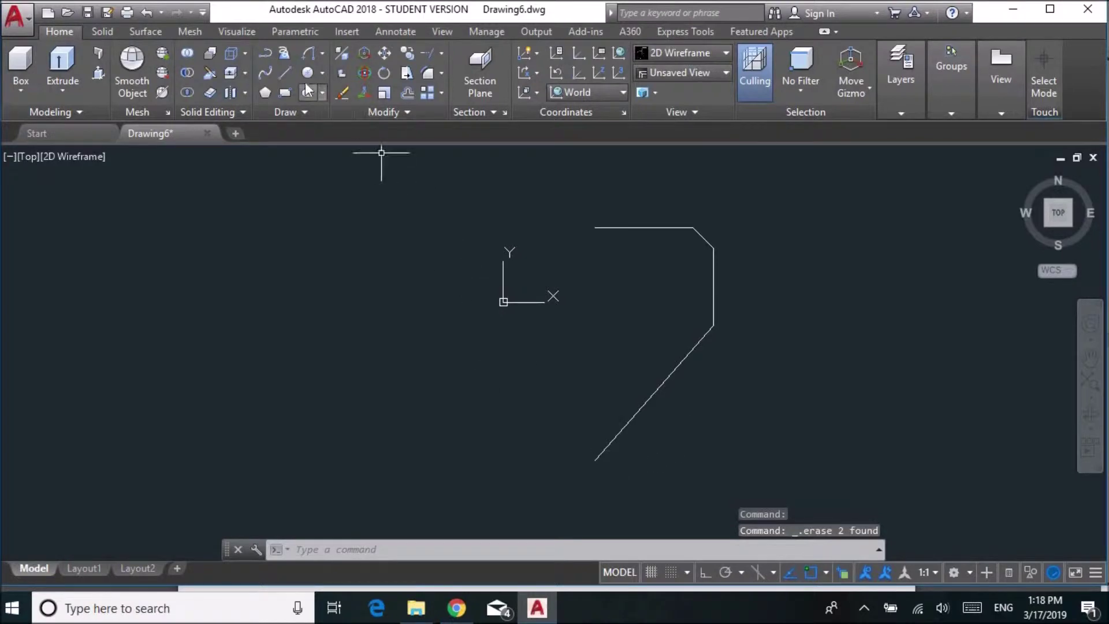
# Step: With Ortho on, draw a short horizontal line to the left from the diagonal's lower end
pyautogui.click(285, 71)
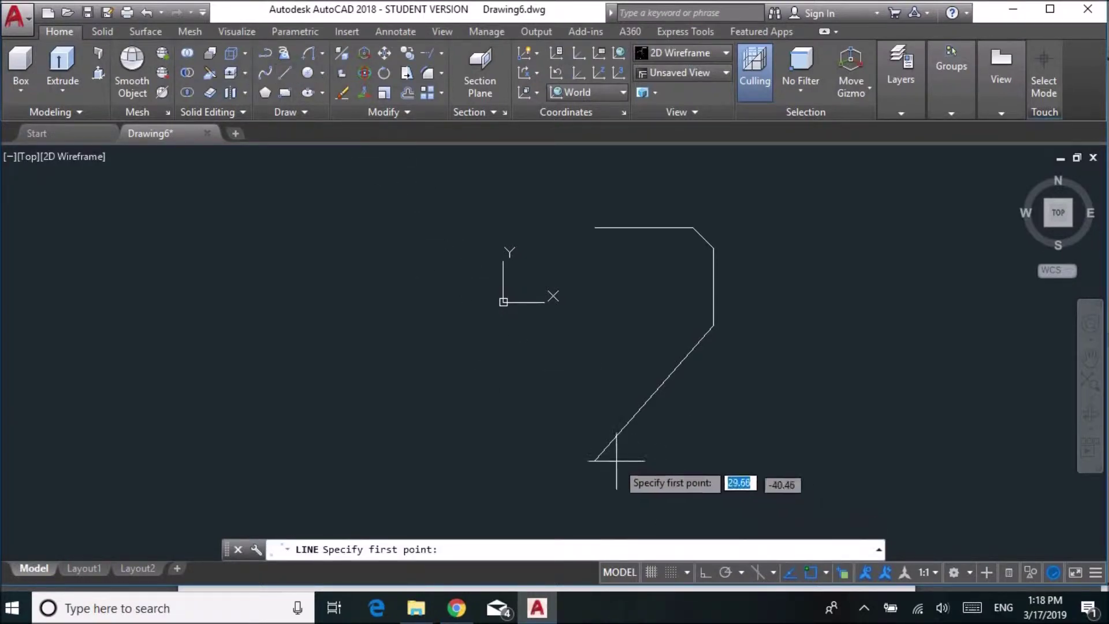
pyautogui.click(595, 461)
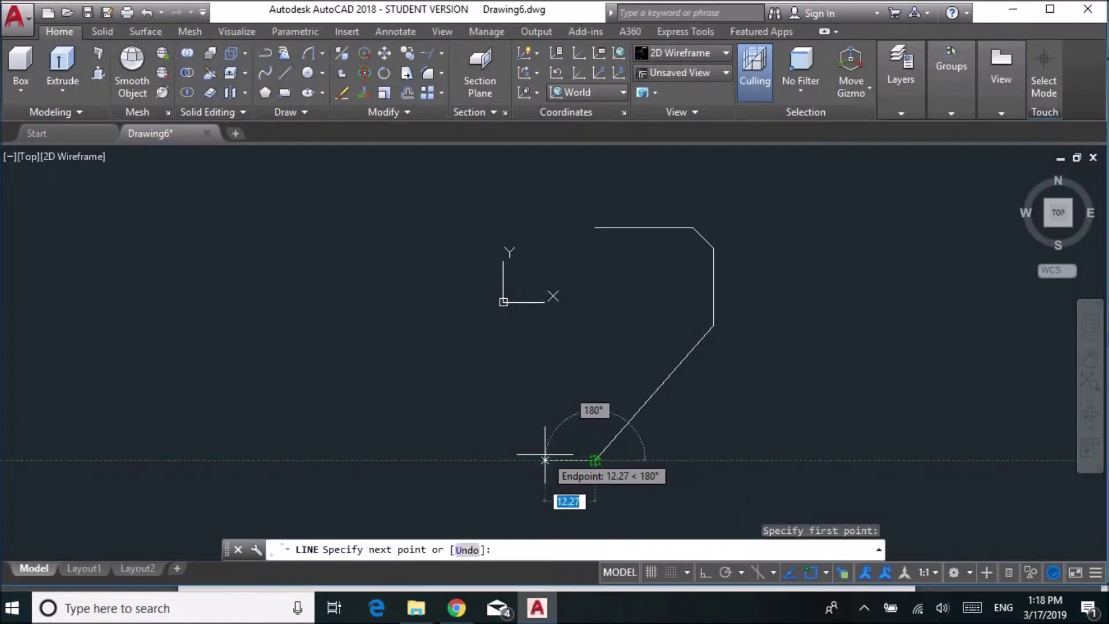
pyautogui.click(705, 573)
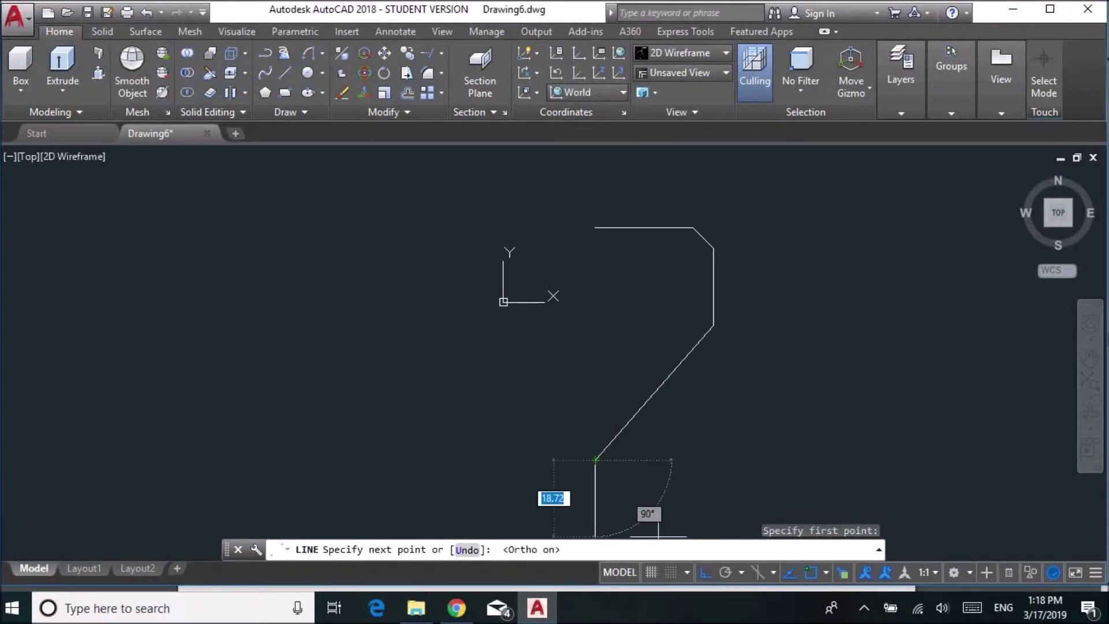
pyautogui.click(530, 461)
pyautogui.press('Escape')
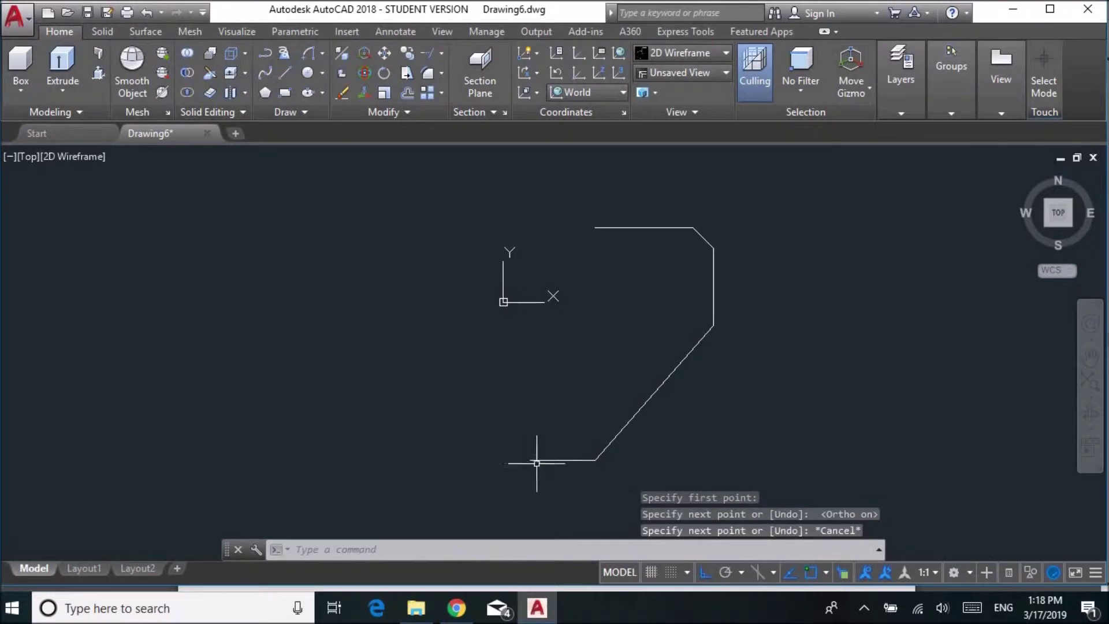
# Step: Draw a 19 mm line straight up from the diagonal's lower end and continue it about 88 mm to the left
pyautogui.click(284, 74)
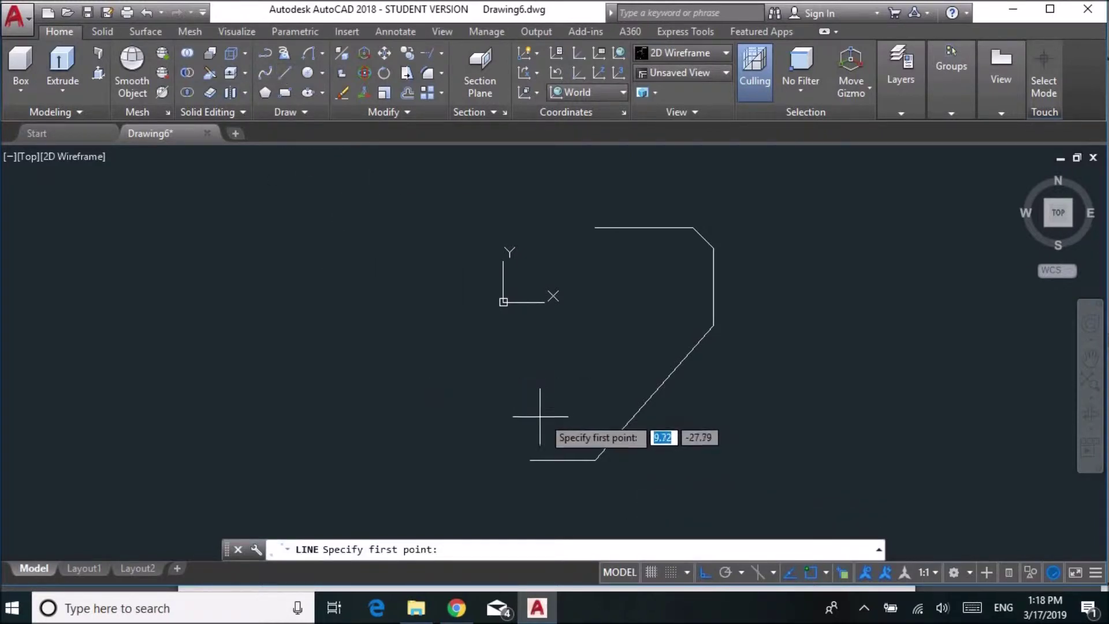
pyautogui.click(595, 460)
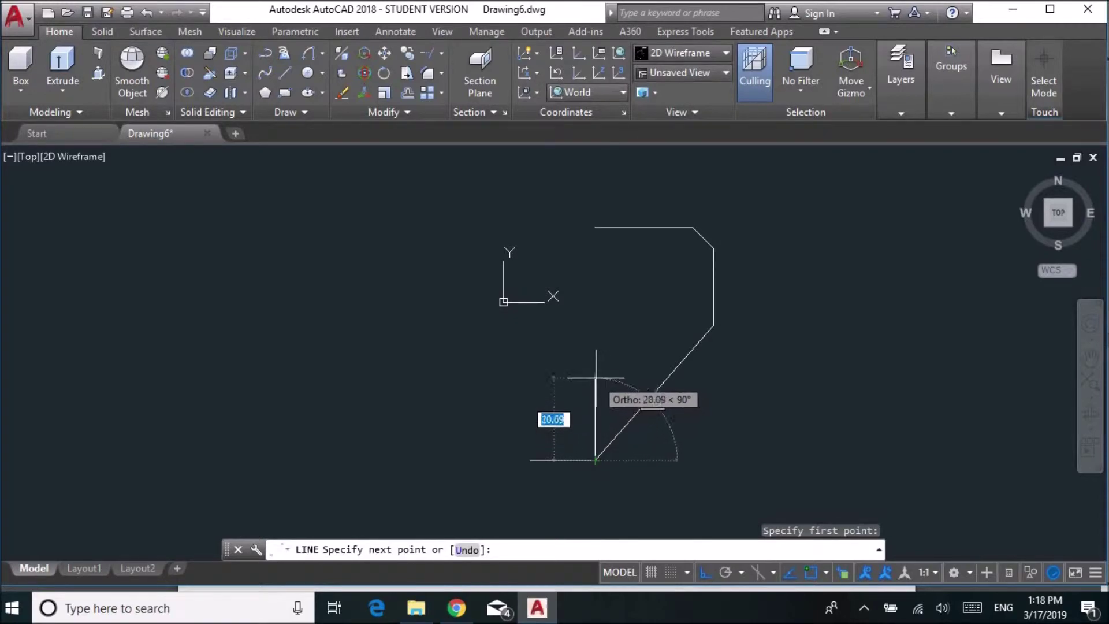
pyautogui.write('19')
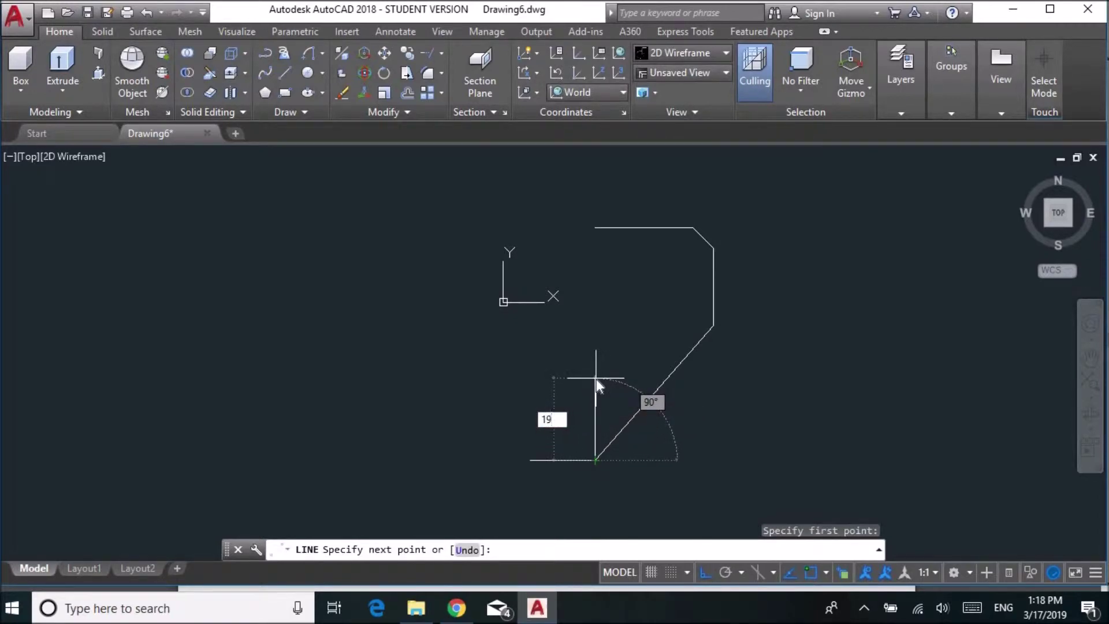
pyautogui.press('Return')
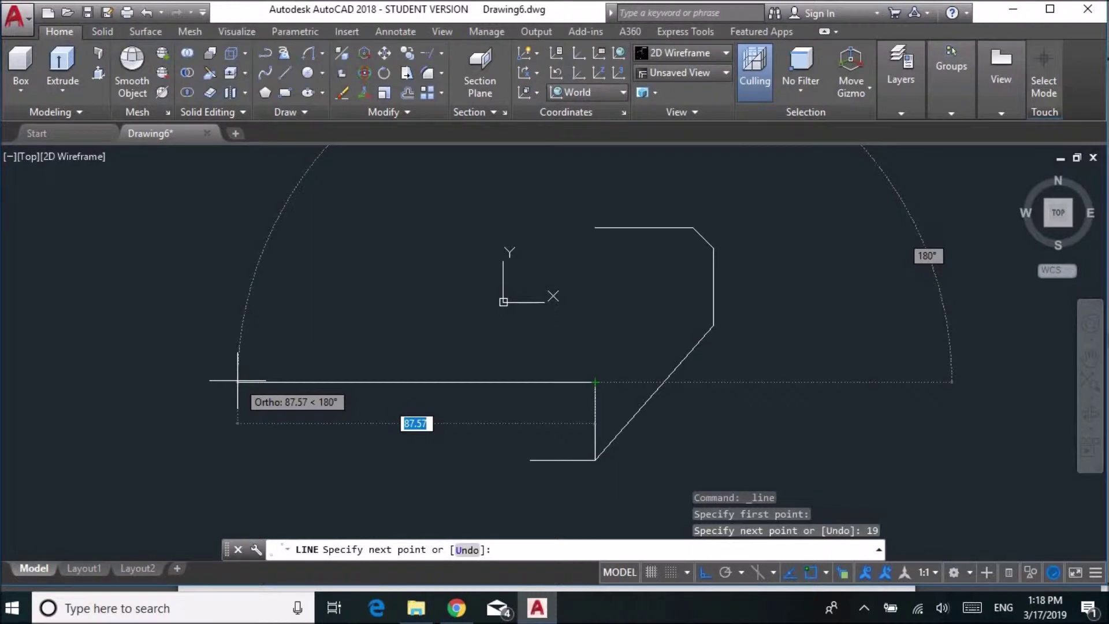
pyautogui.click(237, 381)
pyautogui.press('Escape')
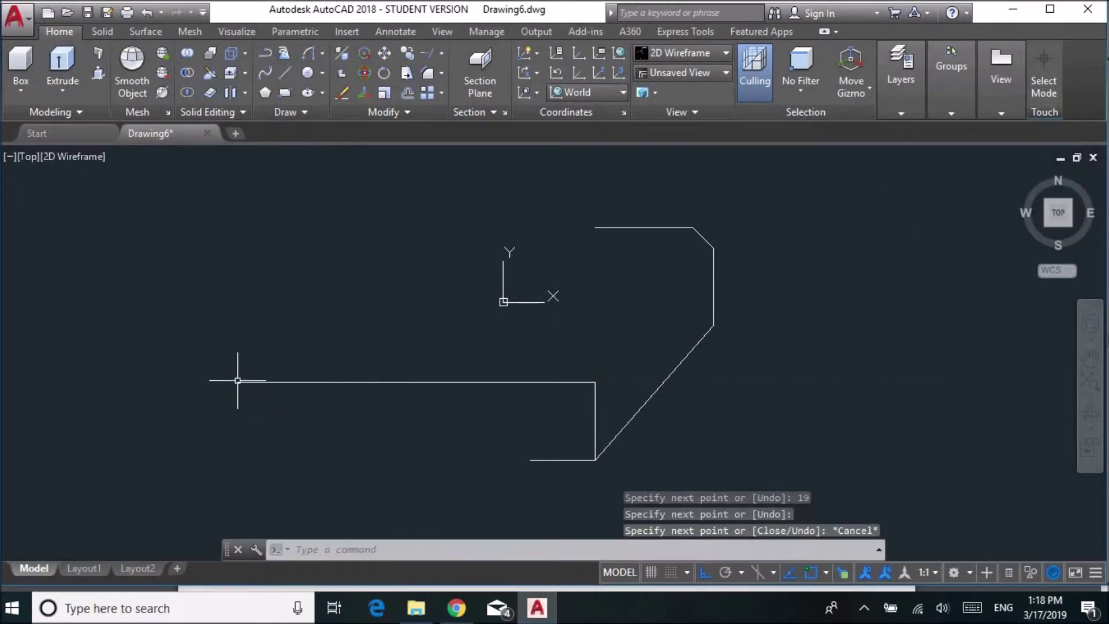
# Step: Draw an 81 mm horizontal line to the left from the diagonal's upper end
pyautogui.click(282, 71)
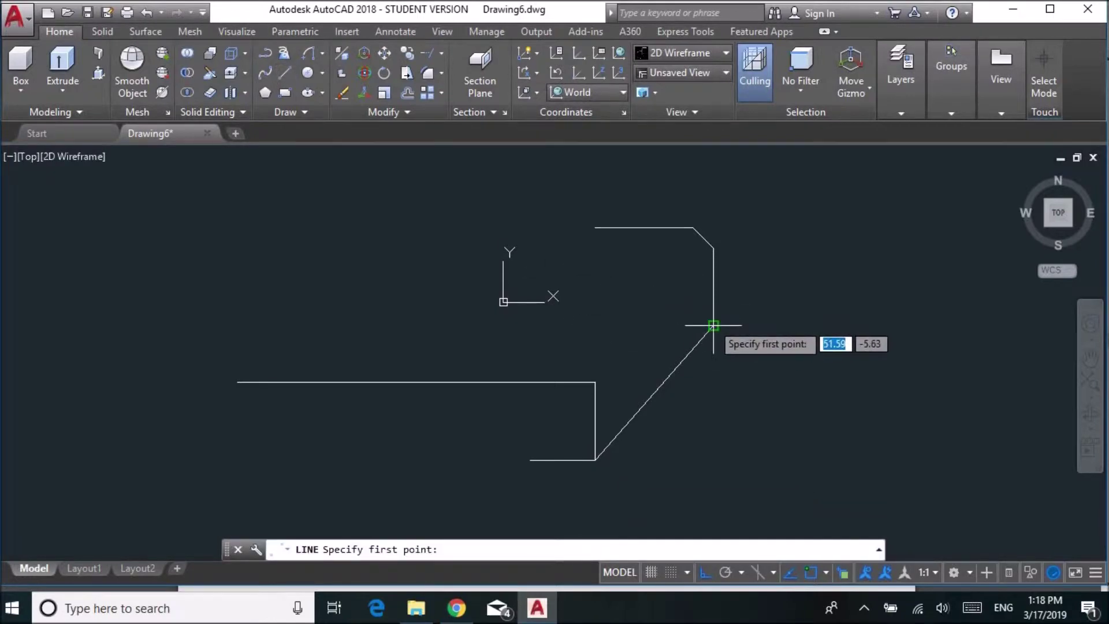
pyautogui.click(713, 326)
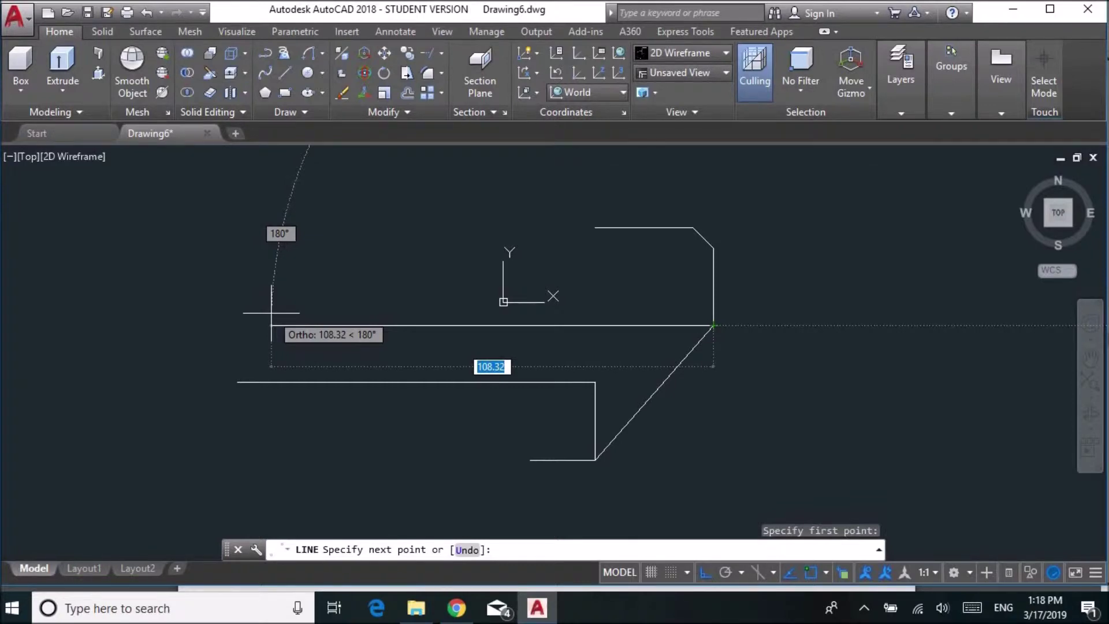
pyautogui.write('81')
pyautogui.press('Return')
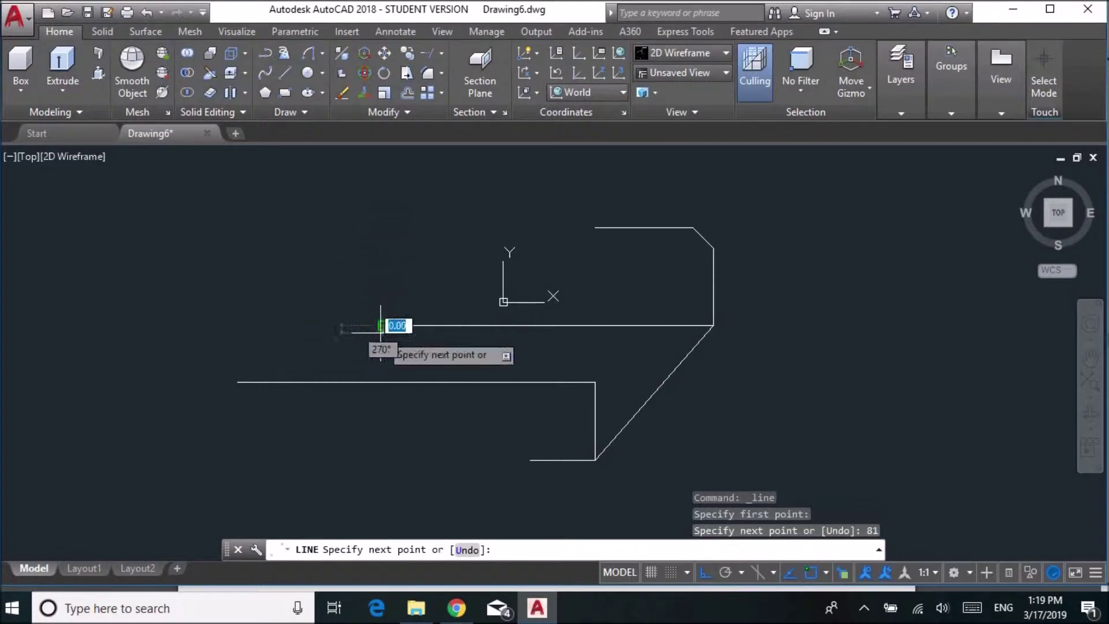
# Step: Draw a vertical line from the 81 mm line's left end down to the lower horizontal line and trim that line's overhang beyond it
pyautogui.click(383, 382)
pyautogui.press('Escape')
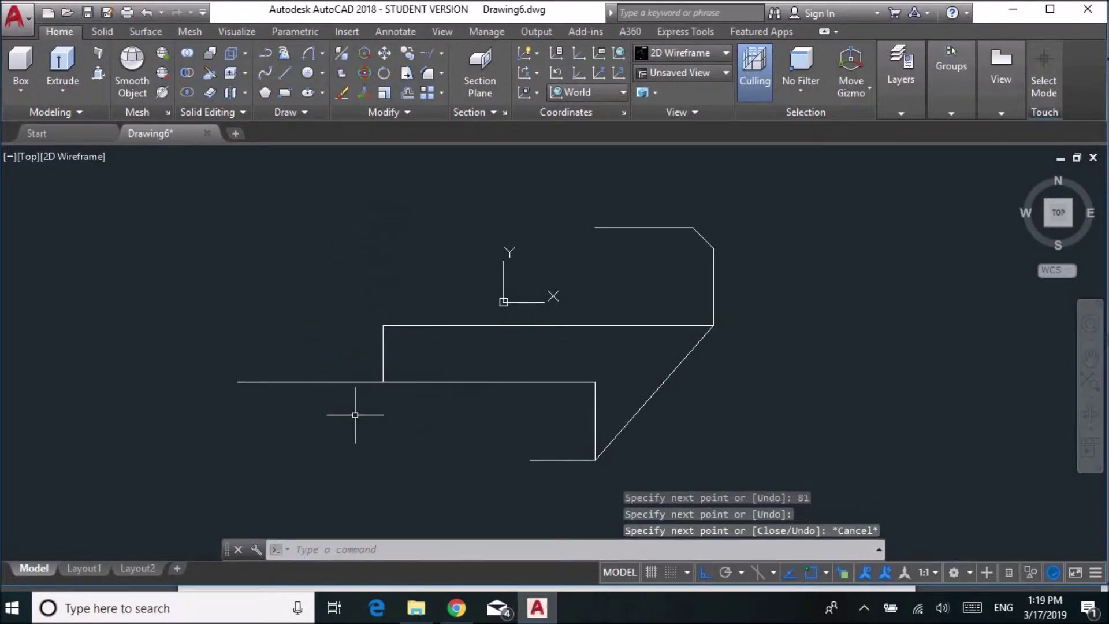
pyautogui.write('tr')
pyautogui.press('Return')
pyautogui.press('Return')
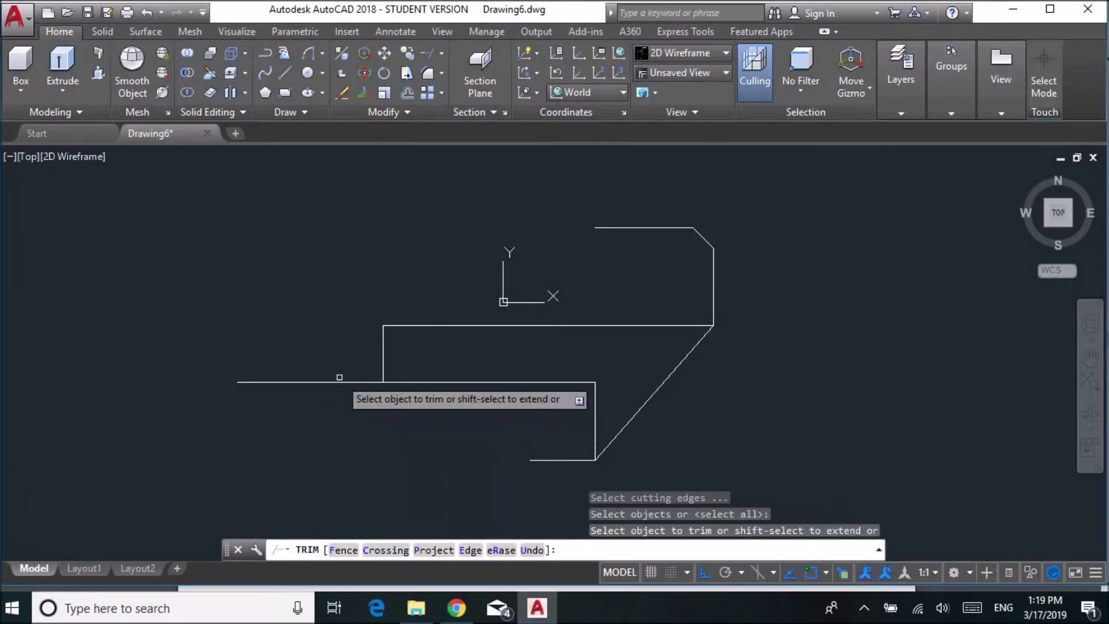
pyautogui.click(339, 380)
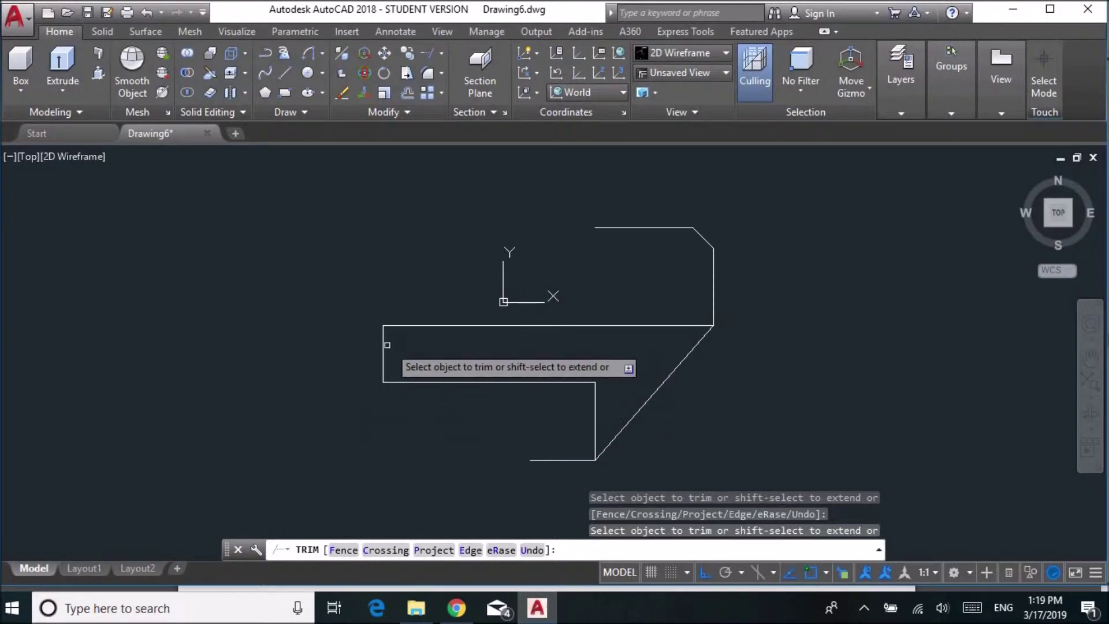
pyautogui.press('Escape')
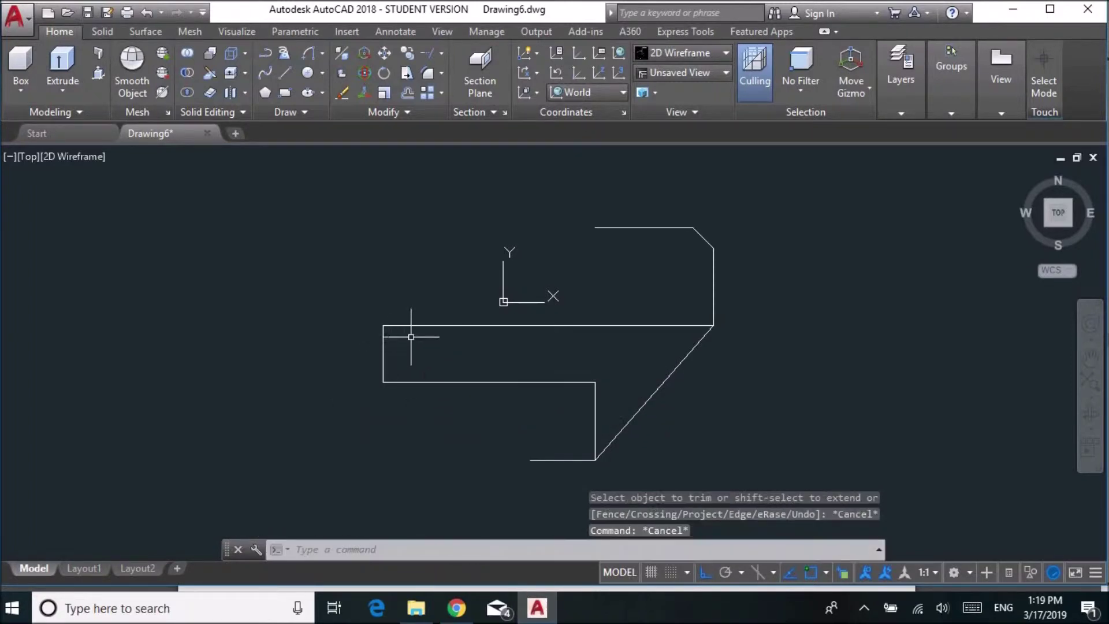
# Step: Erase the 81 mm horizontal line and the short vertical line at its left end
pyautogui.click(426, 325)
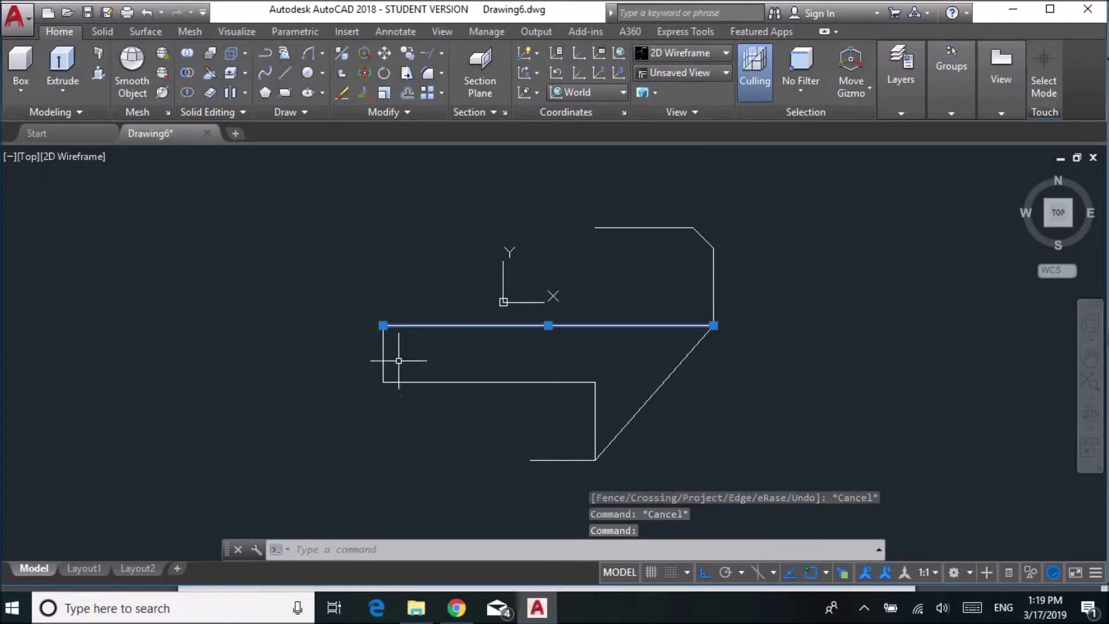
pyautogui.click(382, 353)
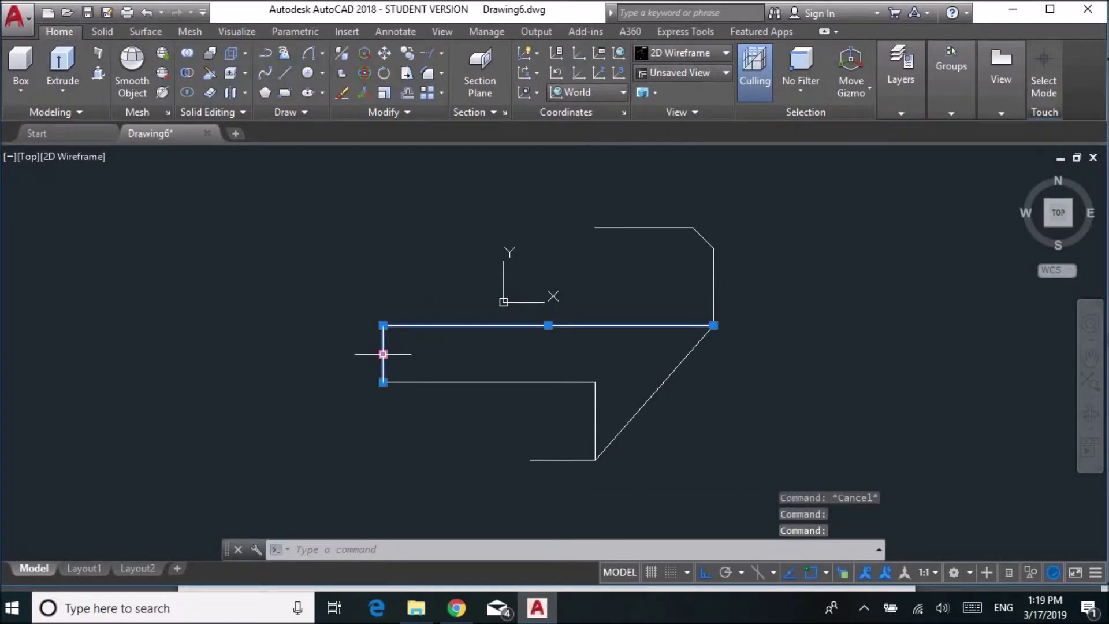
pyautogui.press('Delete')
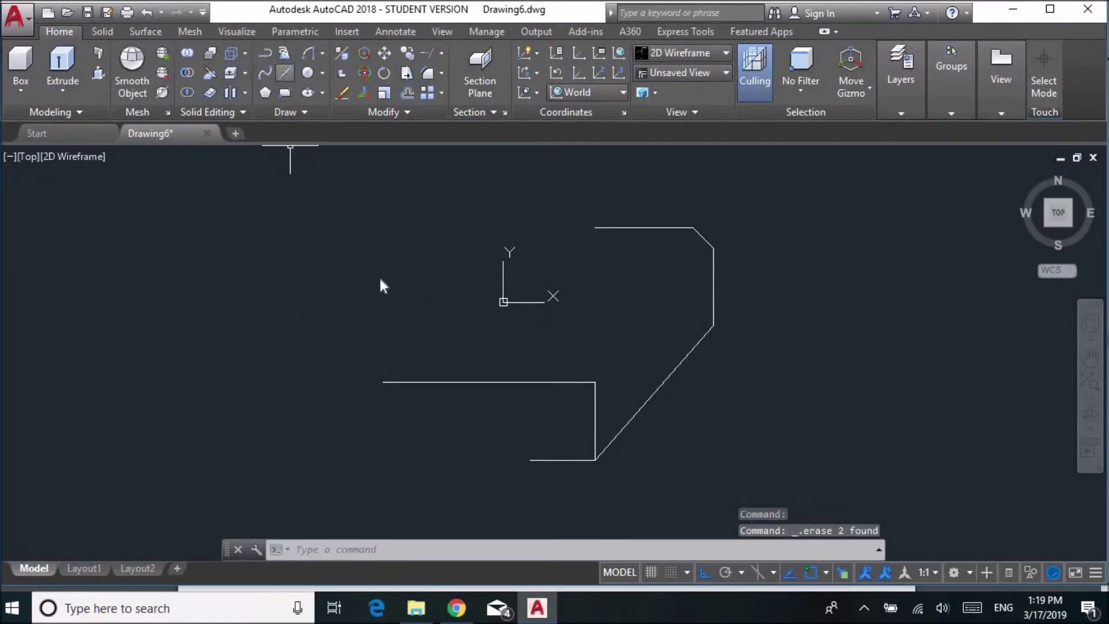
# Step: Draw a 32 mm vertical line upward from the left end of the trimmed horizontal line
pyautogui.click(383, 381)
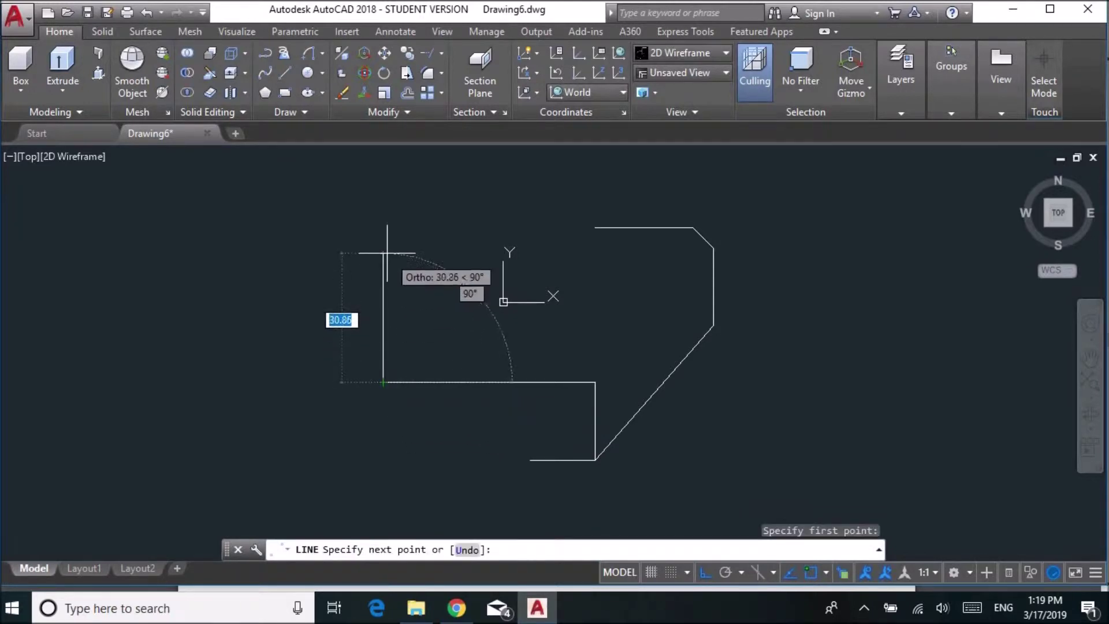
pyautogui.click(383, 250)
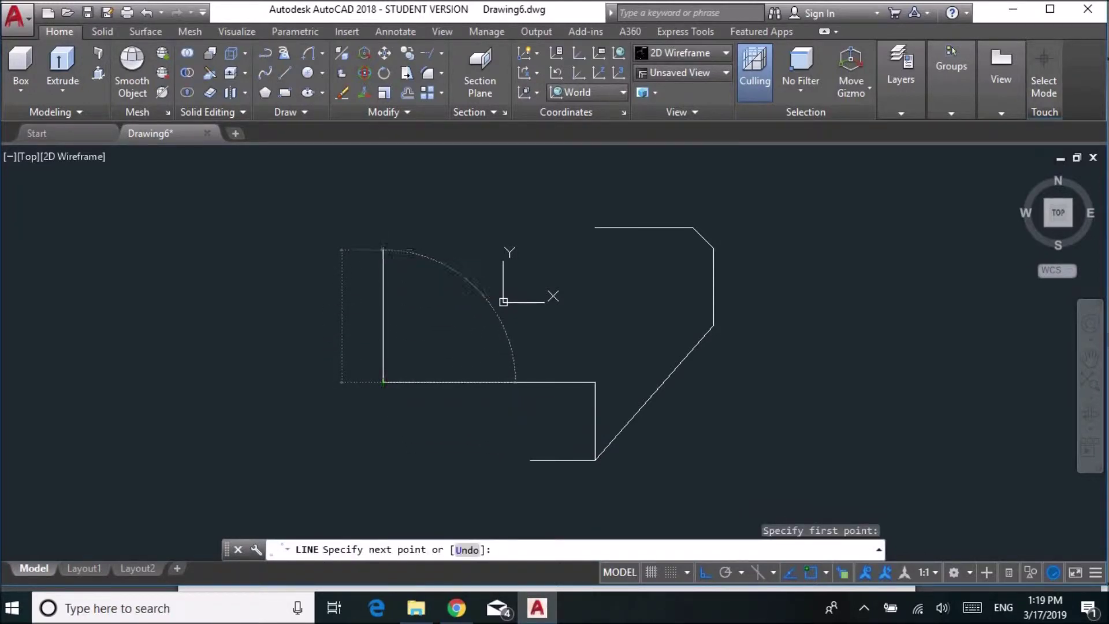
pyautogui.write('32')
pyautogui.press('Return')
pyautogui.press('Escape')
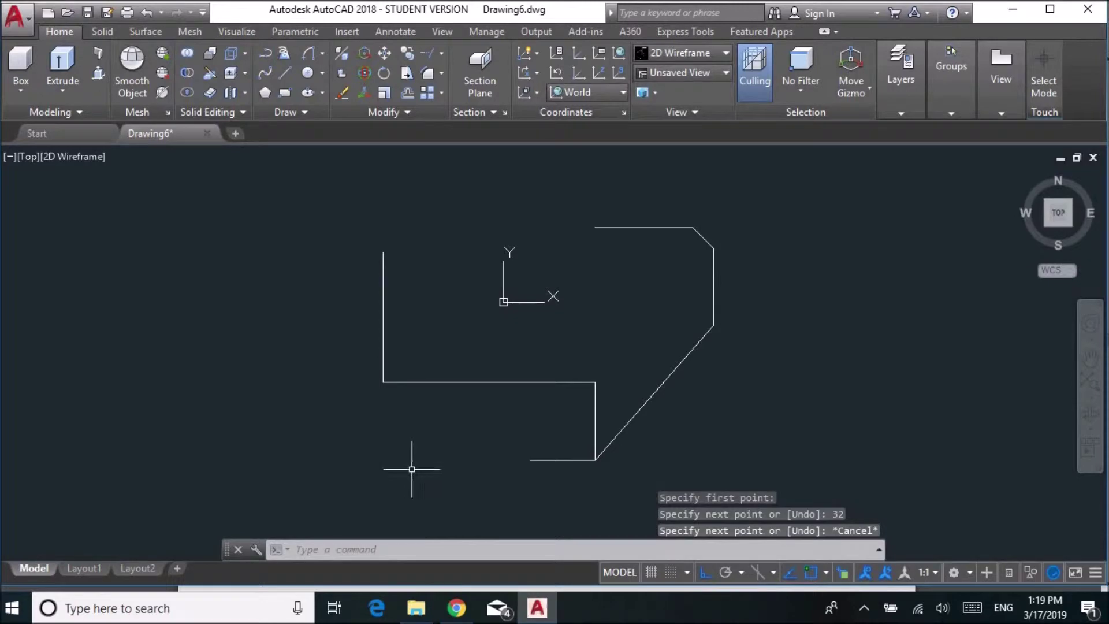
# Step: Draw a 7 mm line upward from the lower end of the 32 mm vertical line, overlapping it
pyautogui.click(284, 73)
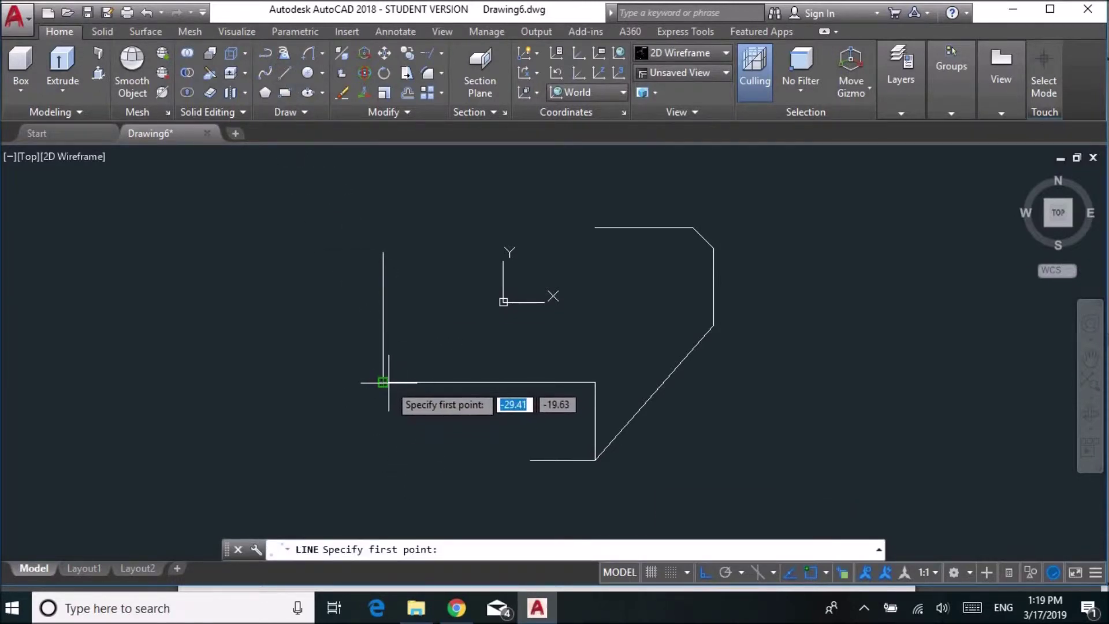
pyautogui.click(383, 381)
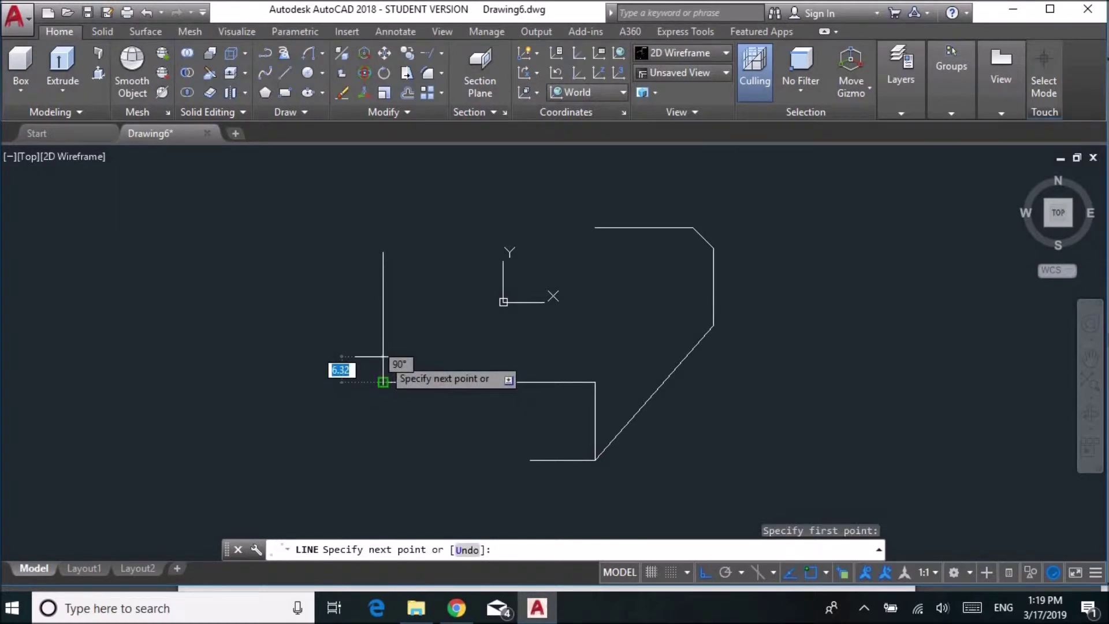
pyautogui.write('7')
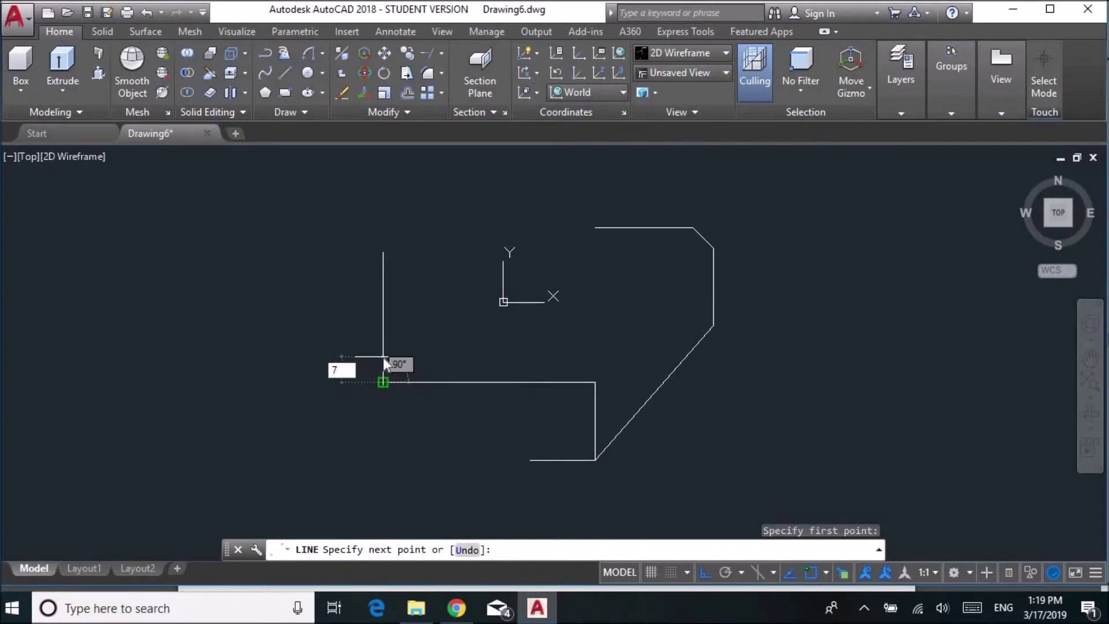
pyautogui.press('Return')
pyautogui.press('Escape')
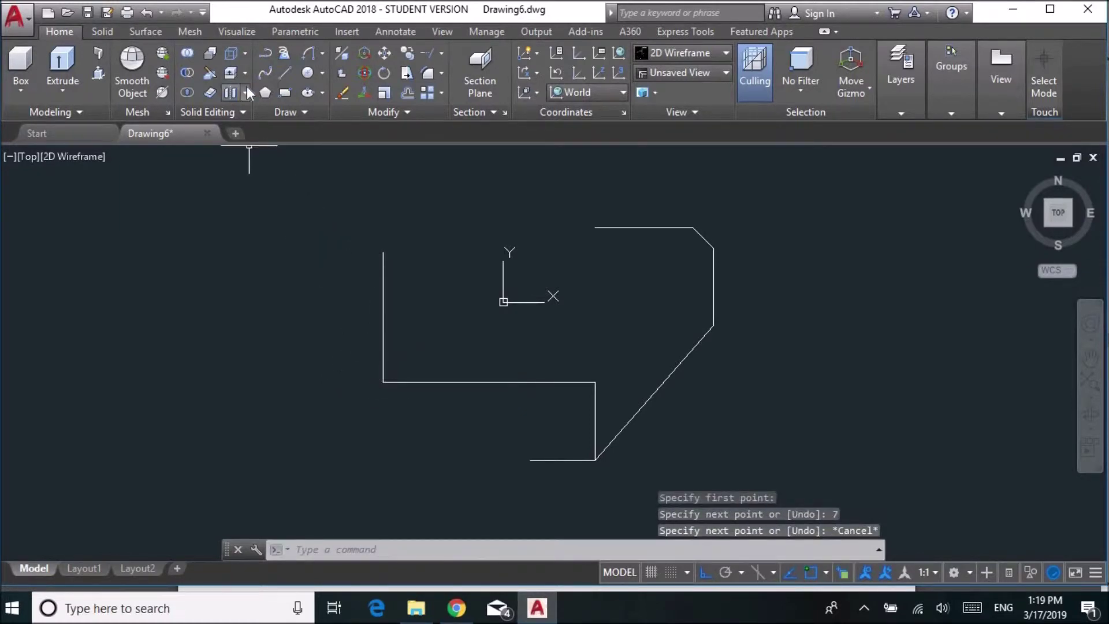
# Step: Draw a 7 mm line downward from the upper end of the 32 mm vertical line, overlapping it
pyautogui.click(290, 74)
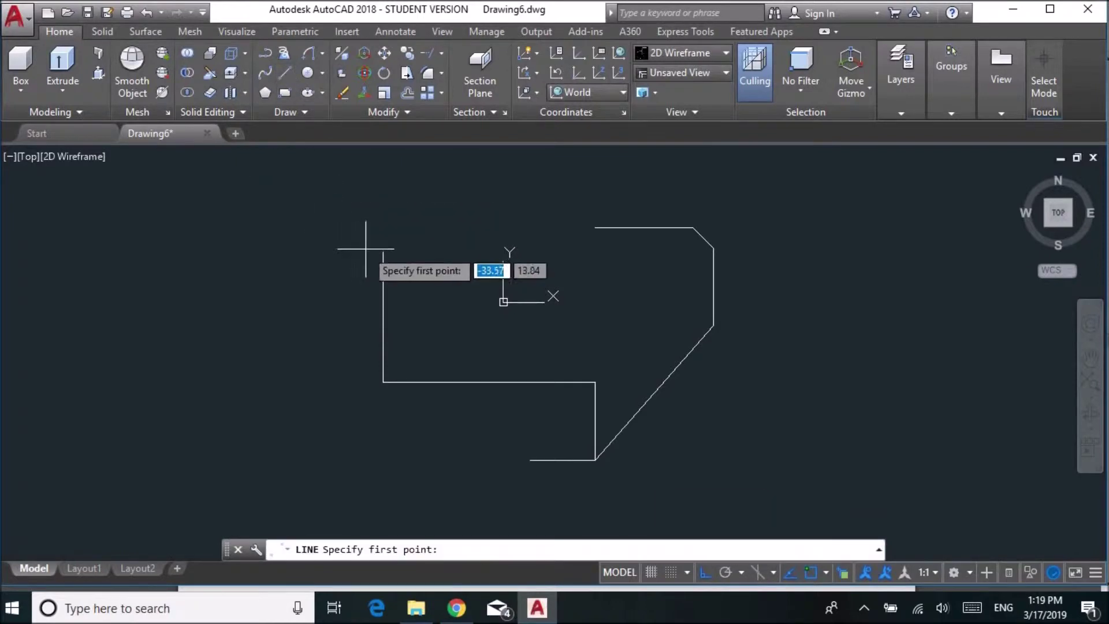
pyautogui.click(383, 252)
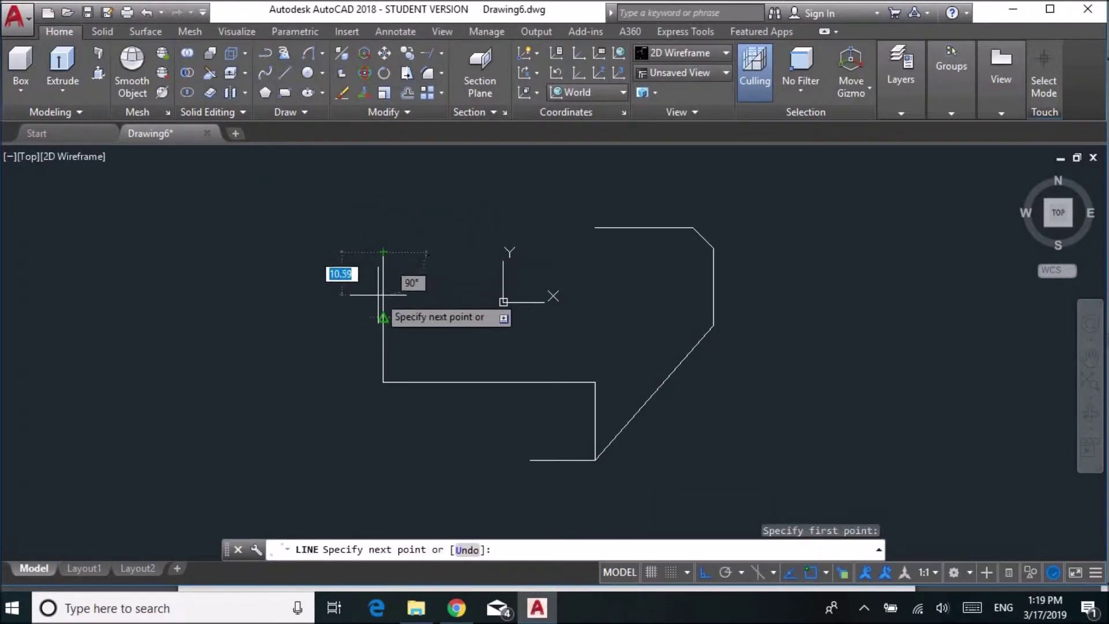
pyautogui.write('7')
pyautogui.press('Return')
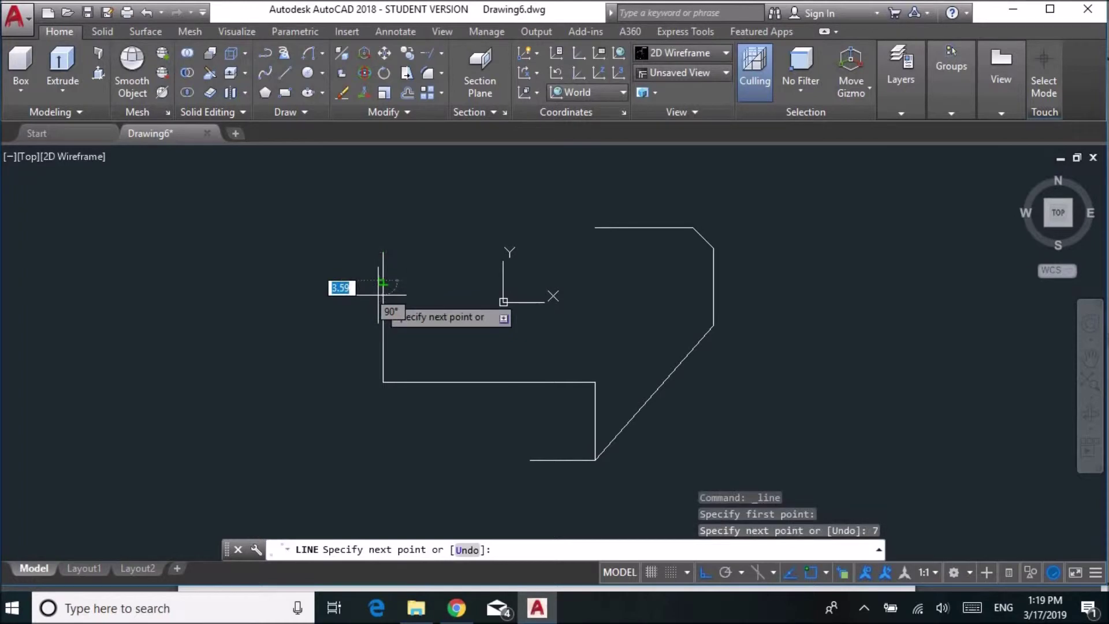
pyautogui.press('Escape')
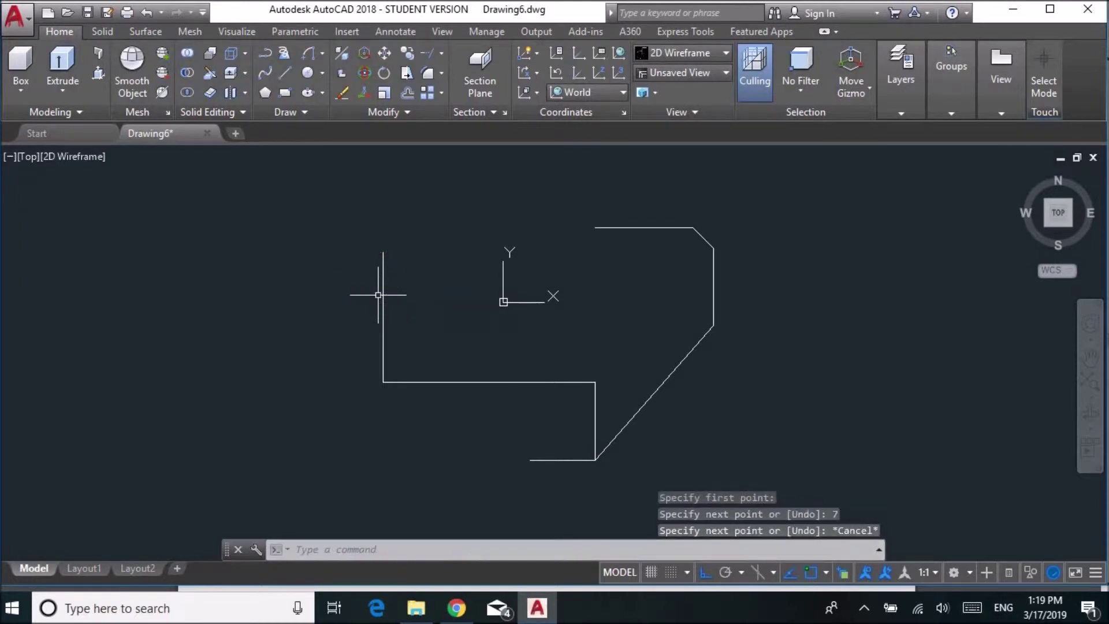
# Step: With Ortho off, draw a 45° line about 16 mm long down to the right from the top of the lower 7 mm line
pyautogui.click(702, 575)
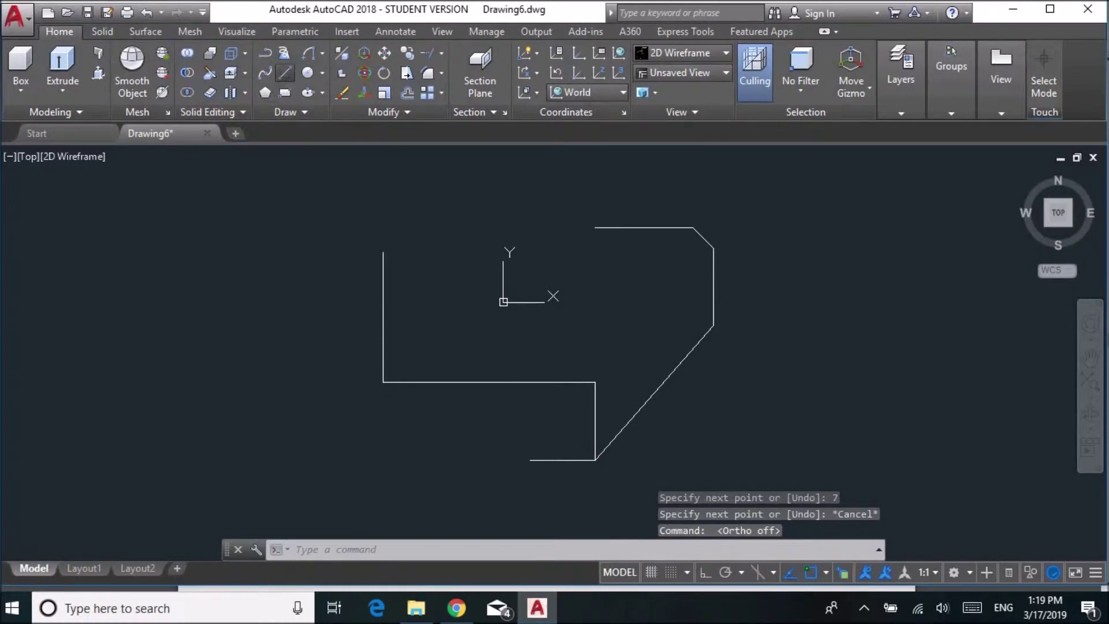
pyautogui.click(285, 74)
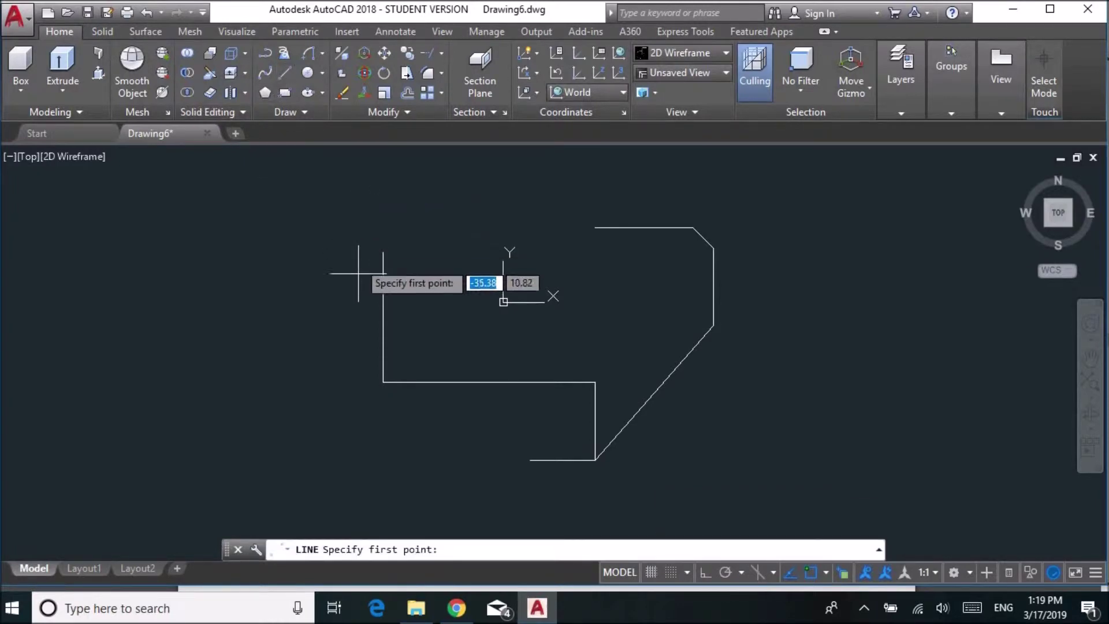
pyautogui.click(383, 354)
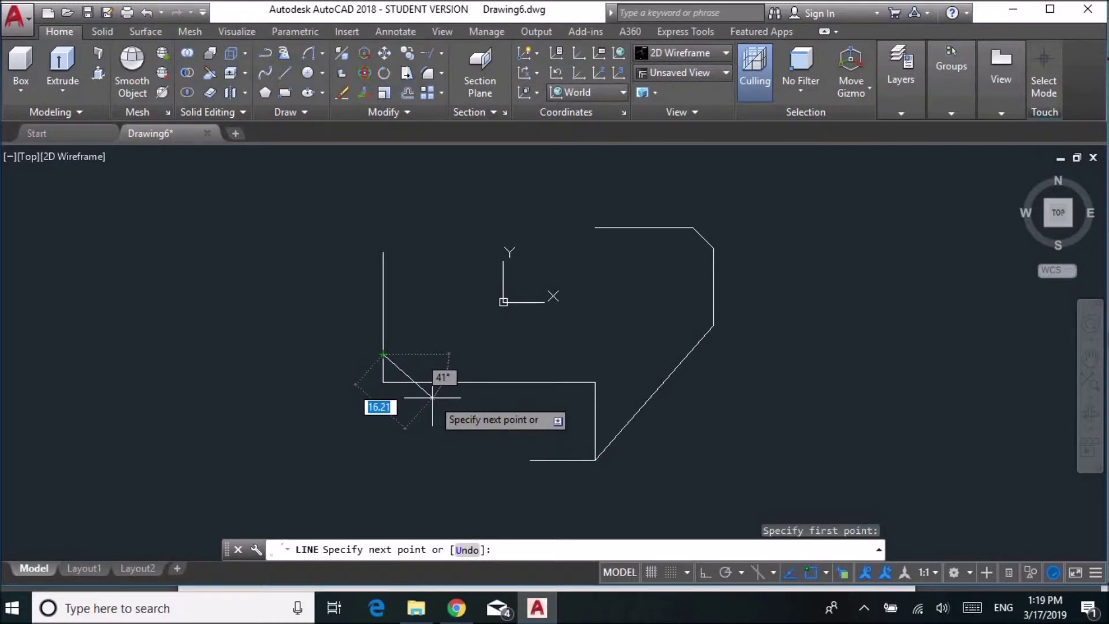
pyautogui.press('Tab')
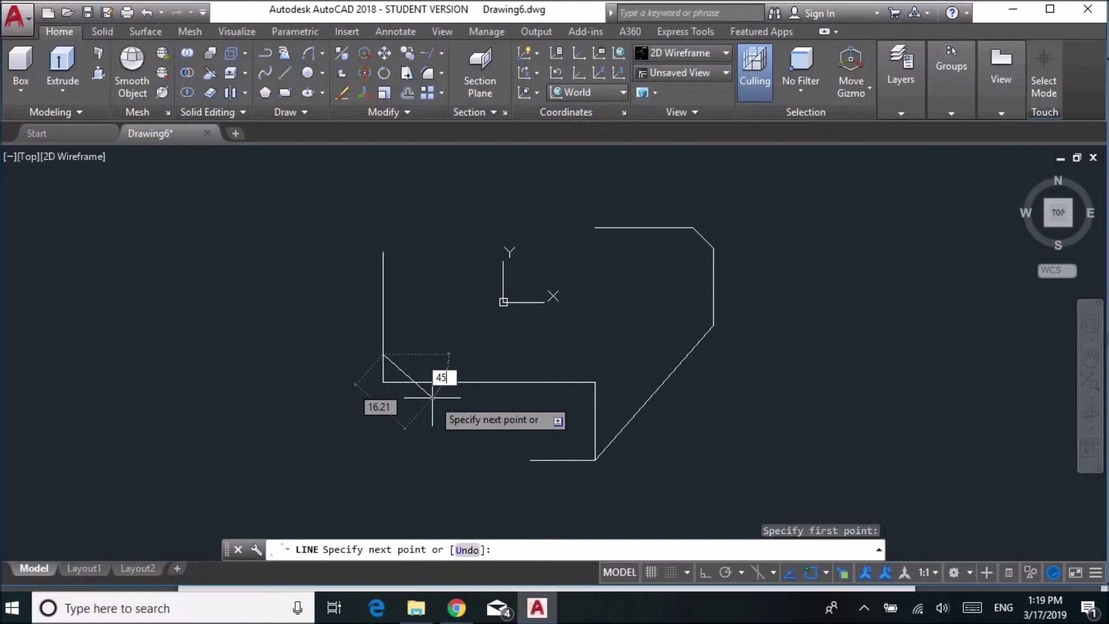
pyautogui.write('45')
pyautogui.press('Return')
pyautogui.press('Escape')
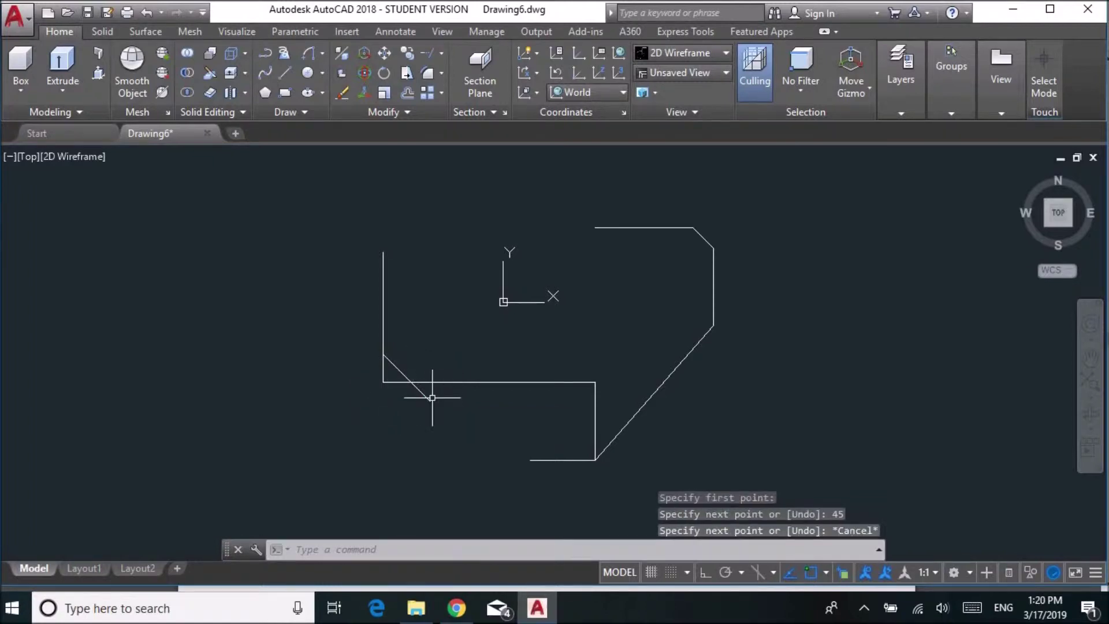
# Step: Draw a 45° line about 18 mm long up to the right from the bottom of the upper 7 mm line
pyautogui.click(281, 69)
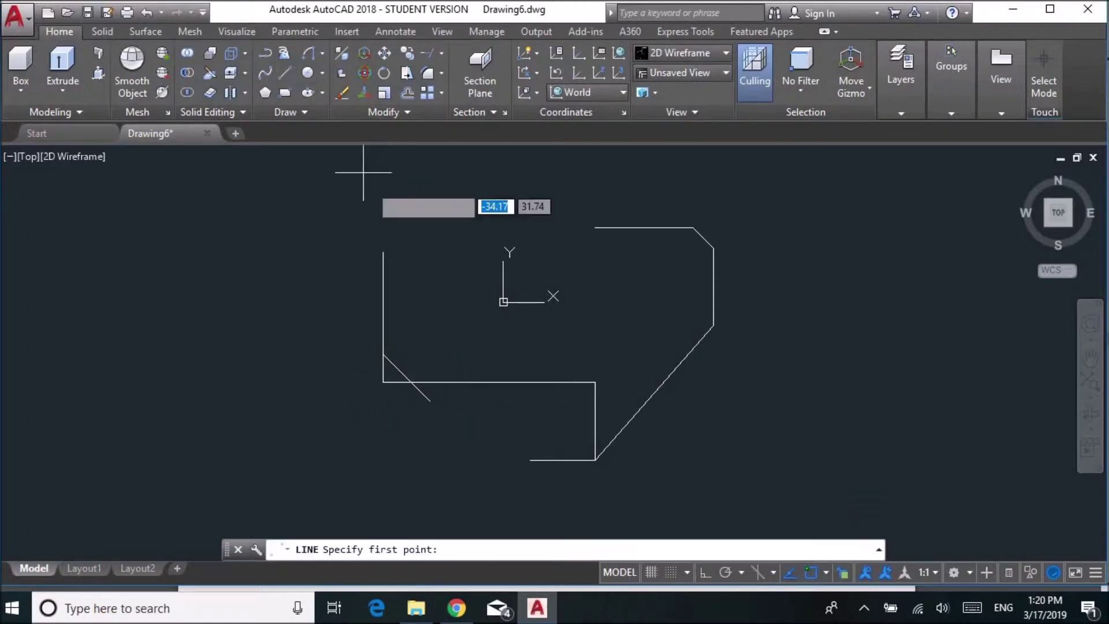
pyautogui.click(383, 280)
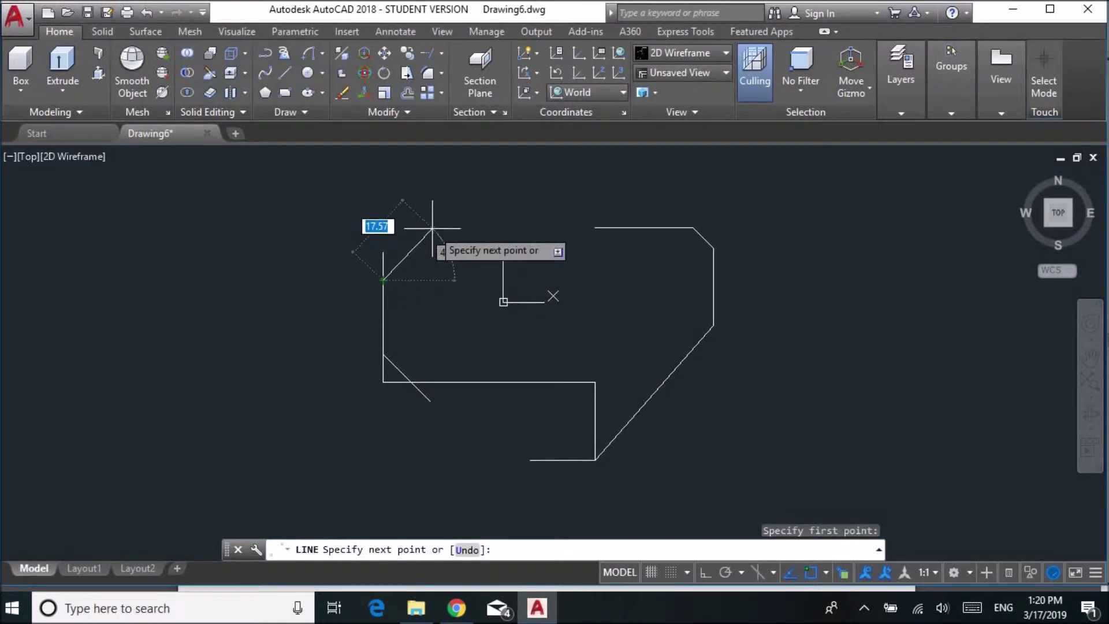
pyautogui.press('Tab')
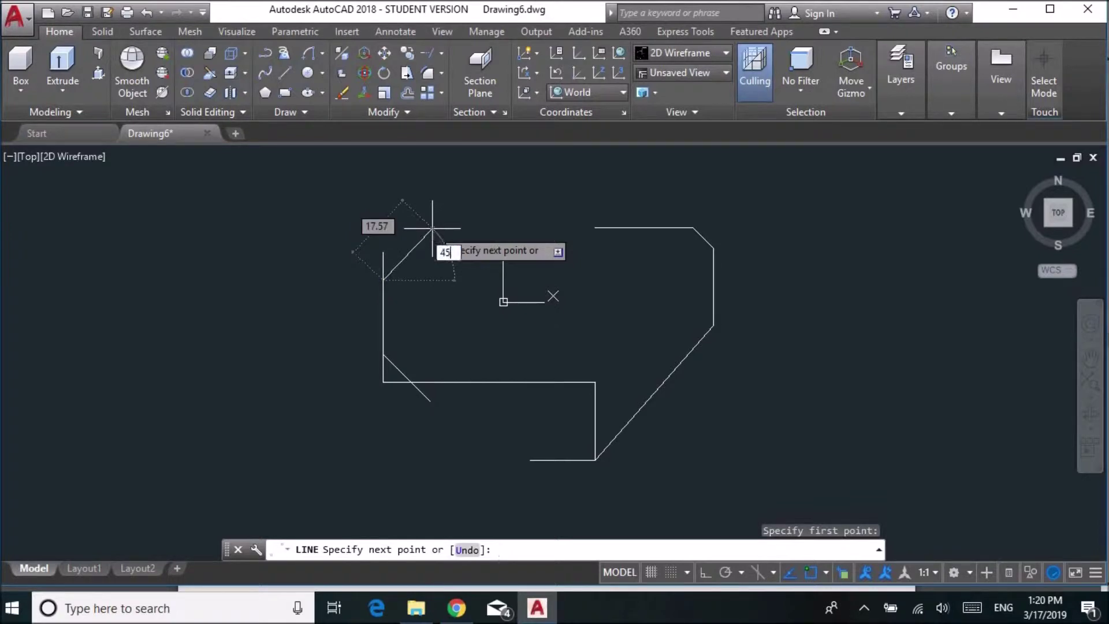
pyautogui.write('45')
pyautogui.press('Return')
pyautogui.press('Escape')
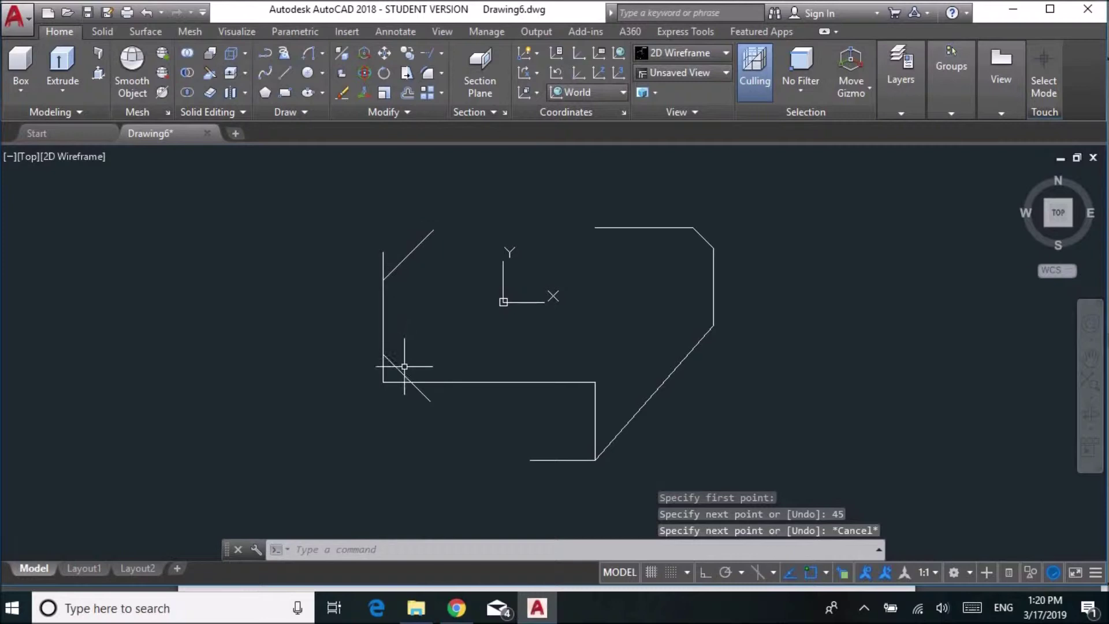
# Step: Draw a 14 mm horizontal line to the right from the upper end of the 32 mm vertical line
pyautogui.click(284, 73)
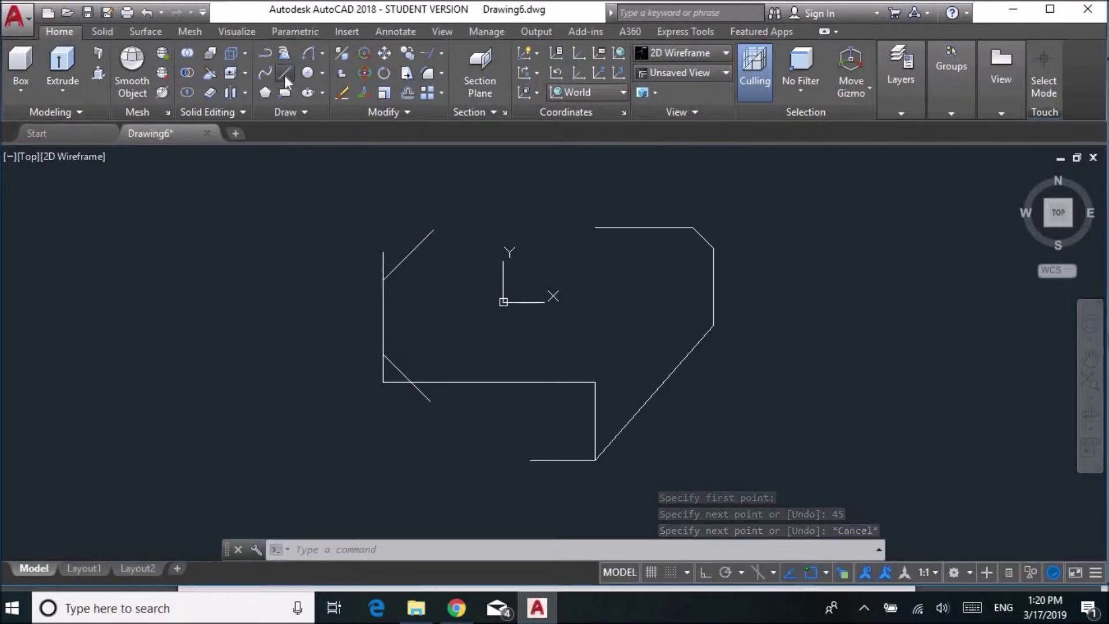
pyautogui.click(383, 252)
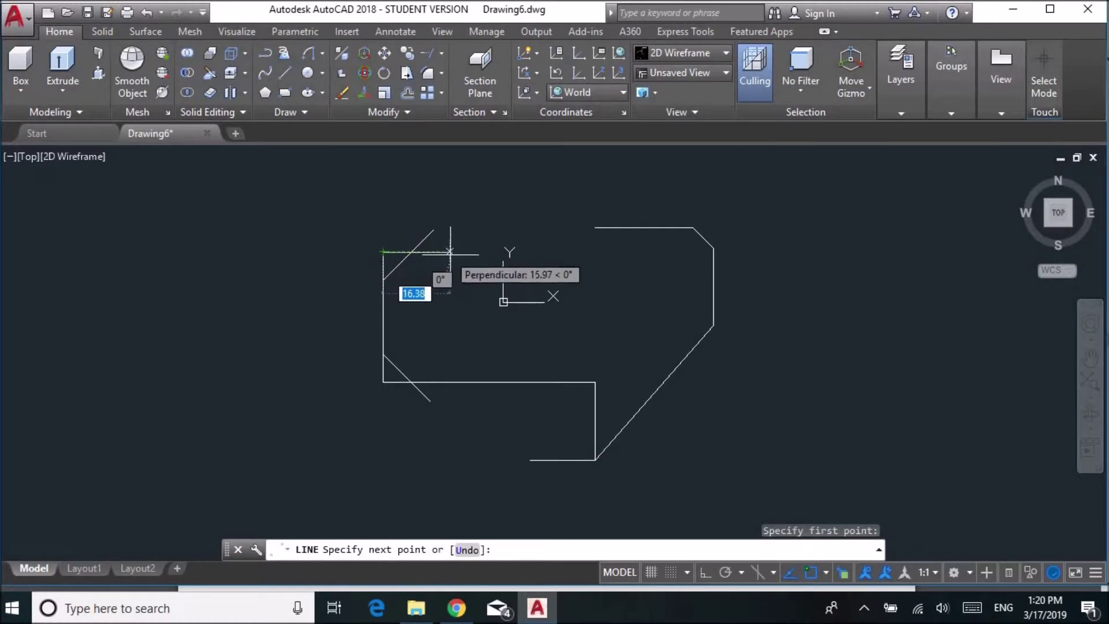
pyautogui.write('14')
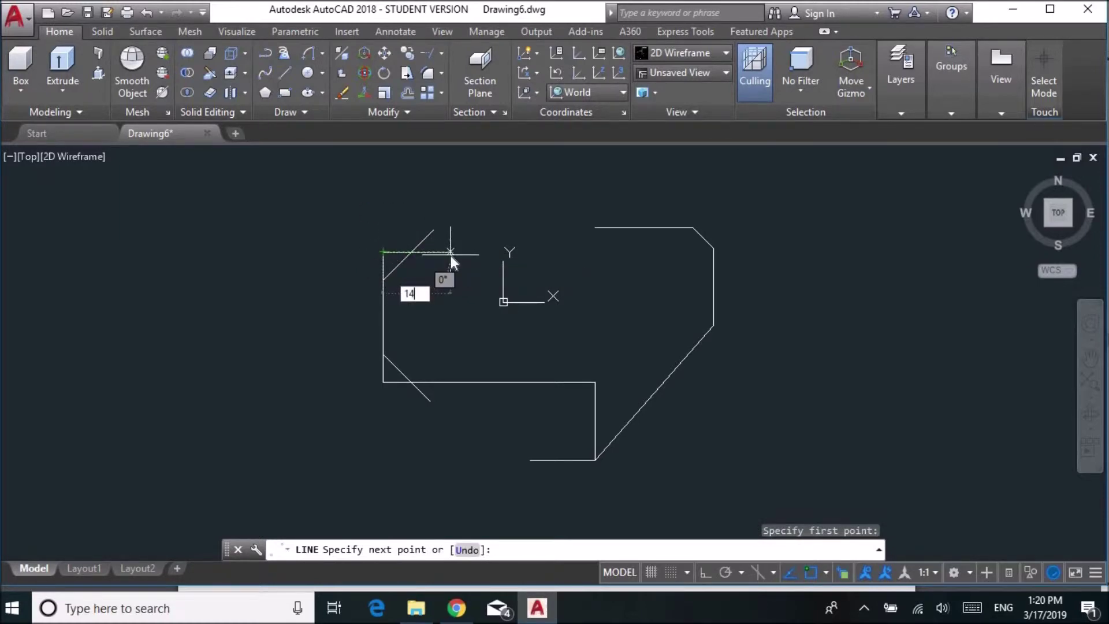
pyautogui.press('Return')
pyautogui.press('Escape')
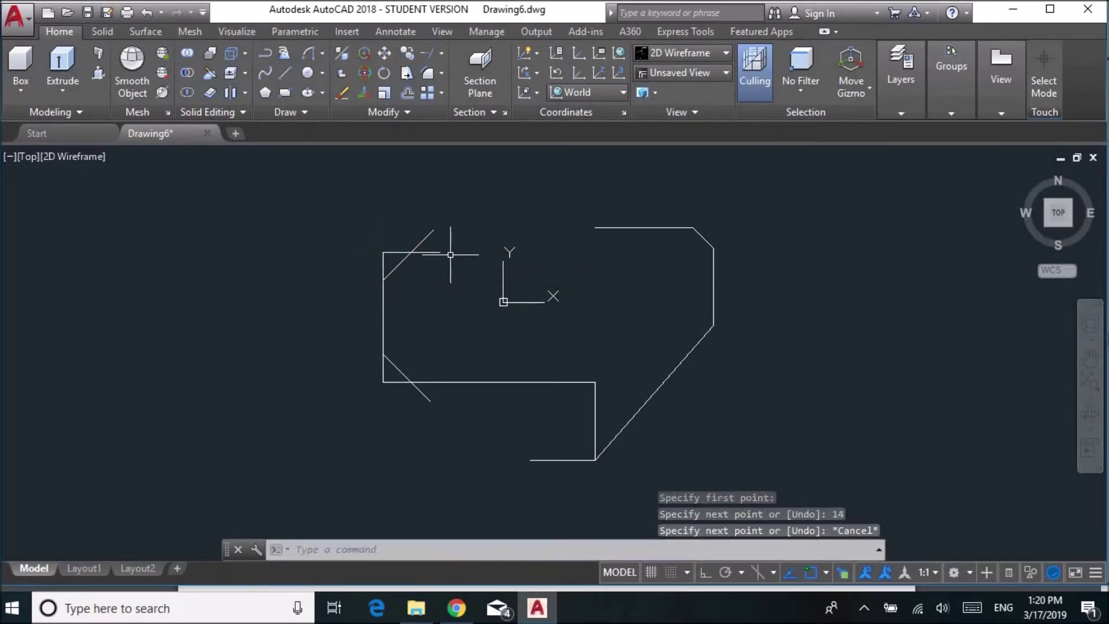
# Step: Erase the 7 mm helper line overlapping the upper end of the 32 mm vertical line
pyautogui.scroll(-4, 404, 278)
pyautogui.scroll(8, 396, 259)
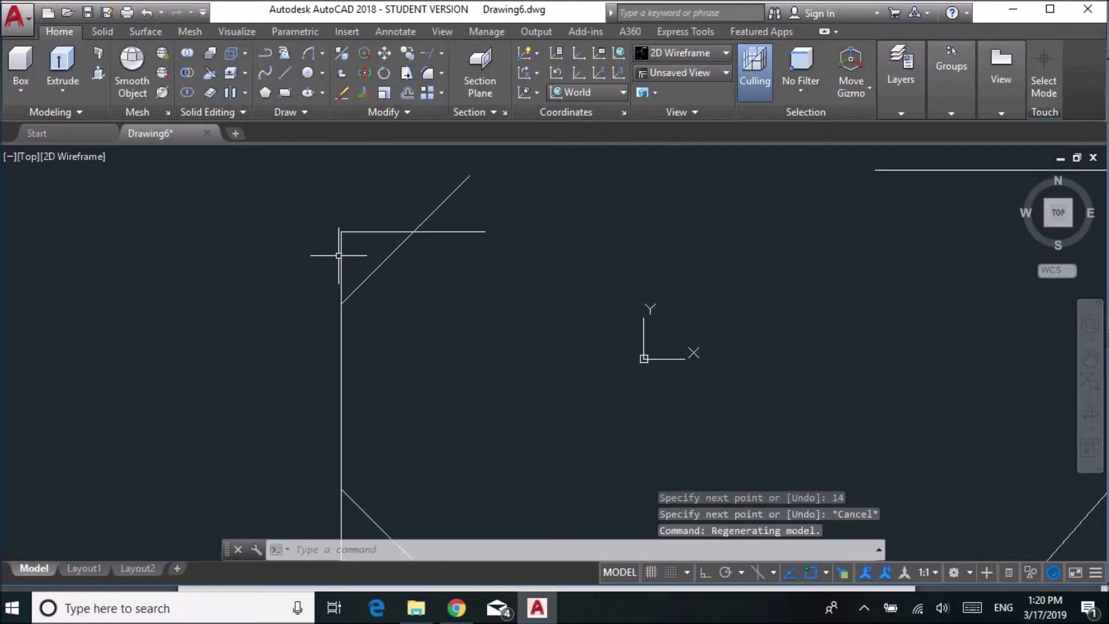
pyautogui.click(341, 246)
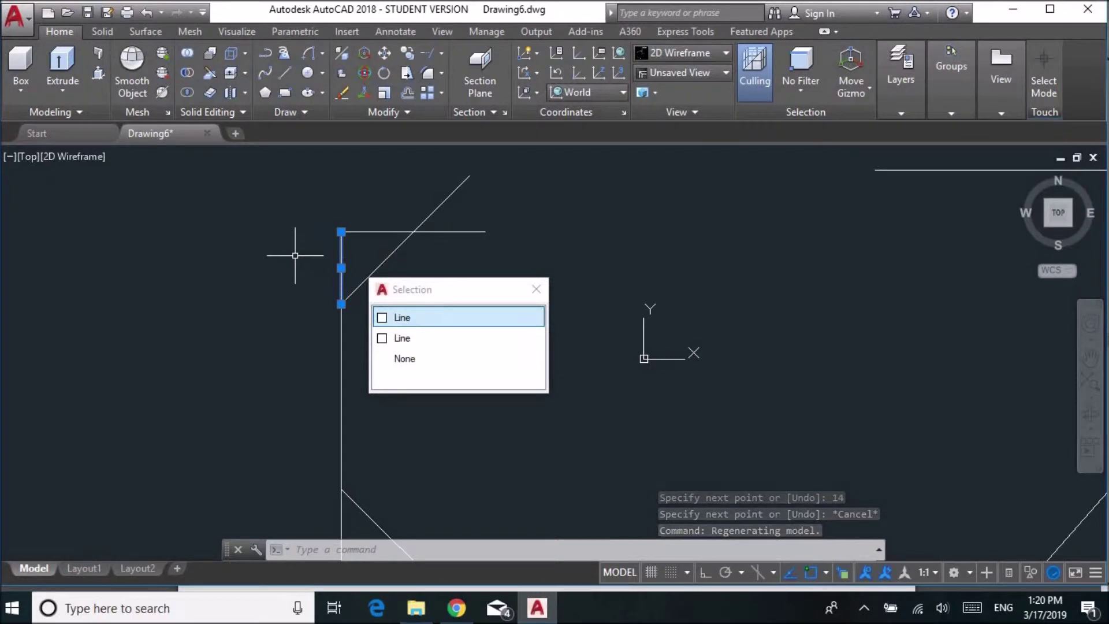
pyautogui.press('Delete')
pyautogui.moveTo(302, 384); pyautogui.dragTo(302, 262, button='middle')
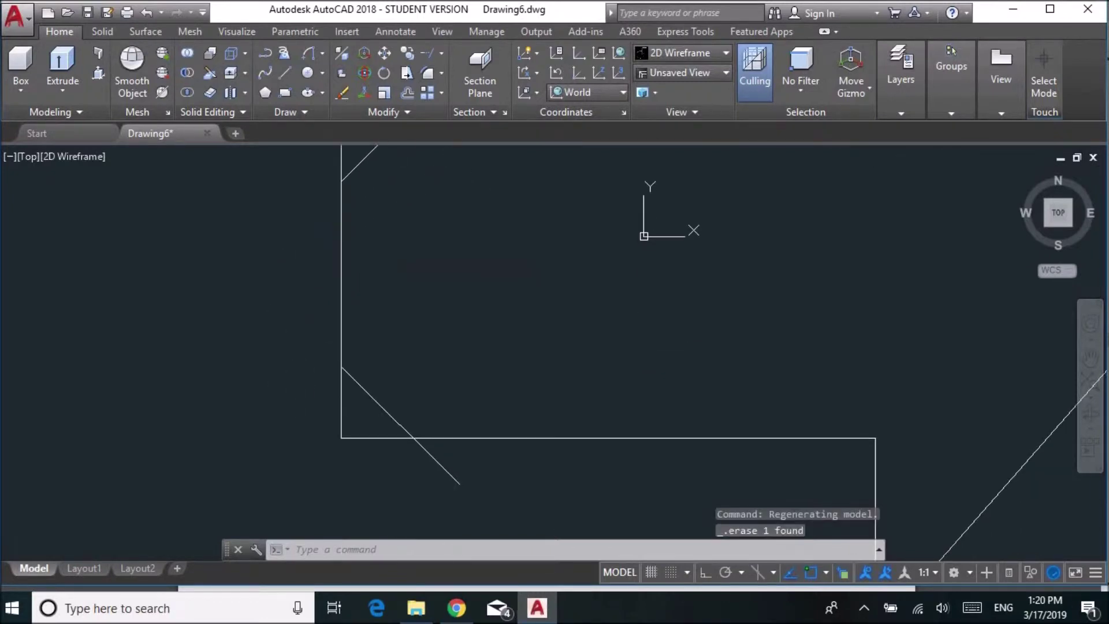
pyautogui.click(345, 387)
pyautogui.press('Escape')
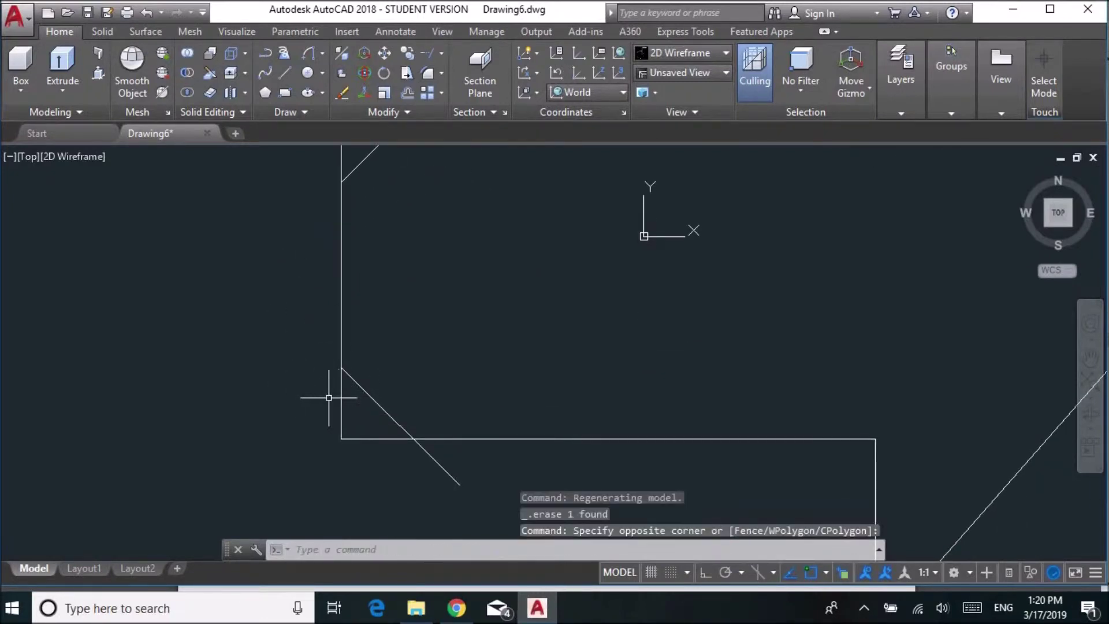
# Step: Erase the 7 mm helper line overlapping the lower end of the 32 mm vertical line
pyautogui.click(340, 398)
pyautogui.press('Escape')
pyautogui.moveTo(314, 371); pyautogui.dragTo(300, 426, button='middle')
pyautogui.scroll(-3, 305, 409)
pyautogui.scroll(2, 297, 375)
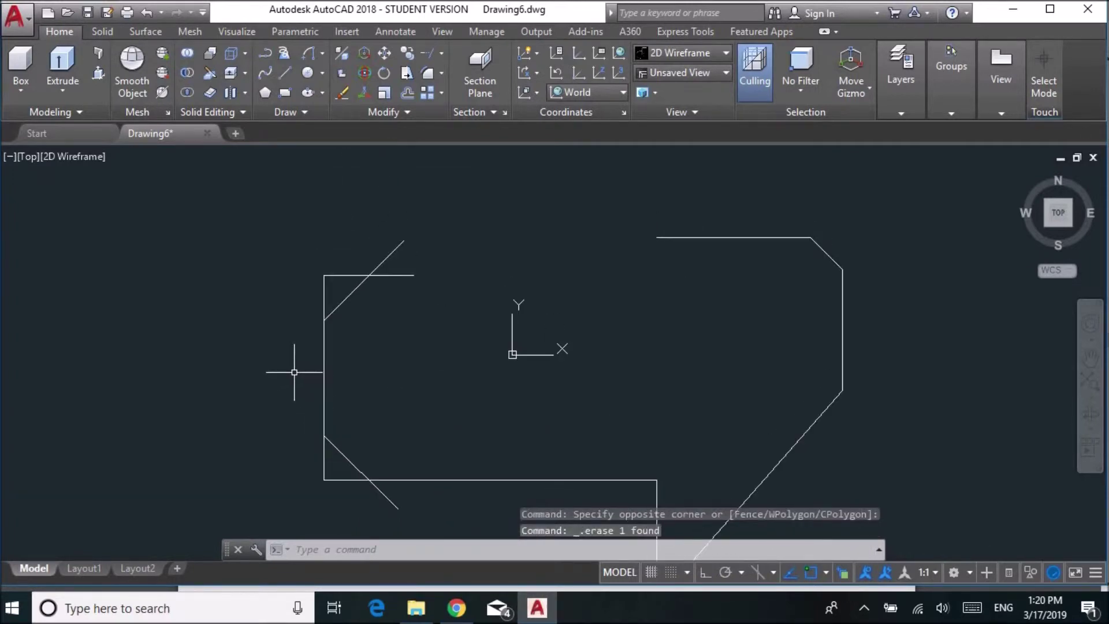
# Step: Trim the two left corners to their 45° lines, removing the overhanging diagonal ends and the square corner segments
pyautogui.write('tr')
pyautogui.press('Return')
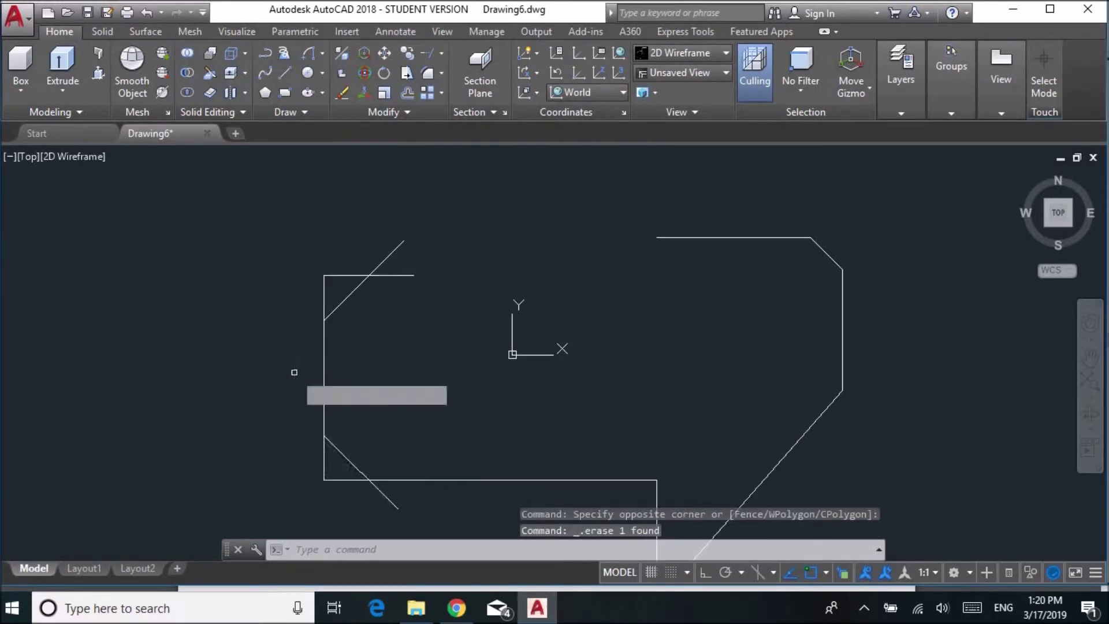
pyautogui.press('Return')
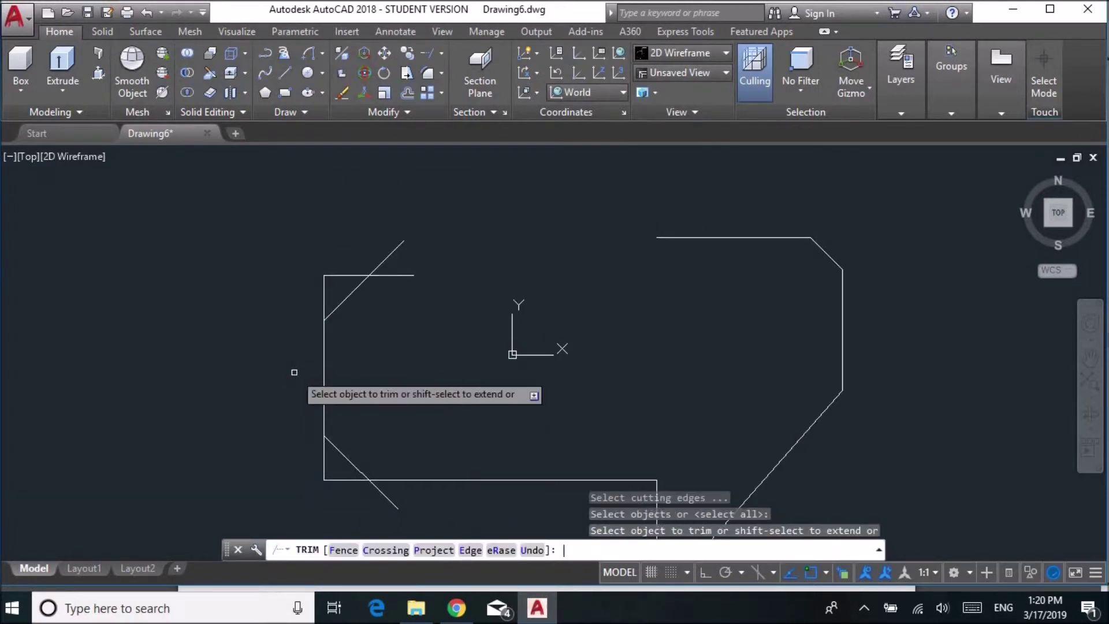
pyautogui.click(385, 255)
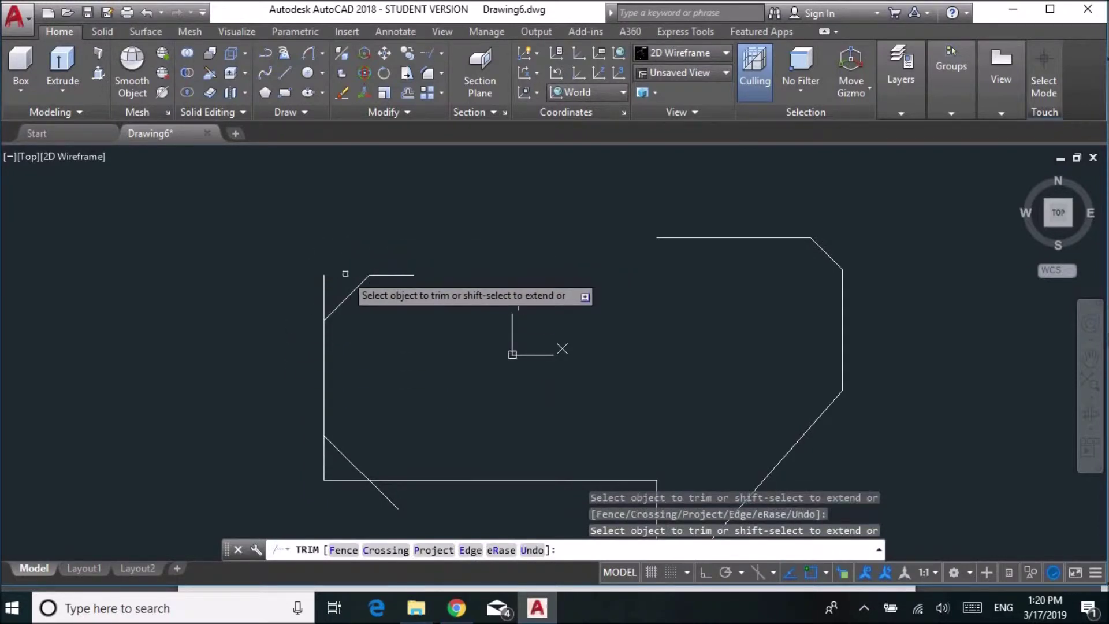
pyautogui.click(324, 294)
pyautogui.click(383, 500)
pyautogui.click(346, 480)
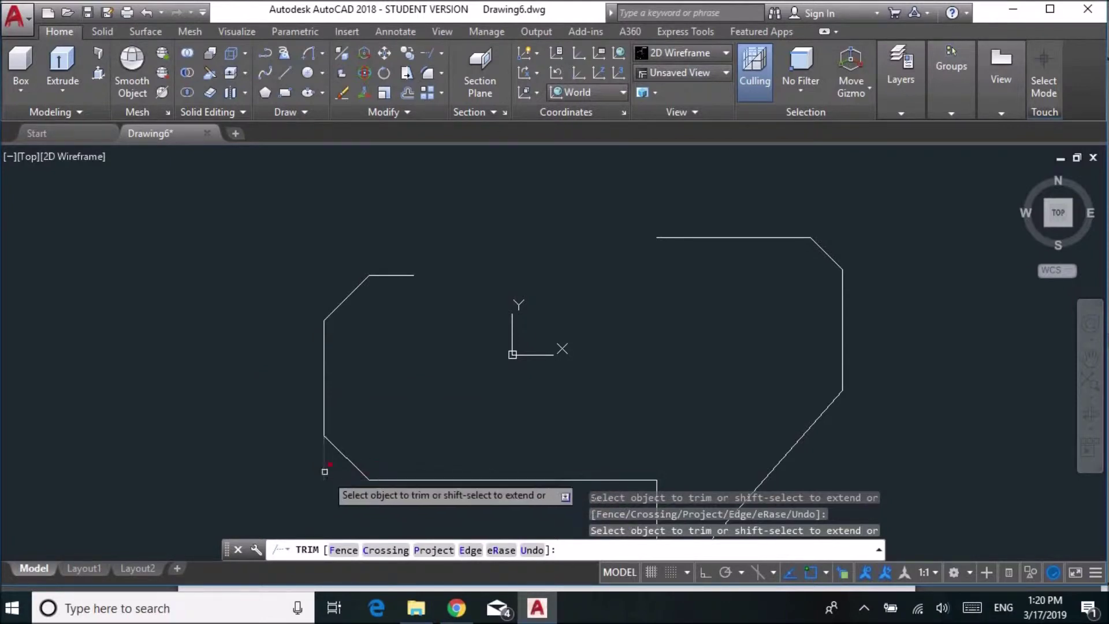
pyautogui.press('Escape')
pyautogui.press('Escape')
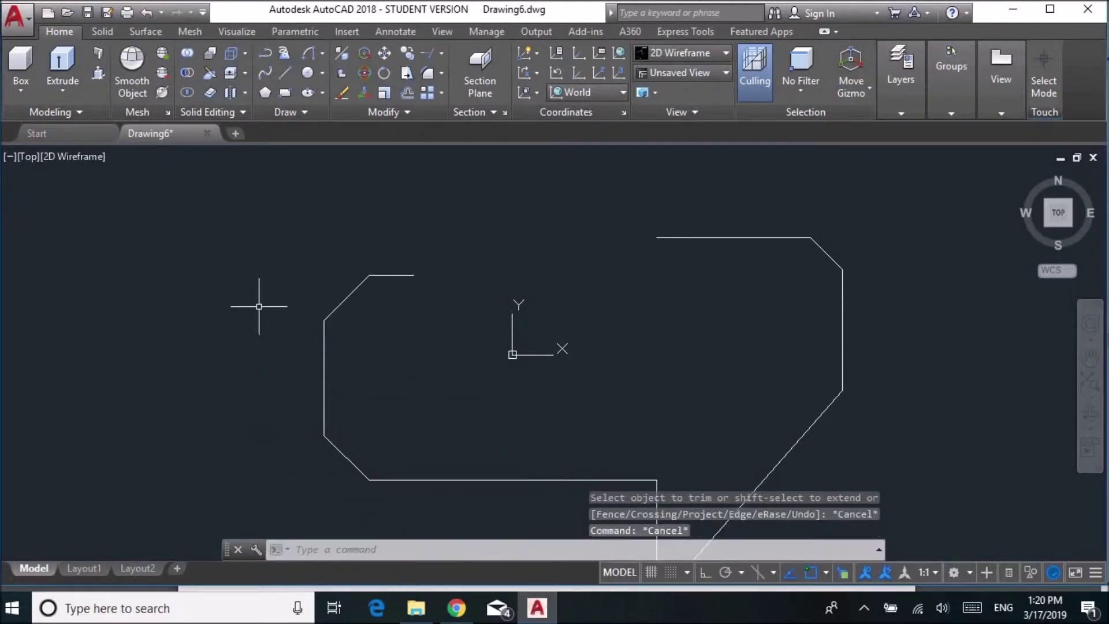
# Step: Following the exam drawing, draw a line about 45 mm long sloping 10° down to the right from the short upper-left horizontal line's right end
pyautogui.click(456, 608)
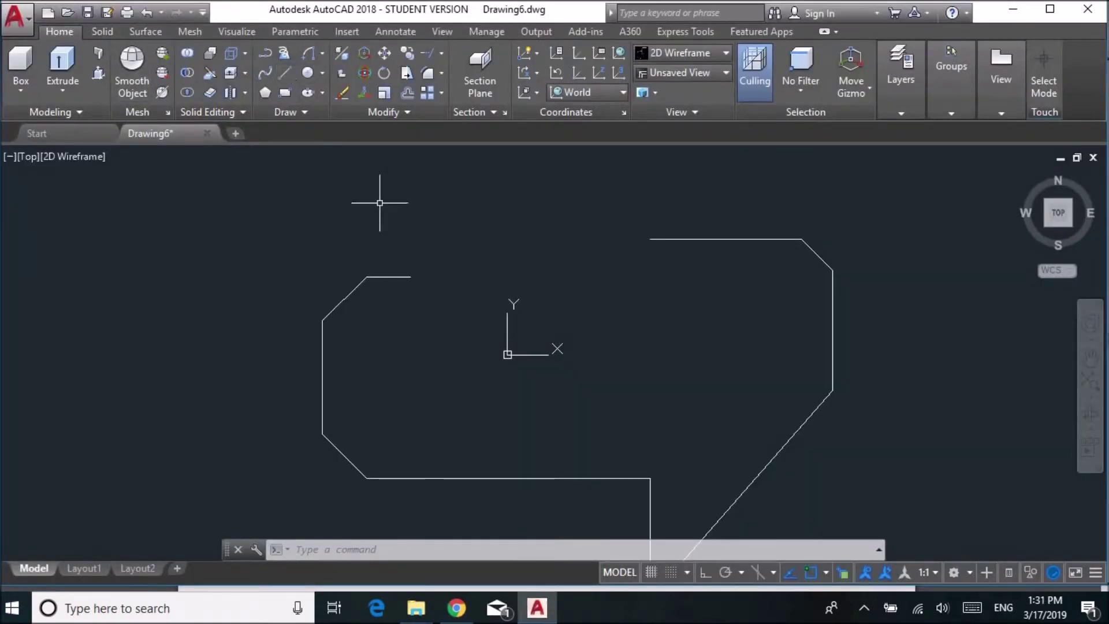
pyautogui.click(456, 608)
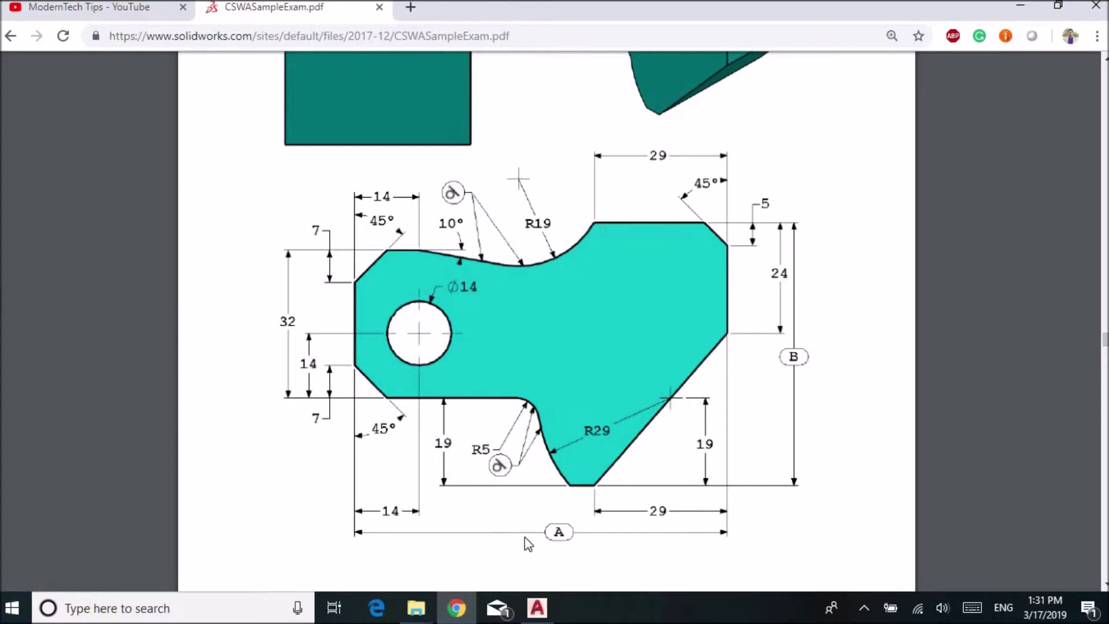
pyautogui.click(536, 608)
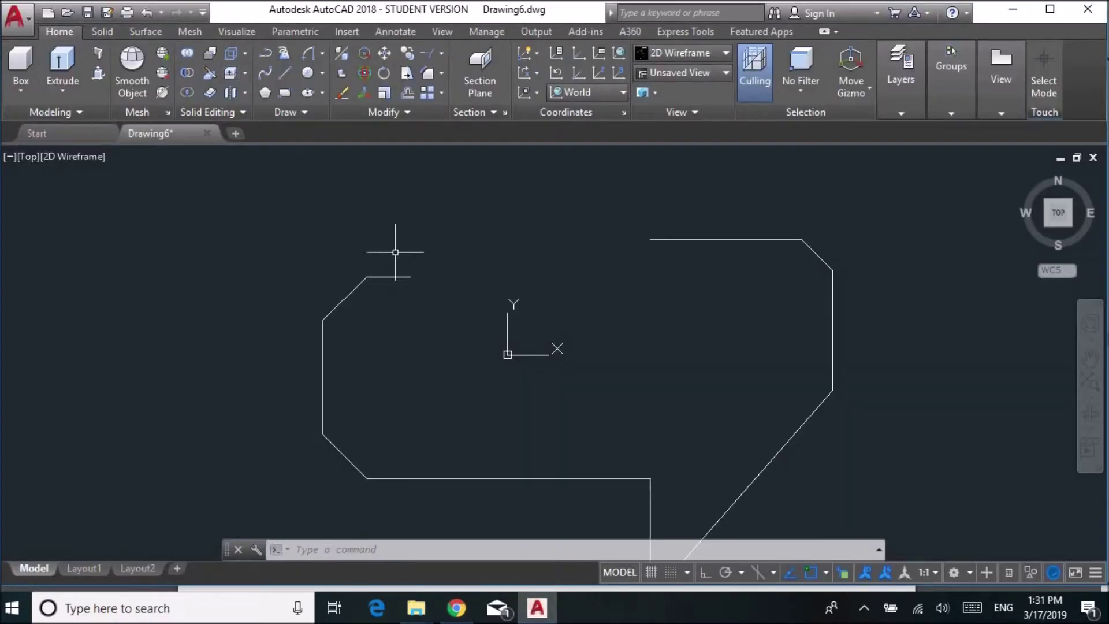
pyautogui.click(281, 73)
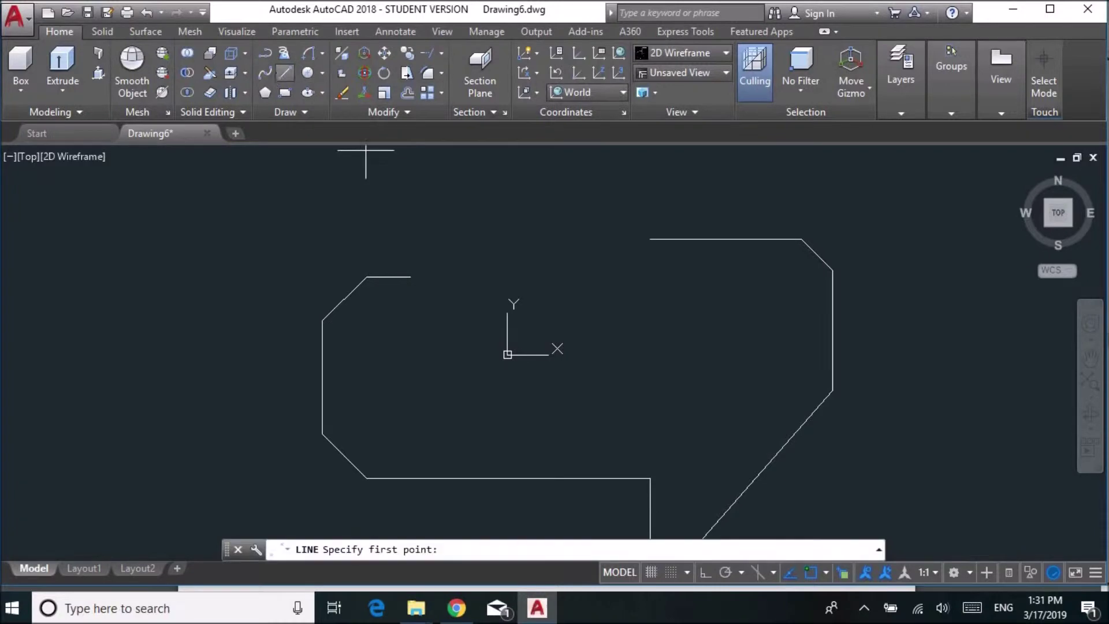
pyautogui.click(410, 276)
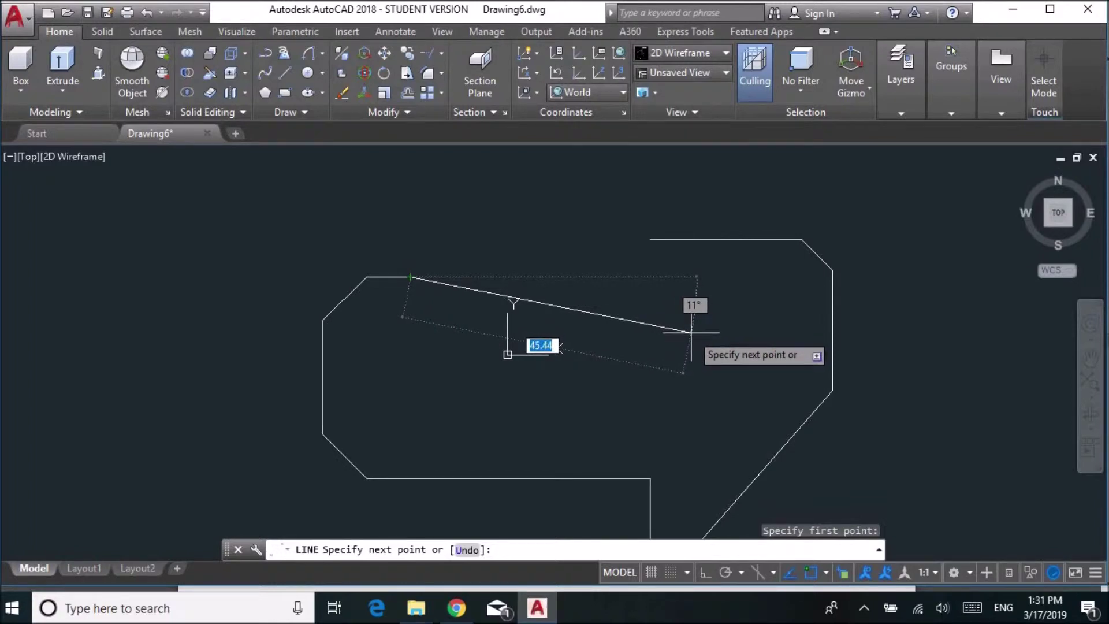
pyautogui.press('Tab')
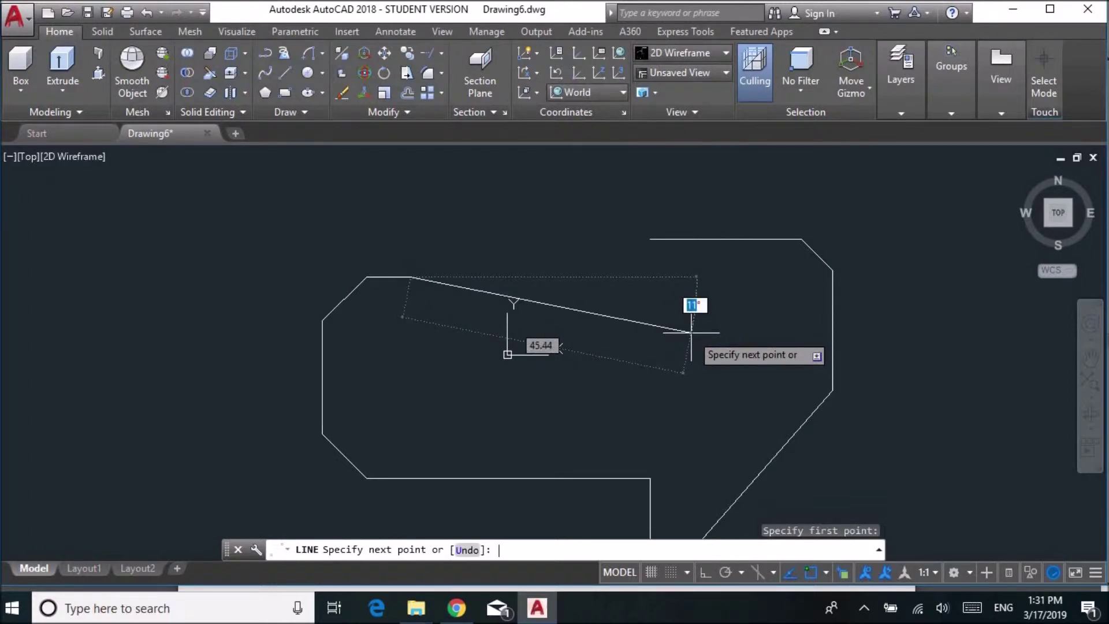
pyautogui.press('Return')
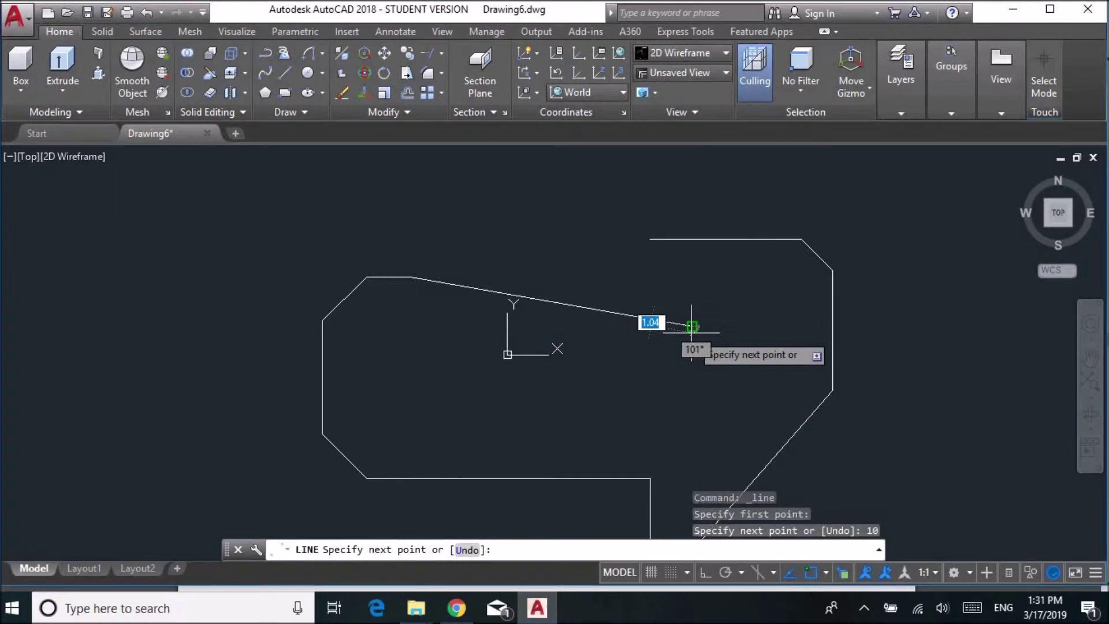
pyautogui.click(692, 325)
pyautogui.press('Escape')
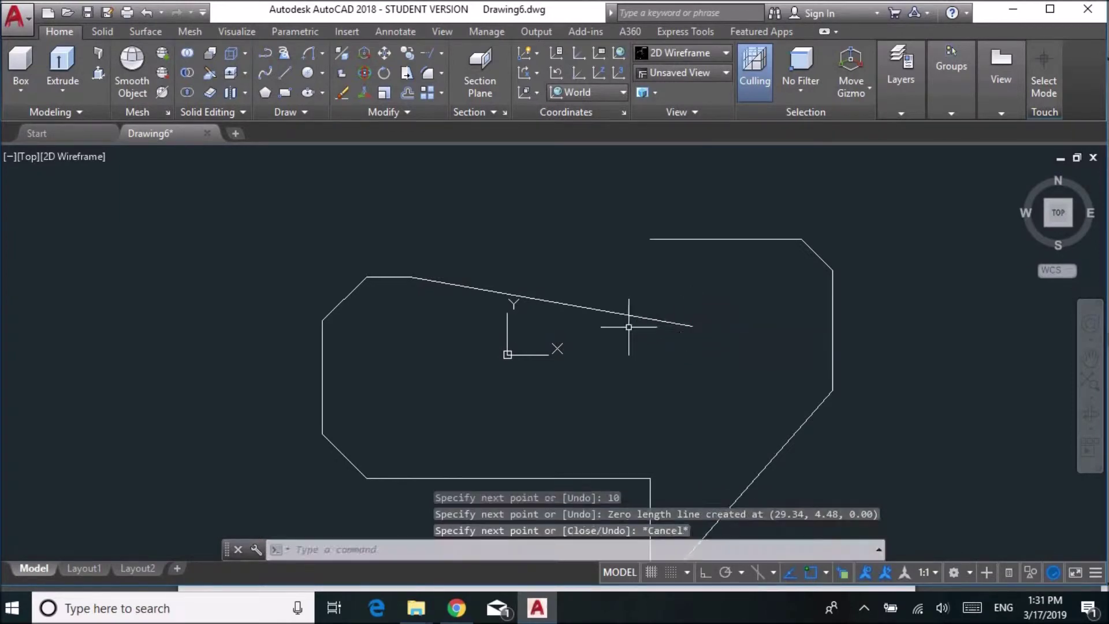
# Step: Draw a Start, End, Radius arc from the left end of the 29 mm top line to a free point below the 10° line
pyautogui.click(324, 55)
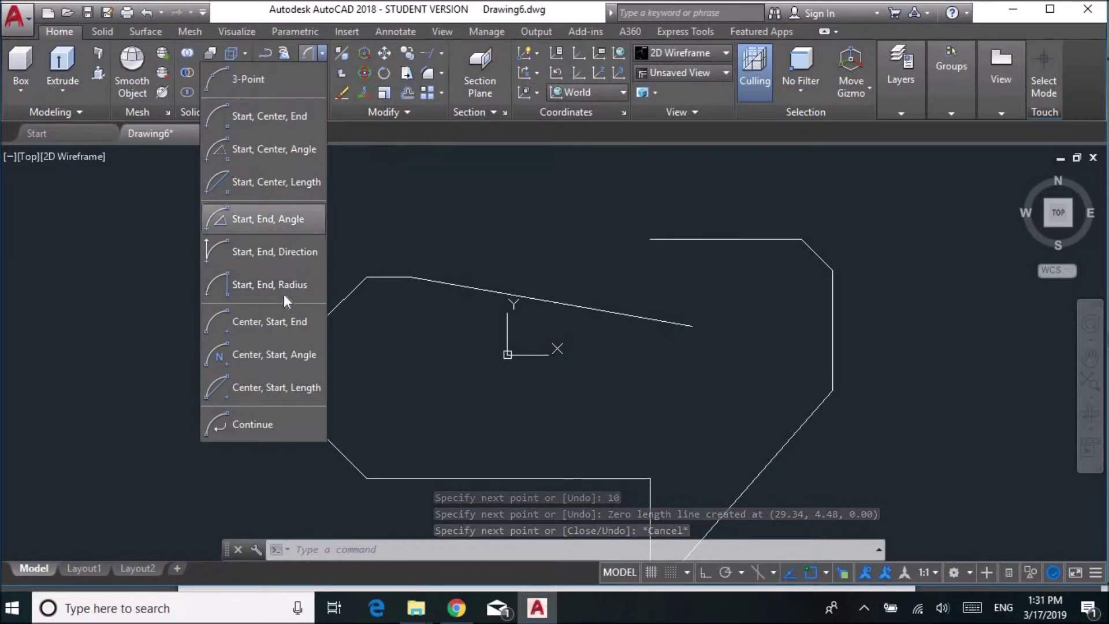
pyautogui.click(258, 285)
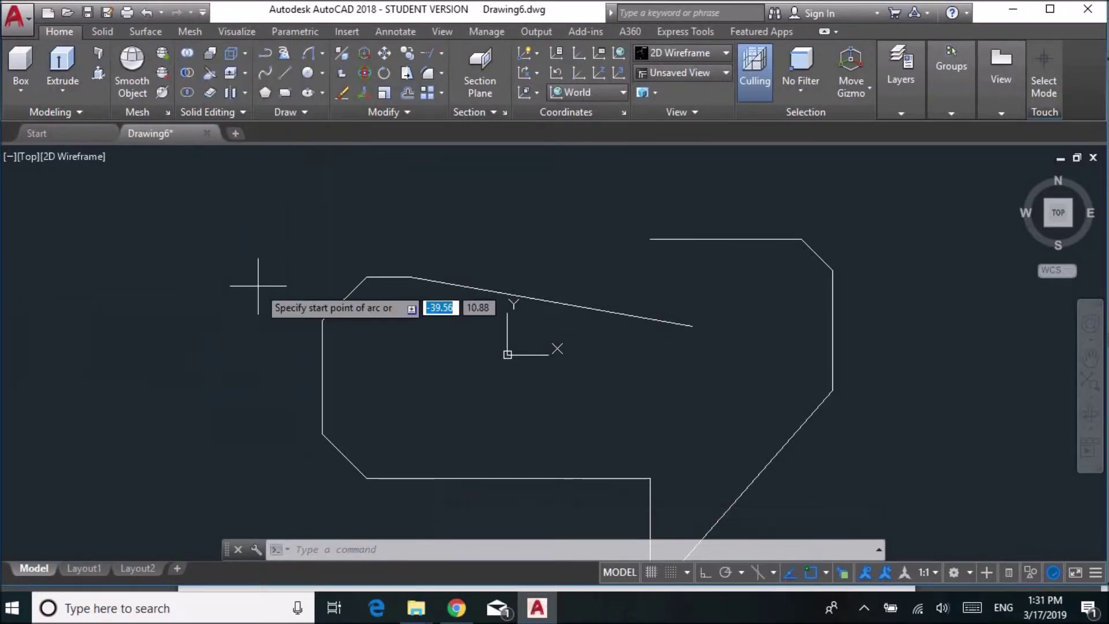
pyautogui.click(650, 238)
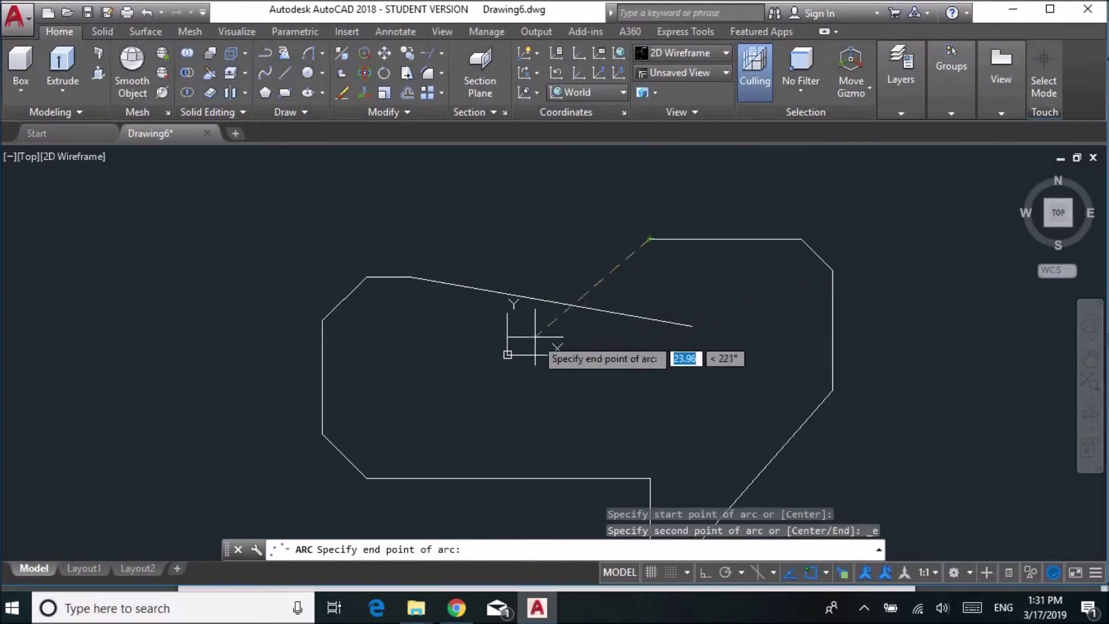
pyautogui.click(437, 364)
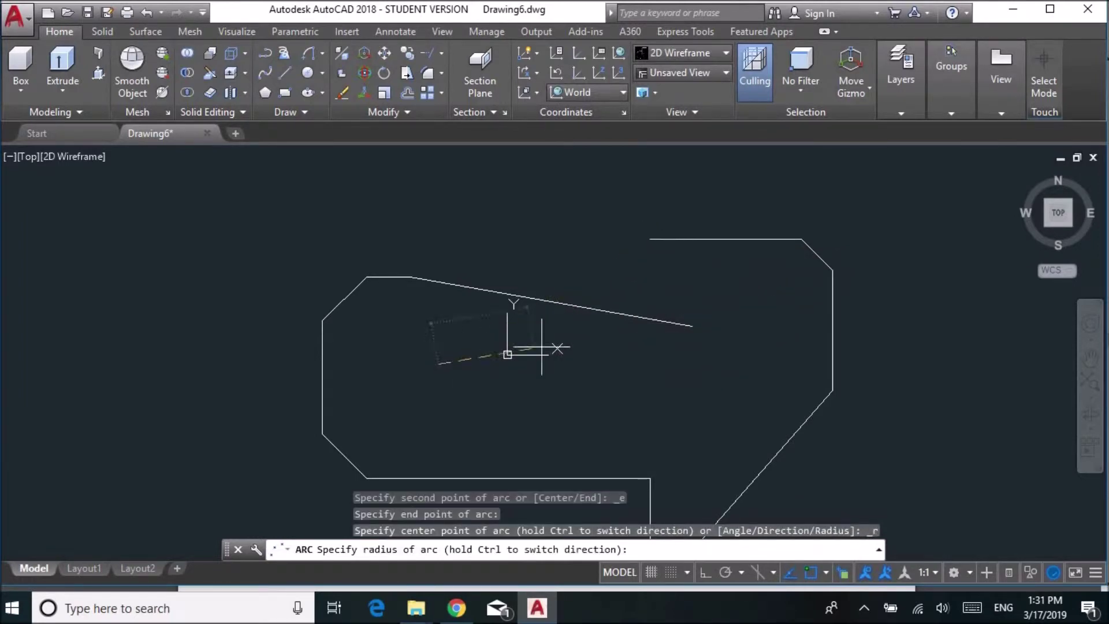
pyautogui.click(577, 332)
# Step: Stretch the arc's midpoint down to the right so it bulges downward across the 10° line with a radius of about 30 mm
pyautogui.click(512, 238)
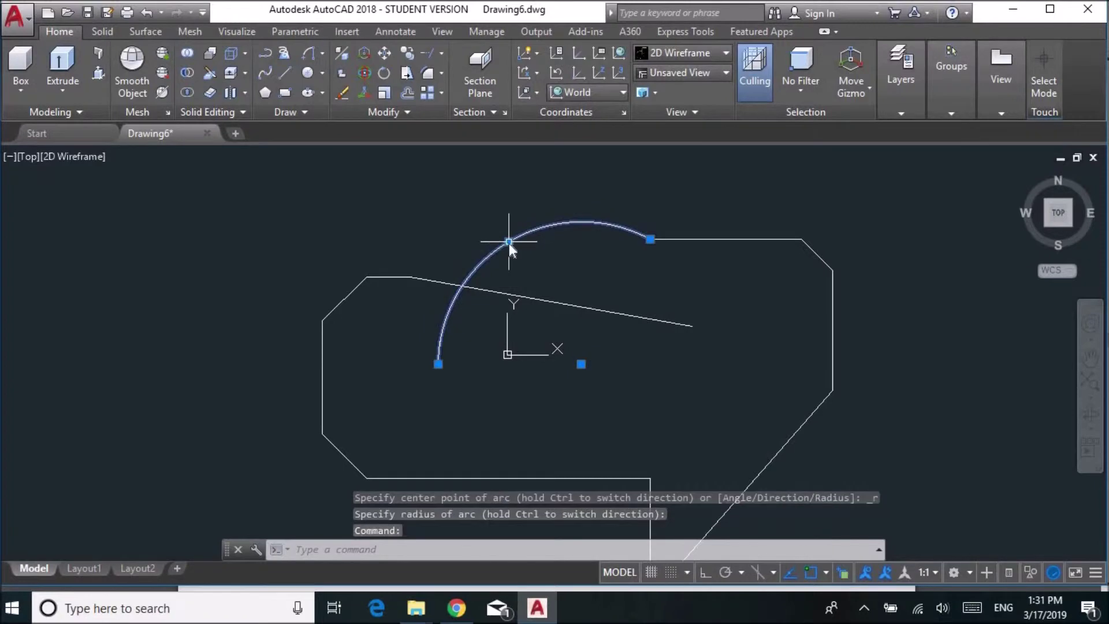
pyautogui.click(509, 241)
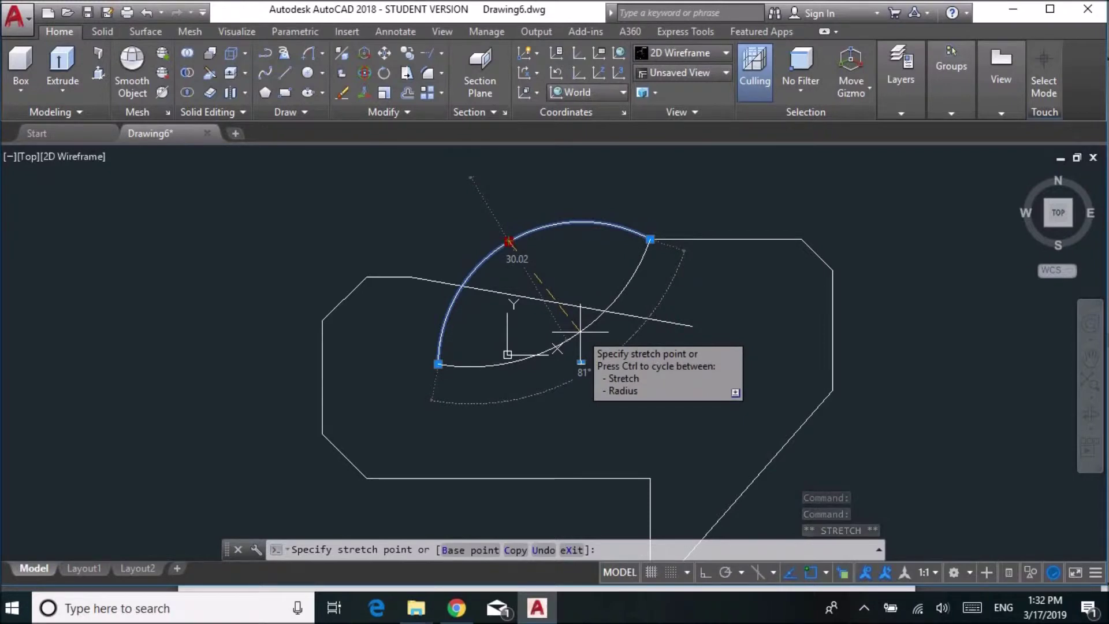
pyautogui.click(580, 331)
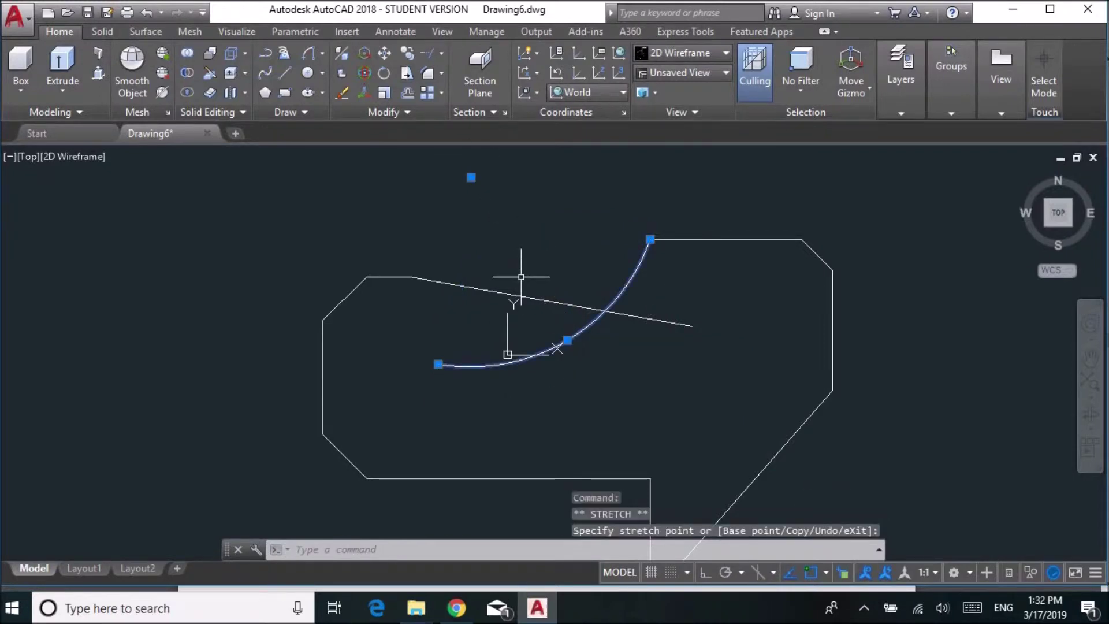
pyautogui.press('Escape')
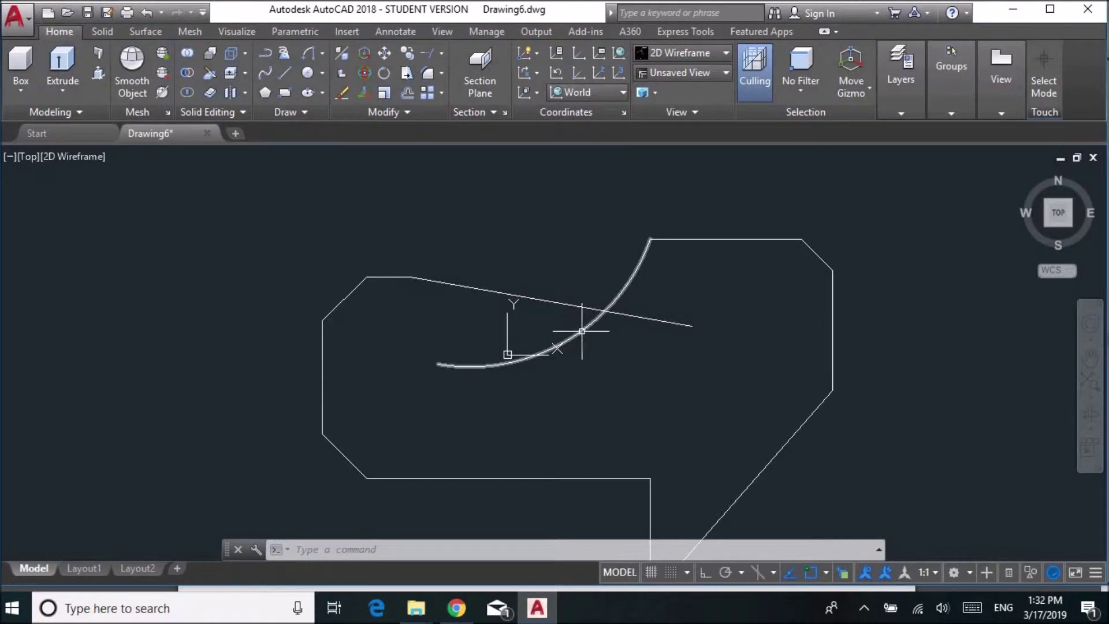
# Step: Apply a Fix constraint to the arc's upper endpoint where it meets the 29 mm top line
pyautogui.click(297, 32)
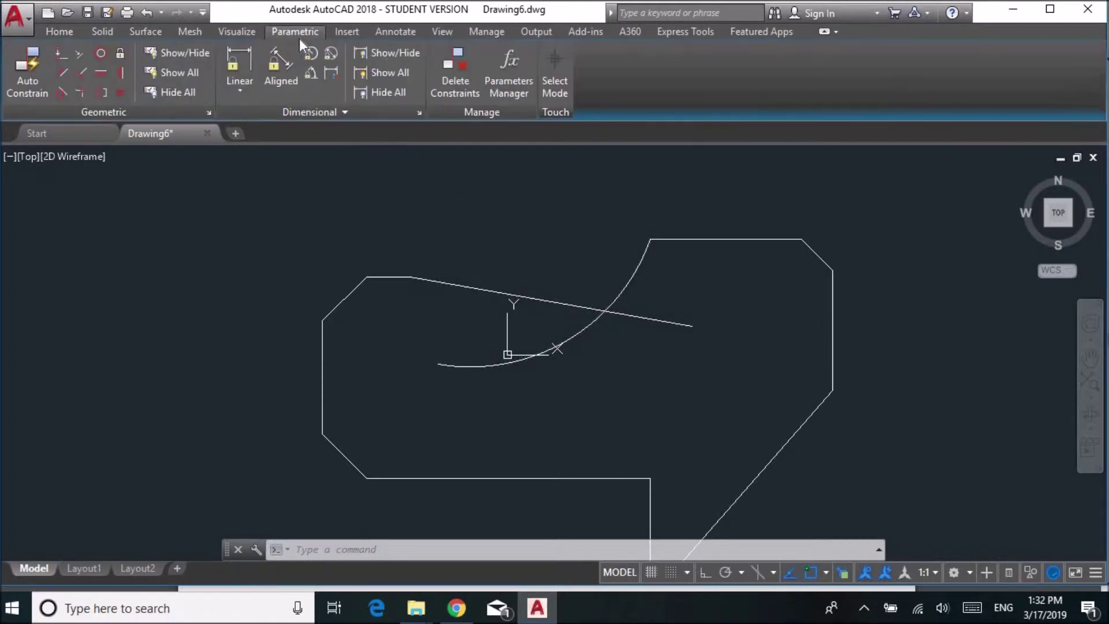
pyautogui.click(119, 54)
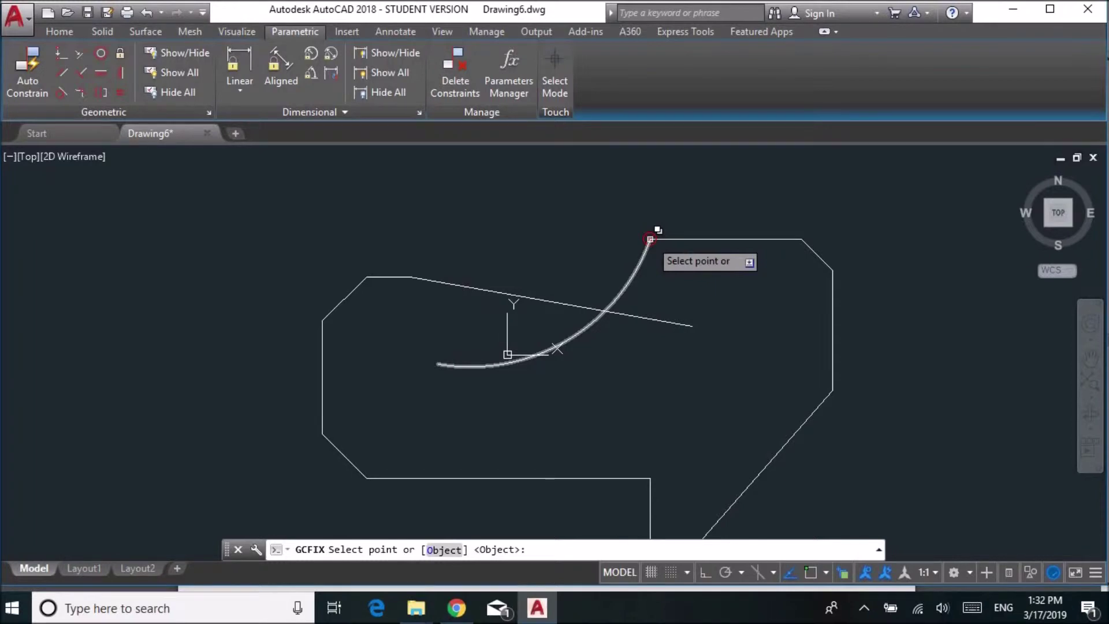
pyautogui.click(650, 238)
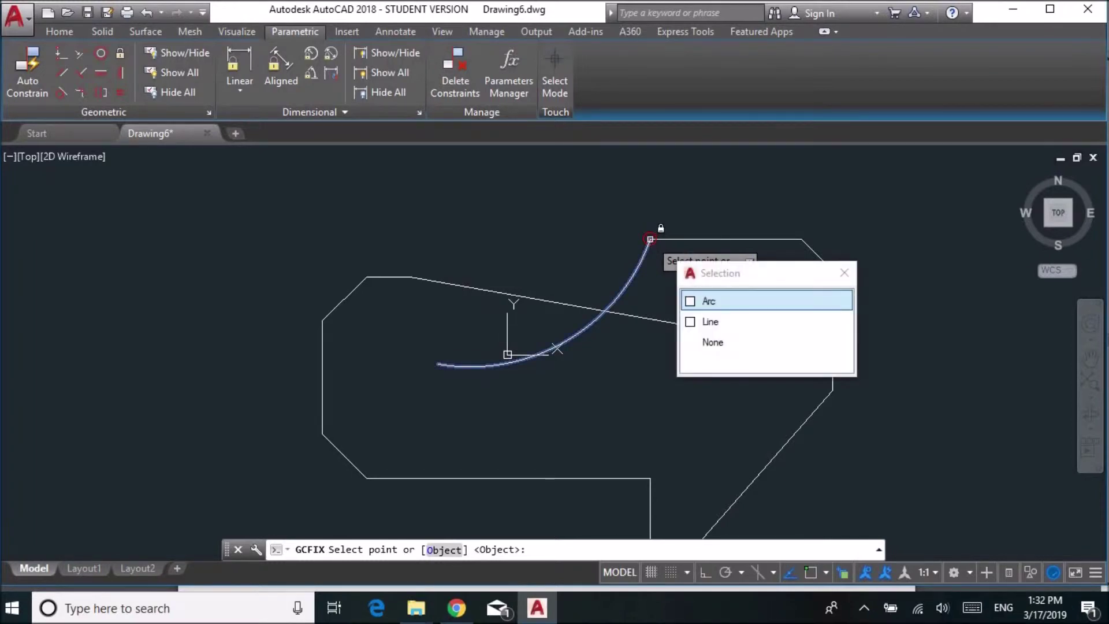
pyautogui.click(708, 300)
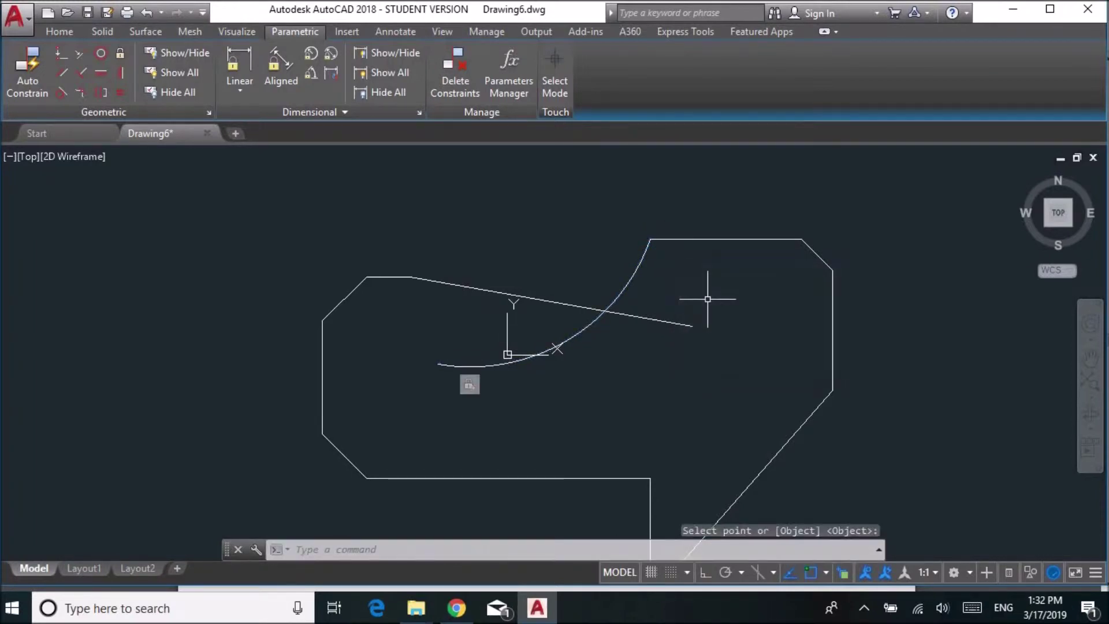
# Step: Apply Fix constraints to both endpoints of the 10° sloping line
pyautogui.click(119, 57)
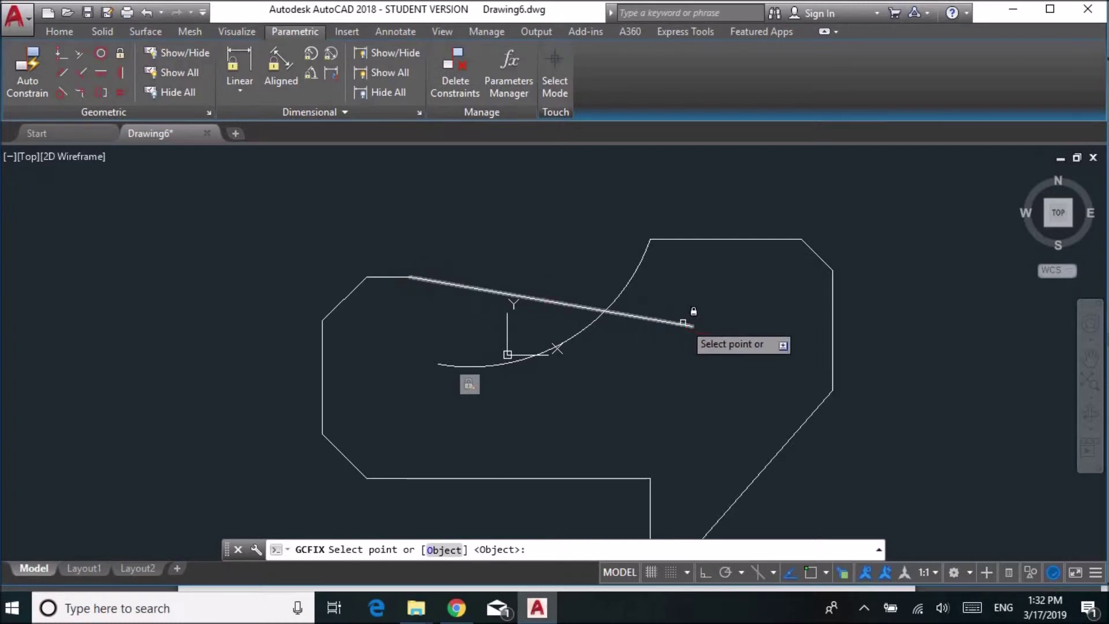
pyautogui.click(413, 276)
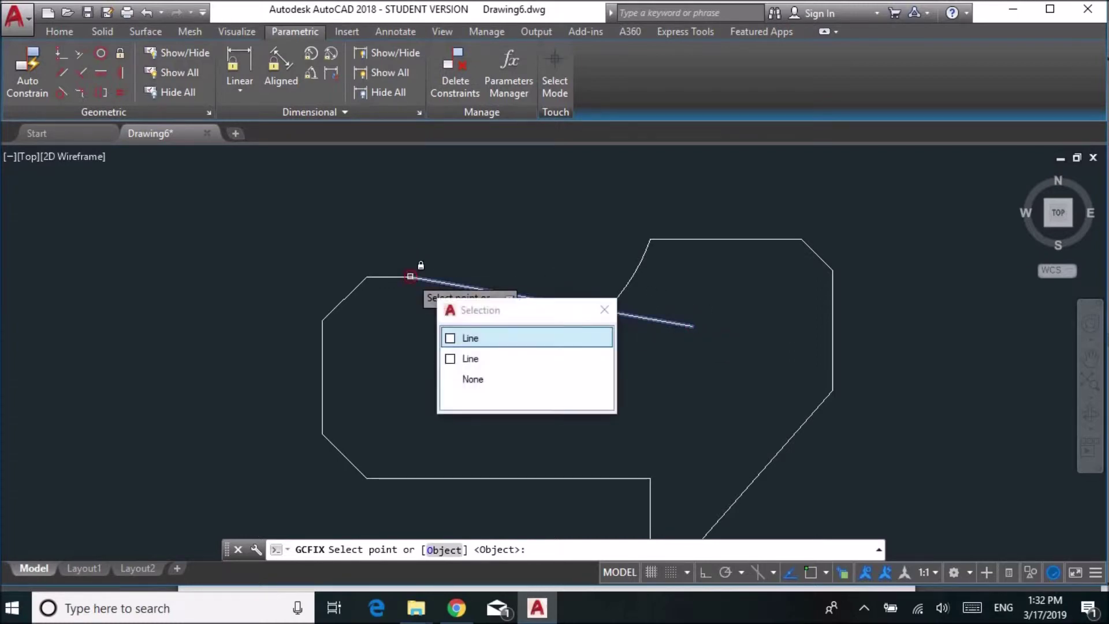
pyautogui.click(487, 341)
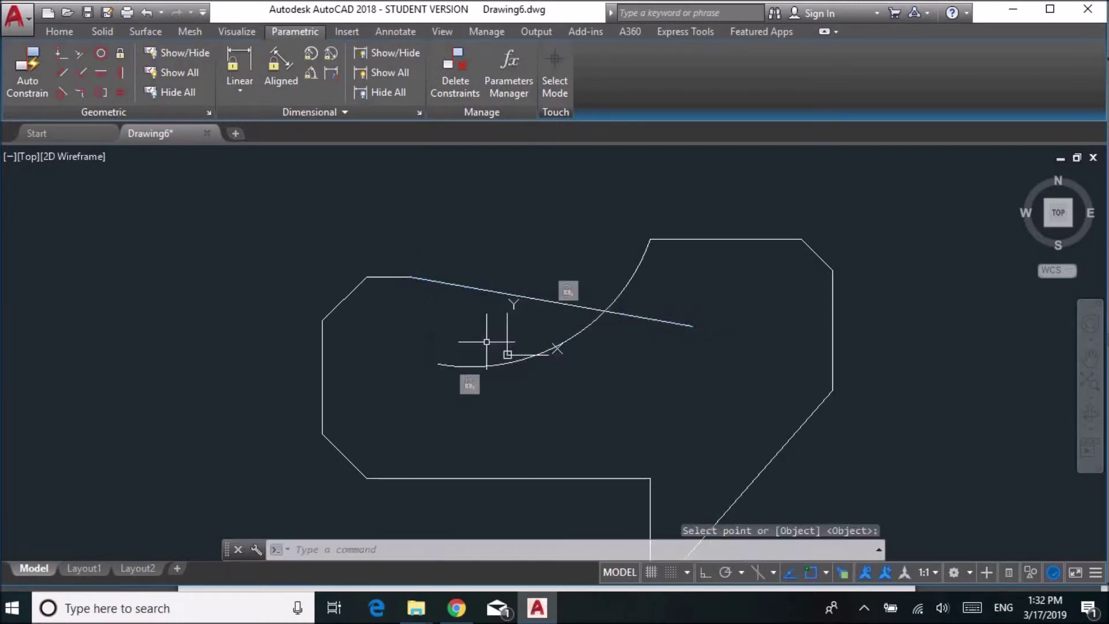
pyautogui.click(121, 53)
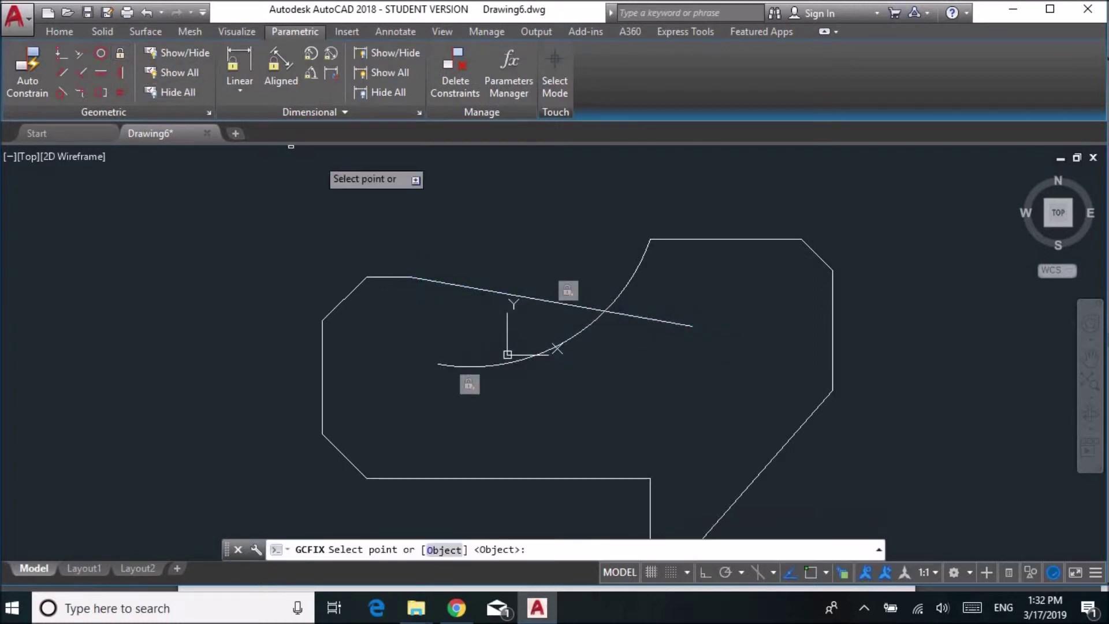
pyautogui.click(688, 325)
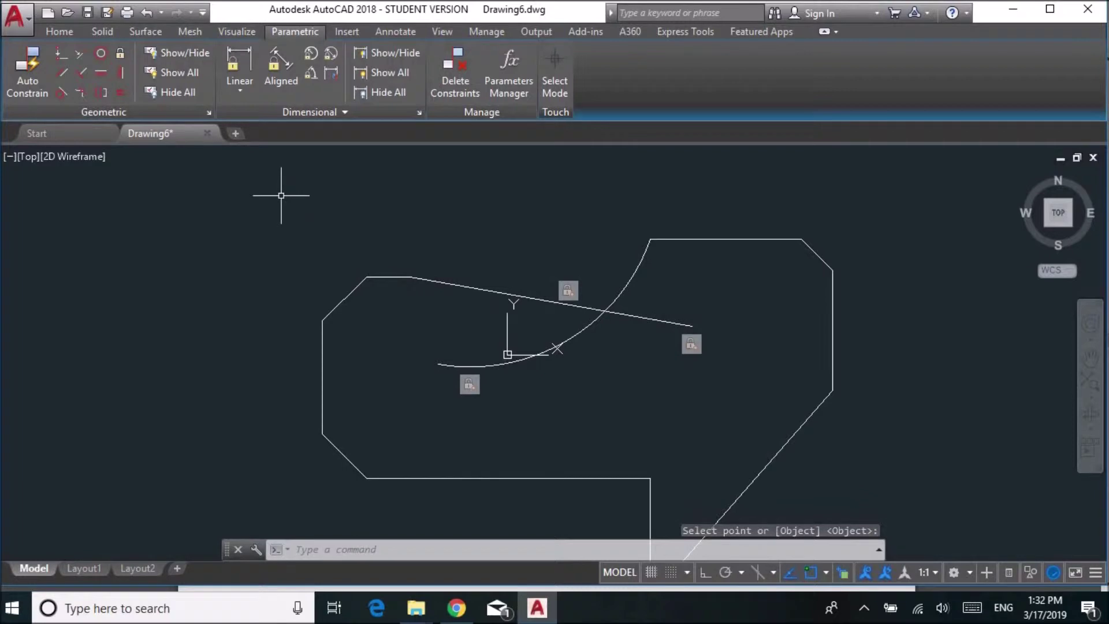
# Step: Add a radius dimensional constraint of 19 to the arc, placing its dimension text above the 10° line
pyautogui.click(307, 54)
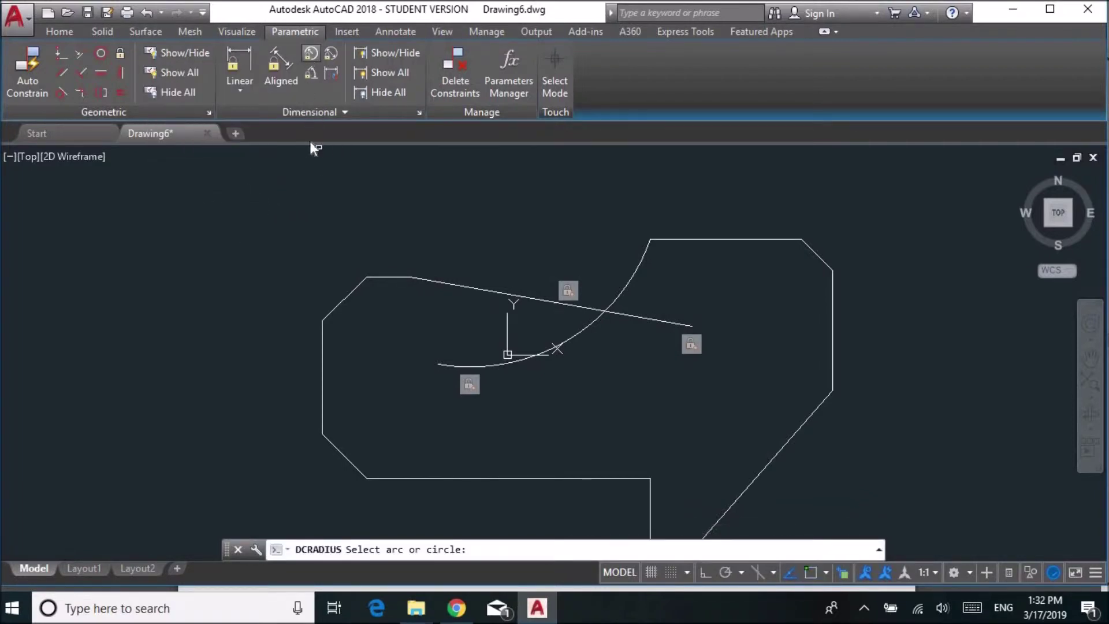
pyautogui.click(635, 276)
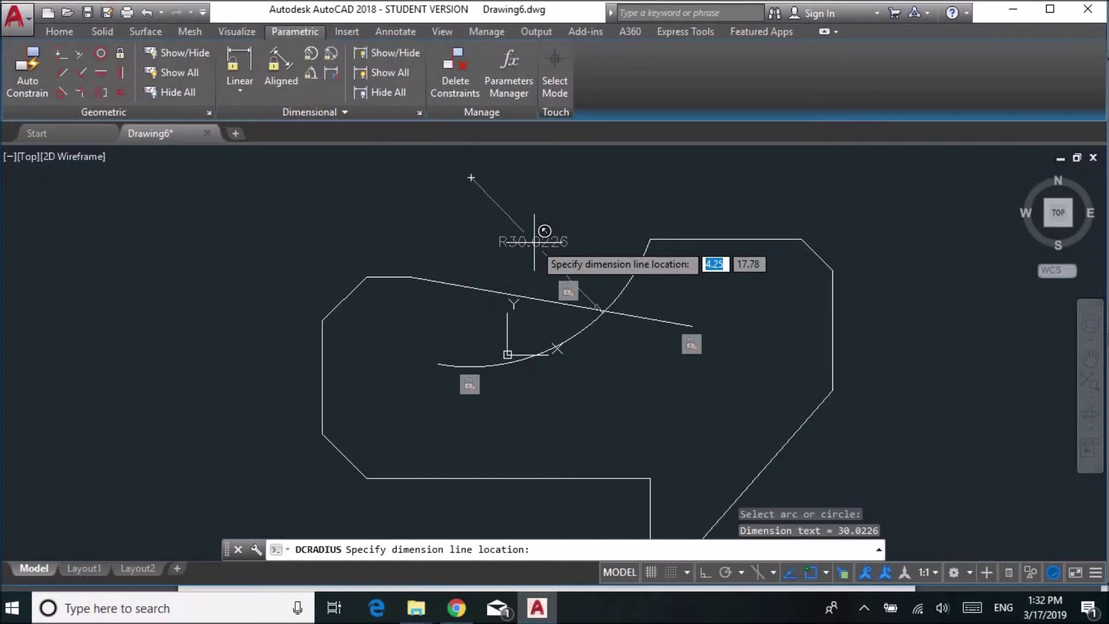
pyautogui.click(534, 244)
pyautogui.press('Return')
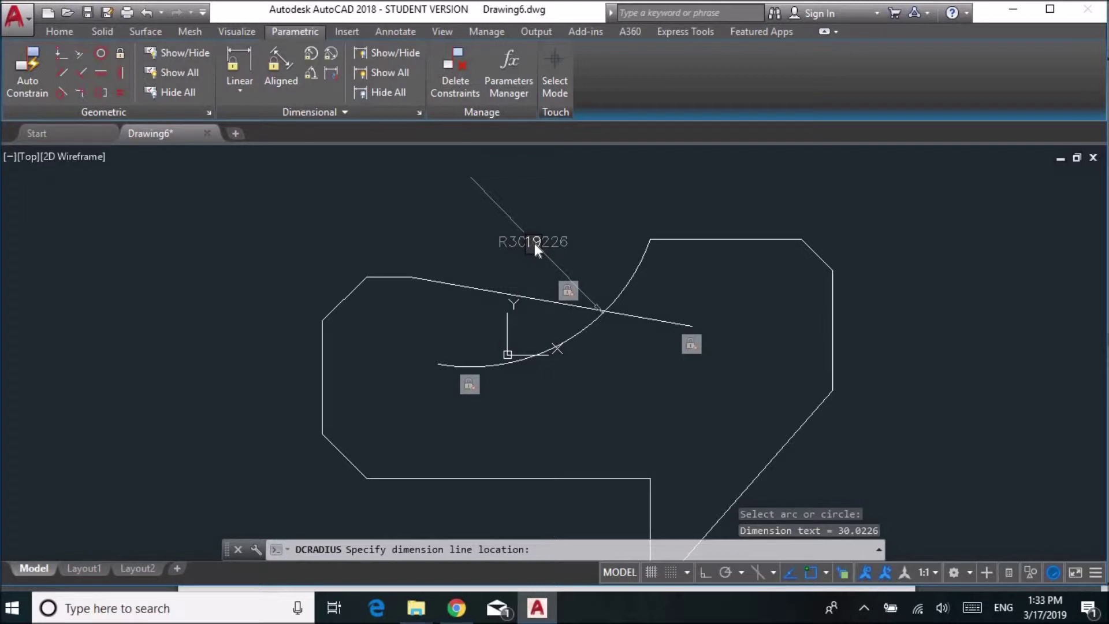
pyautogui.press('Return')
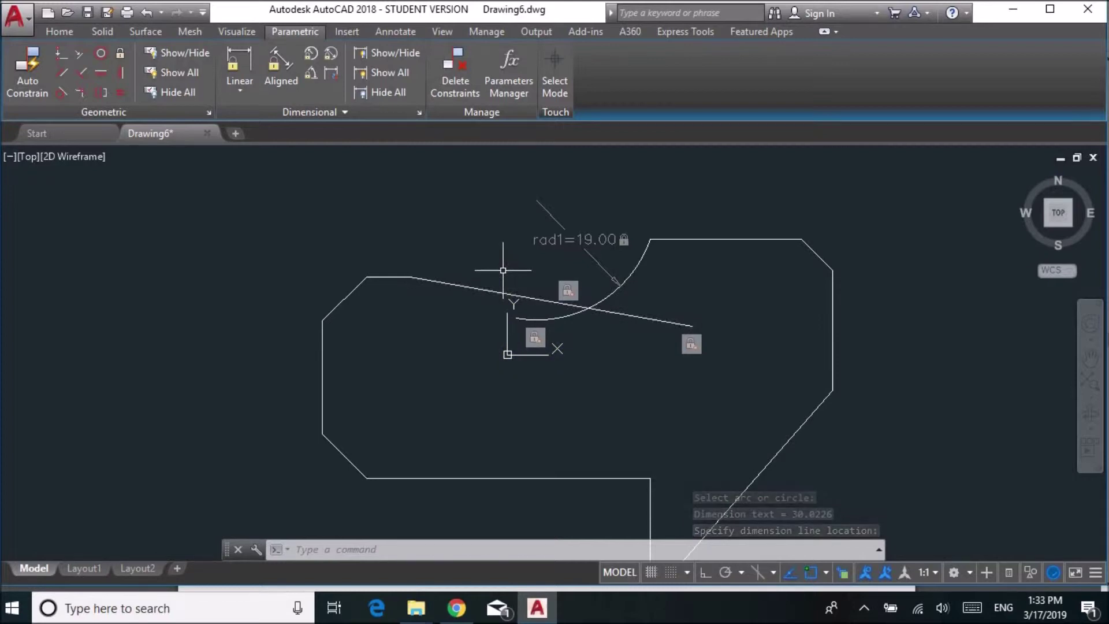
# Step: Stretch the R19 arc's free lower endpoint farther left so the arc sweeps beneath the 10° line
pyautogui.press('Escape')
pyautogui.click(522, 321)
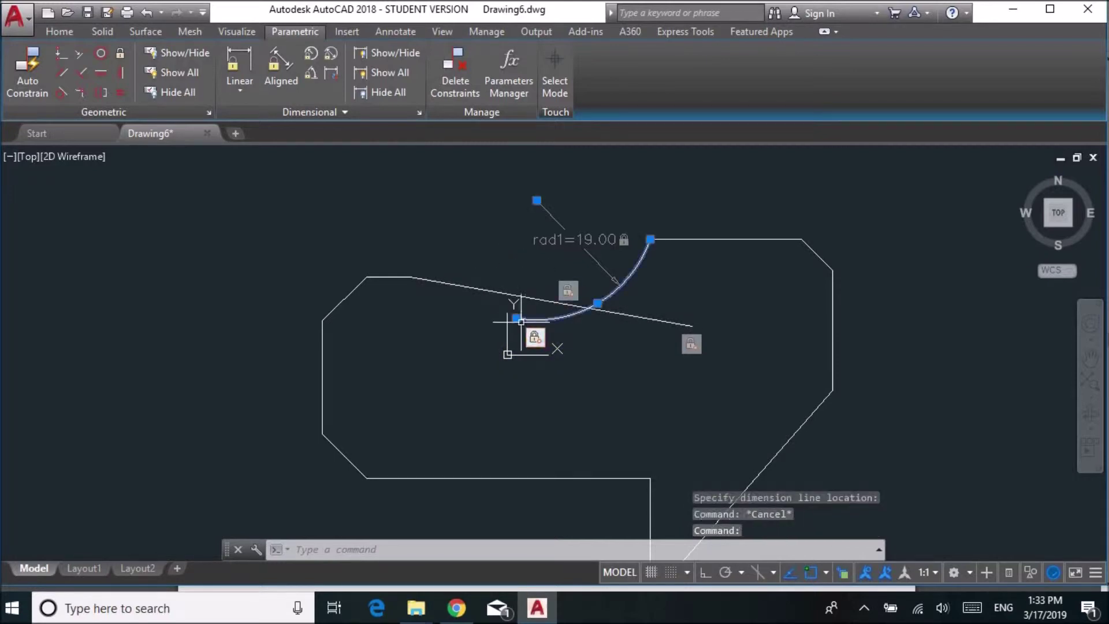
pyautogui.click(516, 318)
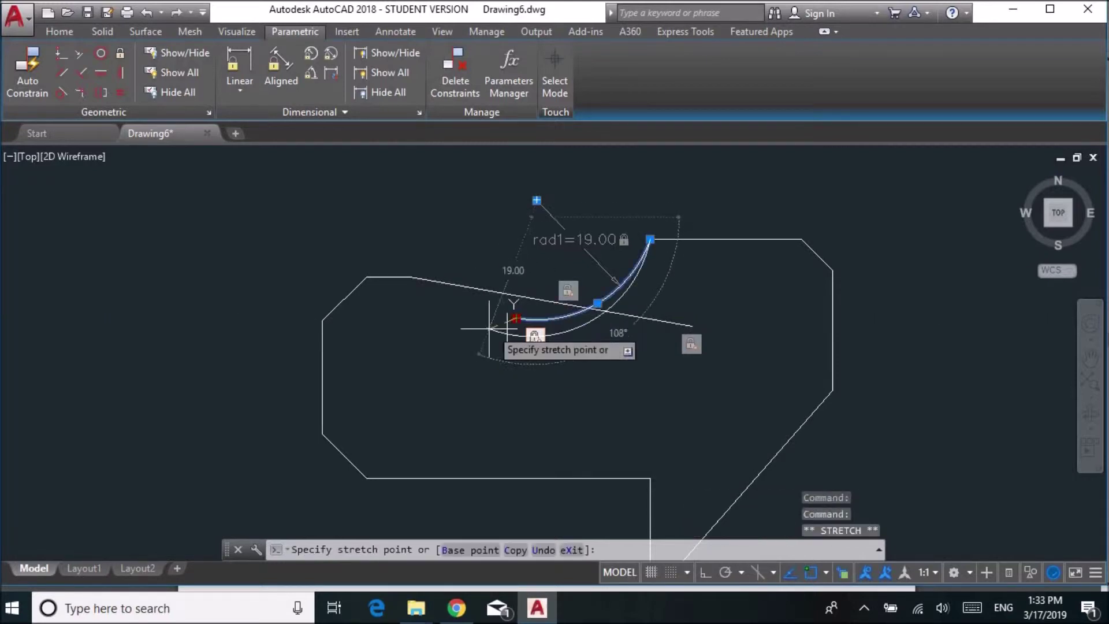
pyautogui.click(453, 317)
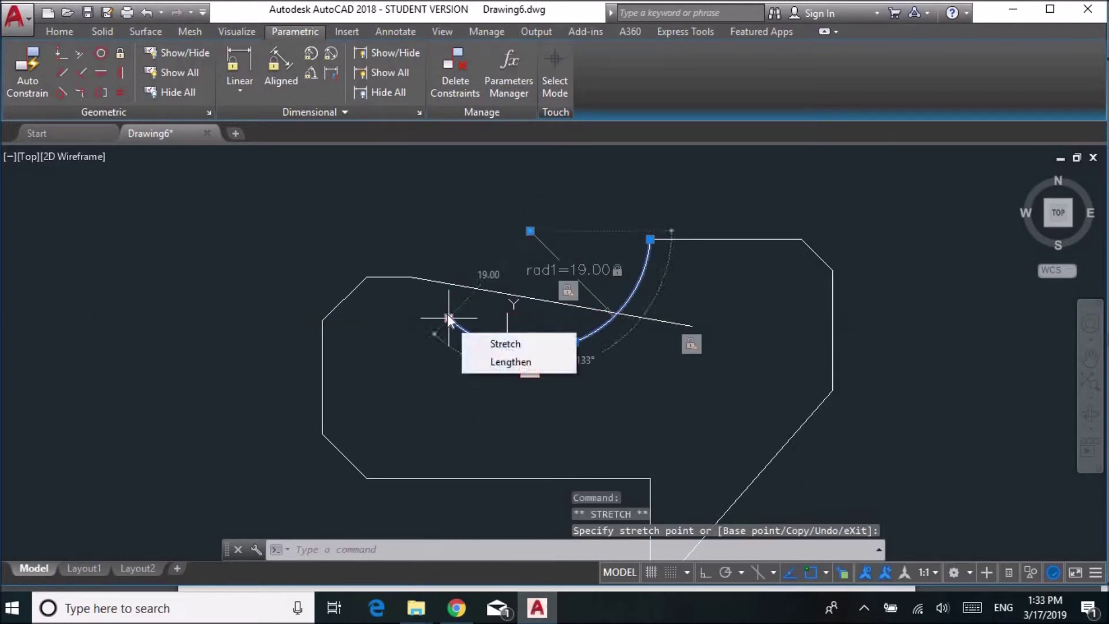
pyautogui.press('Escape')
pyautogui.press('Escape')
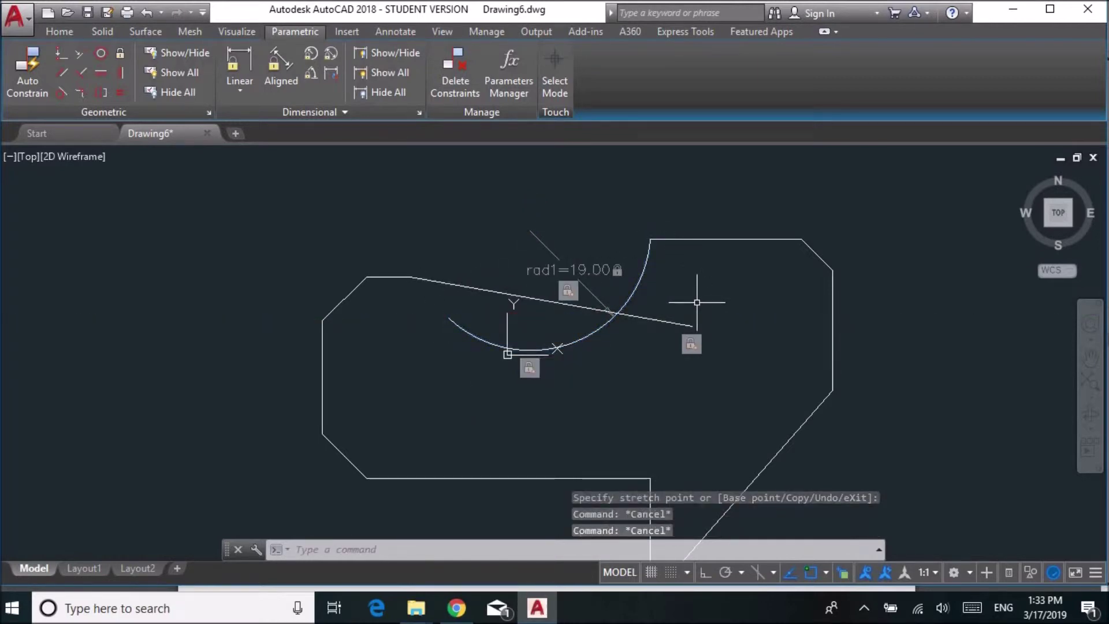
# Step: Apply a Tangent constraint between the R19 arc and the 10° sloping line
pyautogui.click(60, 88)
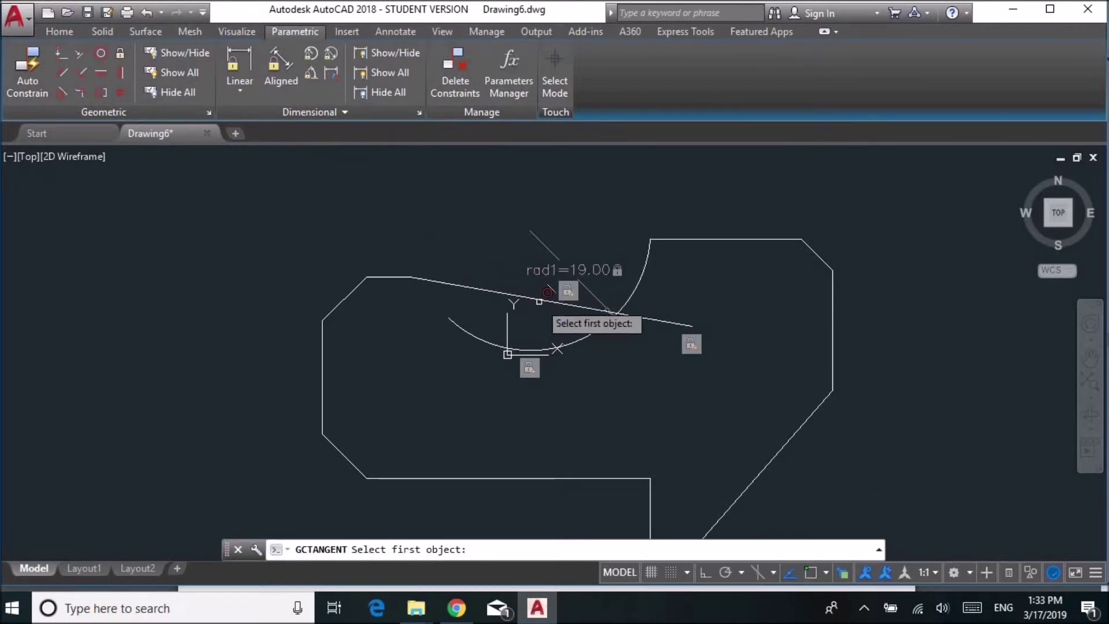
pyautogui.click(572, 342)
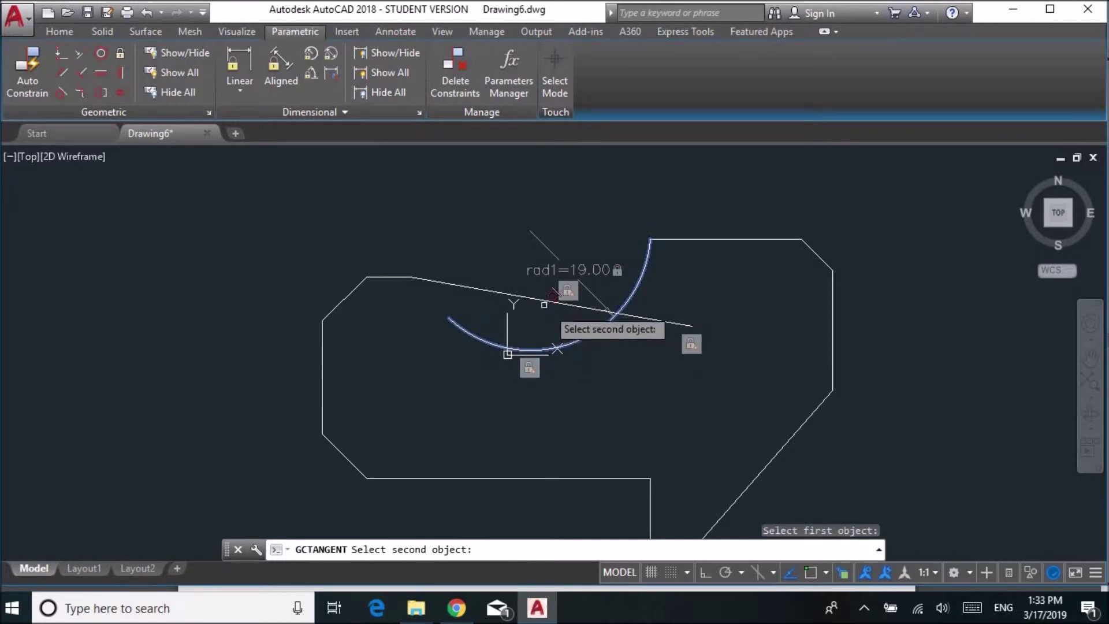
pyautogui.click(542, 299)
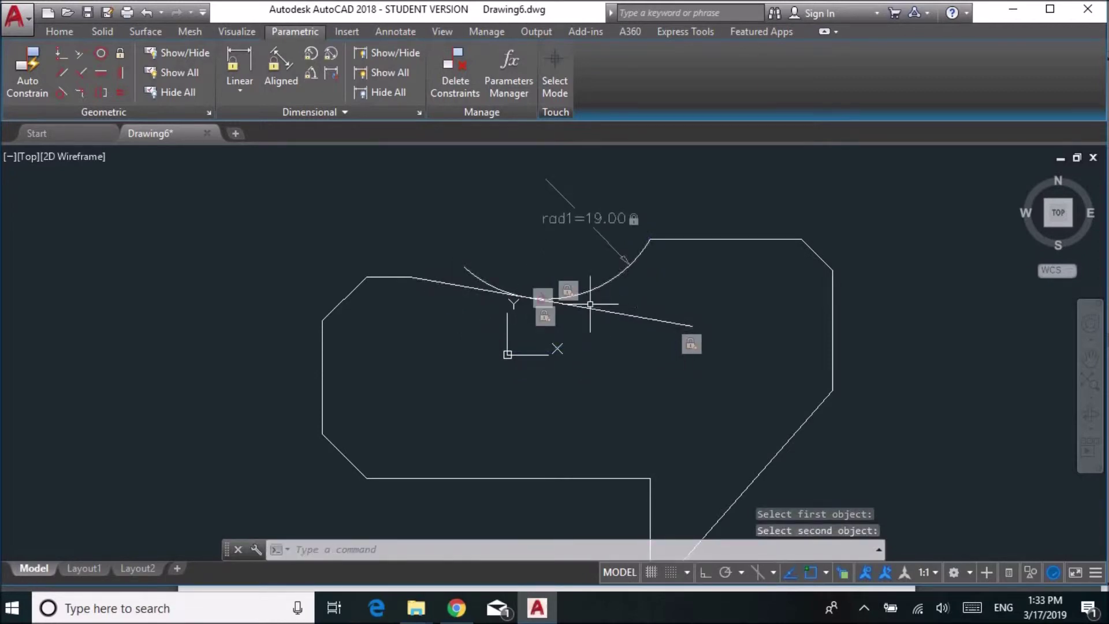
pyautogui.scroll(4, 496, 295)
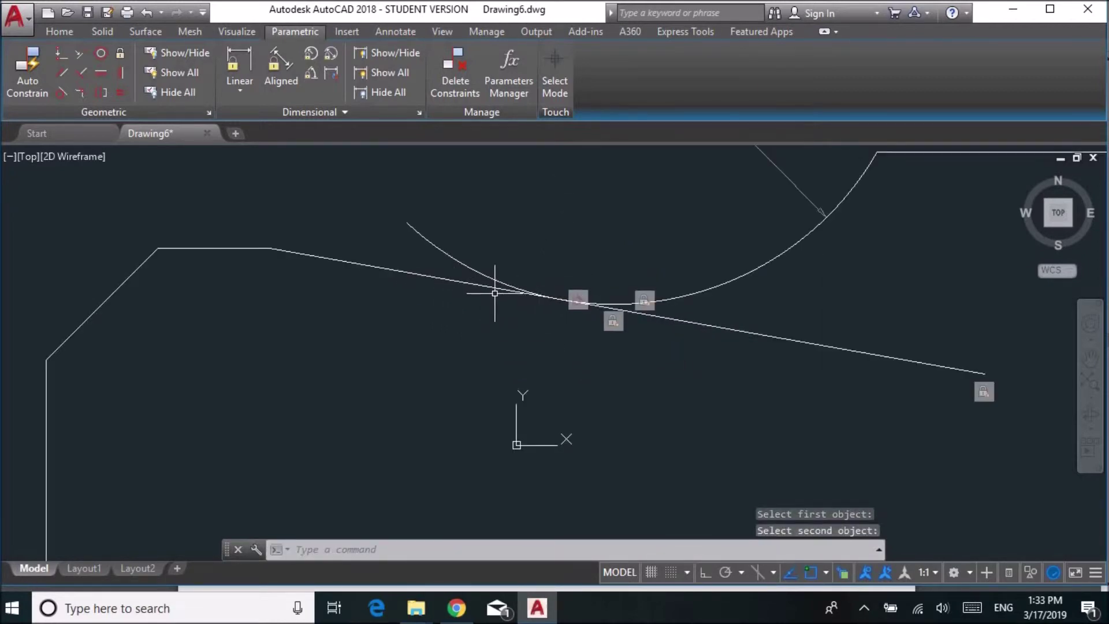
# Step: Trim the R19 arc's excess left of the tangent point and the 10° line's excess beyond it
pyautogui.press('Escape')
pyautogui.scroll(-2, 495, 293)
pyautogui.write('trt')
pyautogui.press('BackSpace')
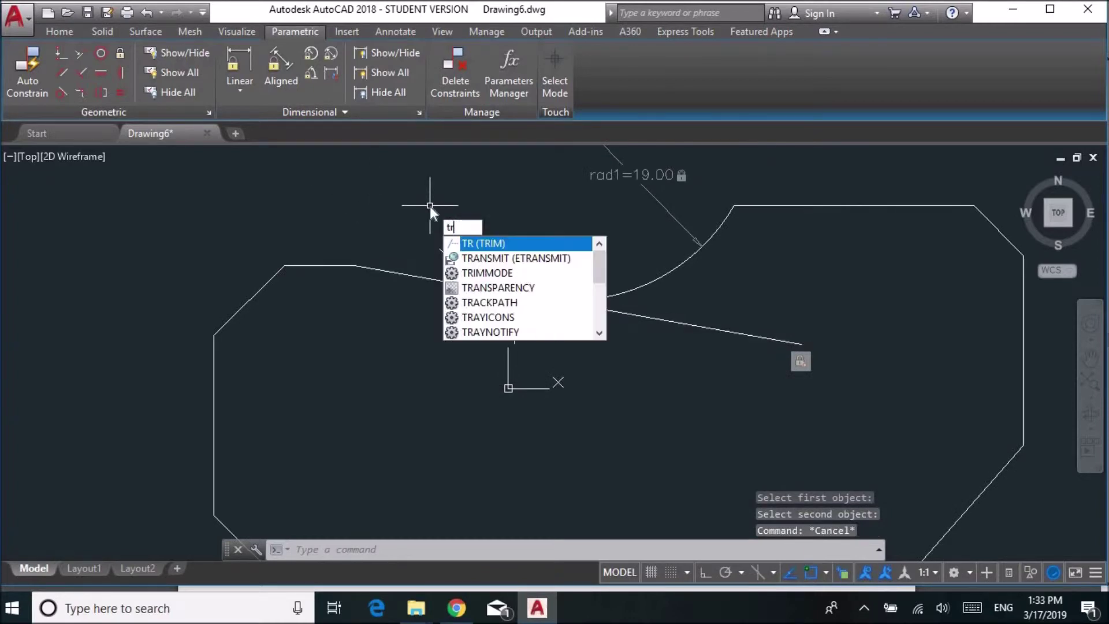
pyautogui.press('Return')
pyautogui.press('Return')
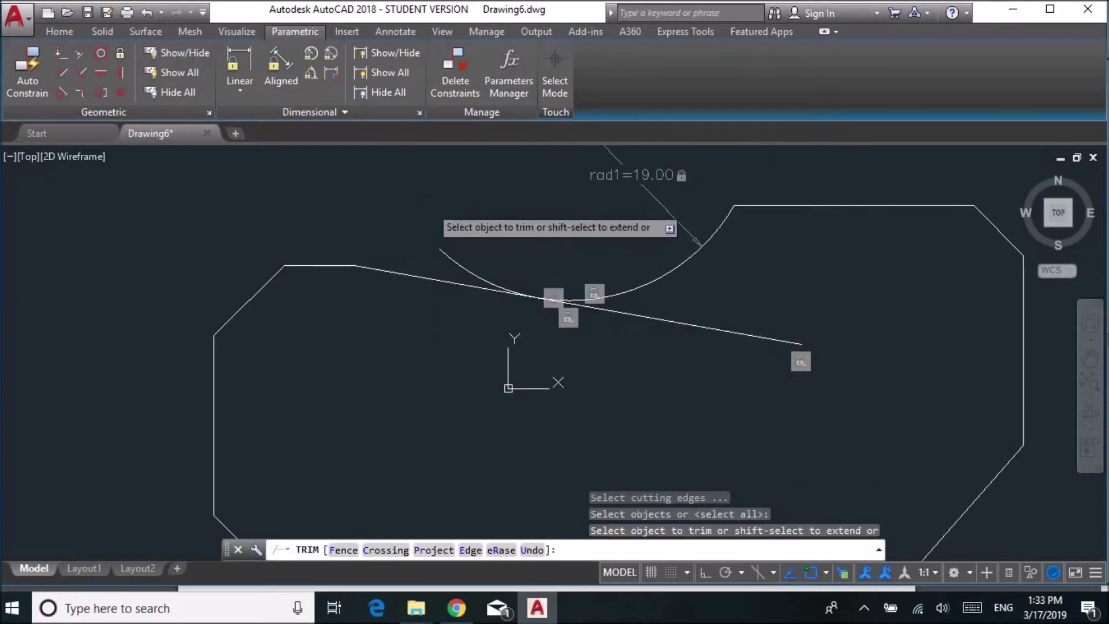
pyautogui.click(470, 270)
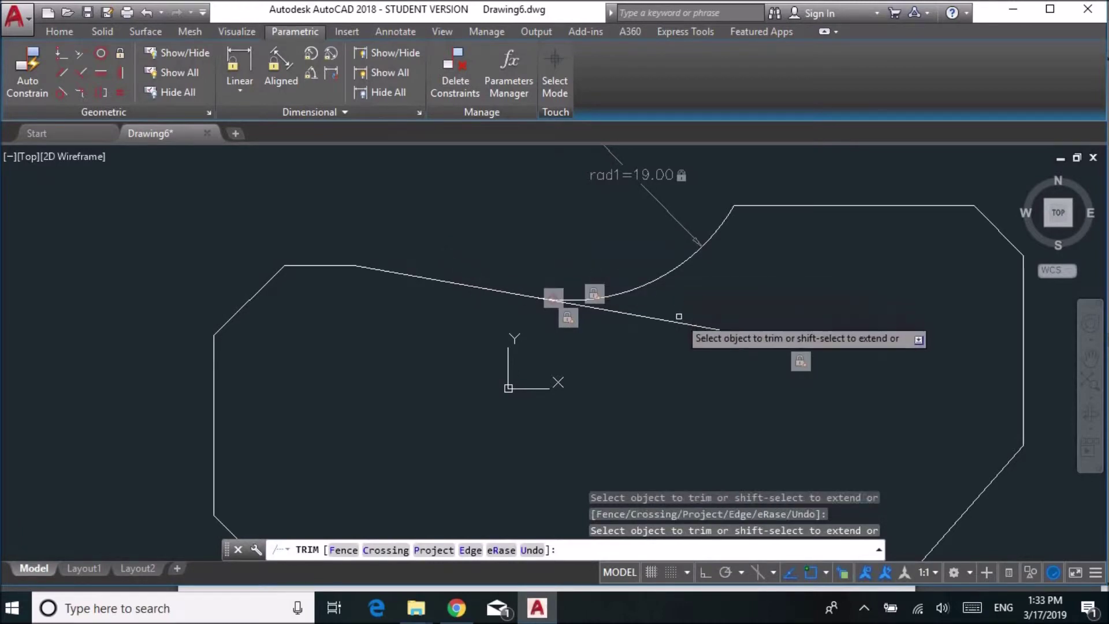
pyautogui.scroll(-4, 569, 302)
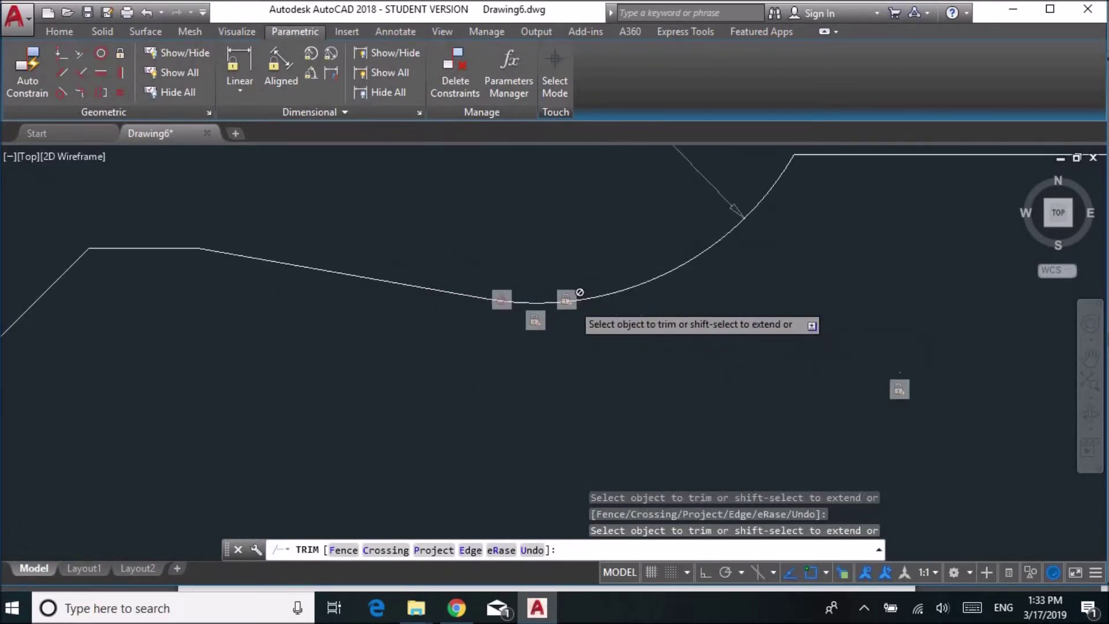
pyautogui.scroll(7, 569, 302)
pyautogui.scroll(-3, 572, 300)
pyautogui.press('Escape')
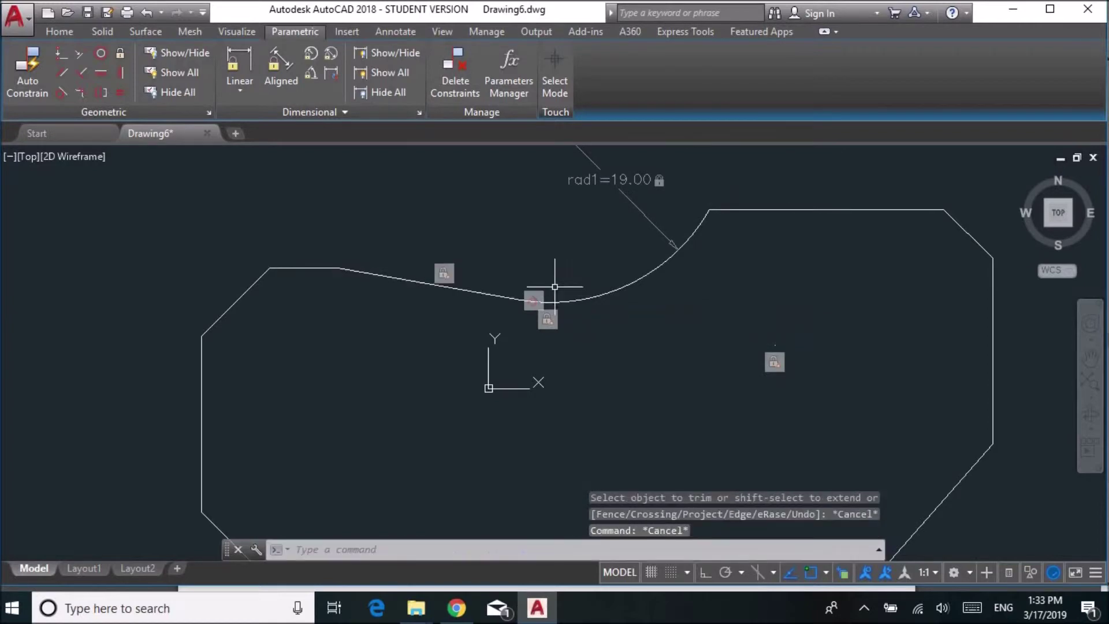
# Step: Clear the constraint markers along the 10° line and arc, and erase the tiny leftover stub at the line's former right end
pyautogui.scroll(2, 465, 276)
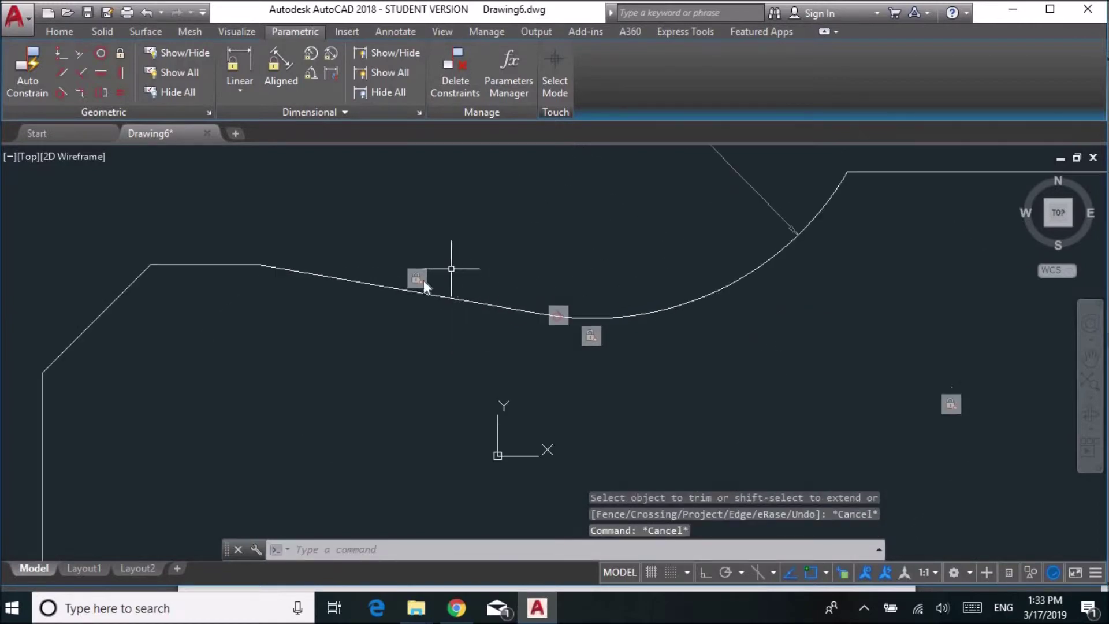
pyautogui.click(424, 290)
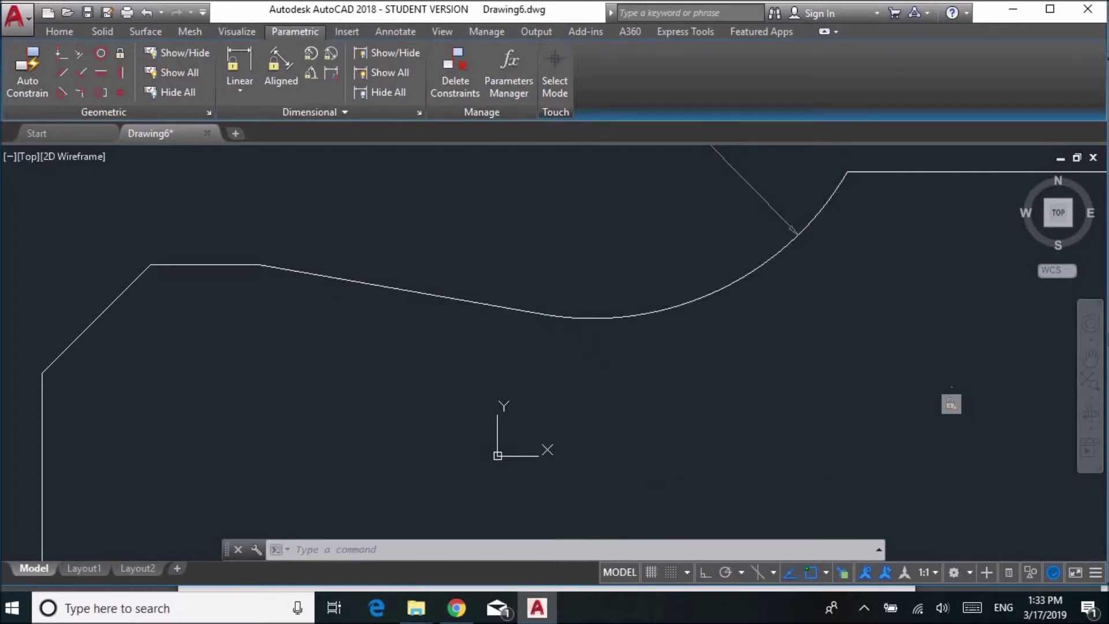
pyautogui.scroll(2, 611, 321)
pyautogui.scroll(-8, 612, 318)
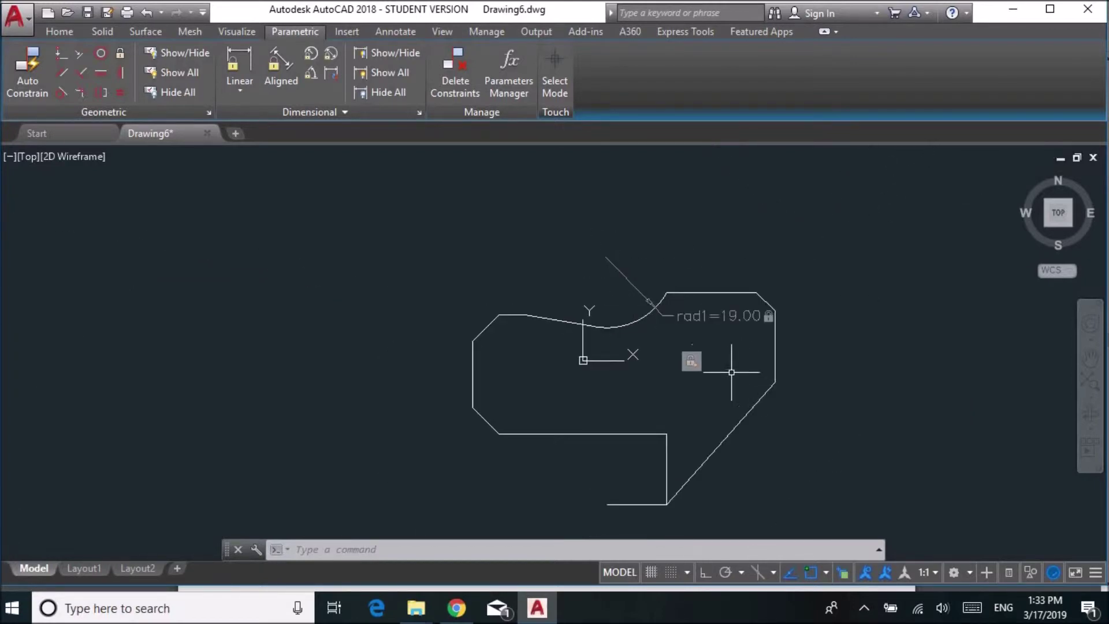
pyautogui.scroll(-5, 701, 352)
pyautogui.scroll(10, 687, 347)
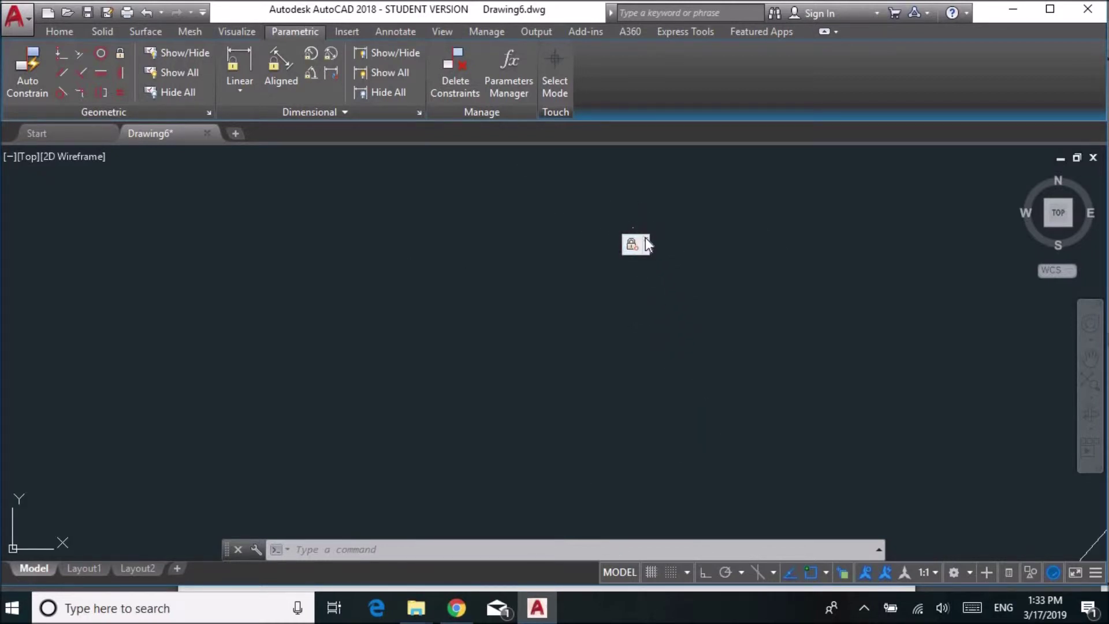
pyautogui.click(633, 223)
pyautogui.click(633, 228)
pyautogui.press('Delete')
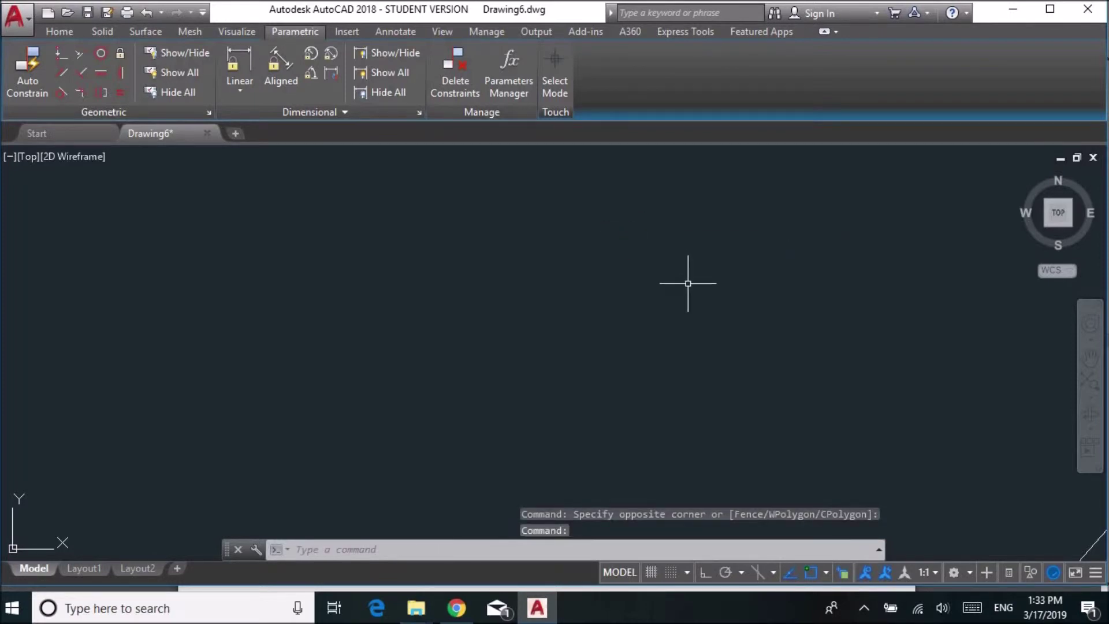
pyautogui.scroll(-5, 687, 284)
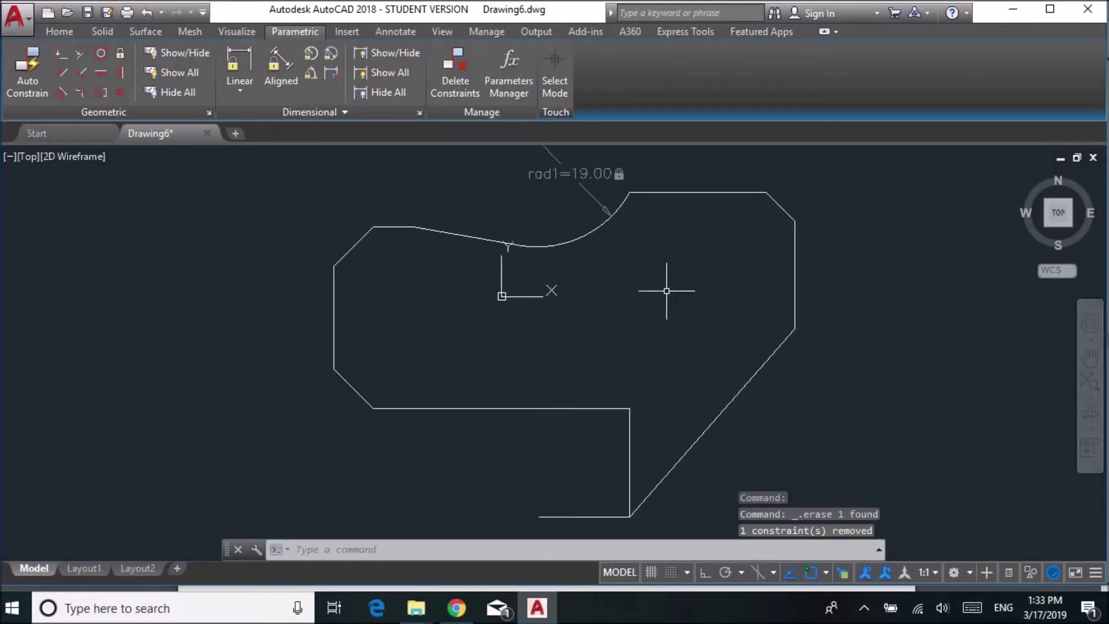
# Step: Delete the vertical line joining the lower horizontal edge to the short bottom line
pyautogui.scroll(-3, 670, 293)
pyautogui.scroll(4, 661, 376)
pyautogui.scroll(-2, 658, 378)
pyautogui.click(628, 394)
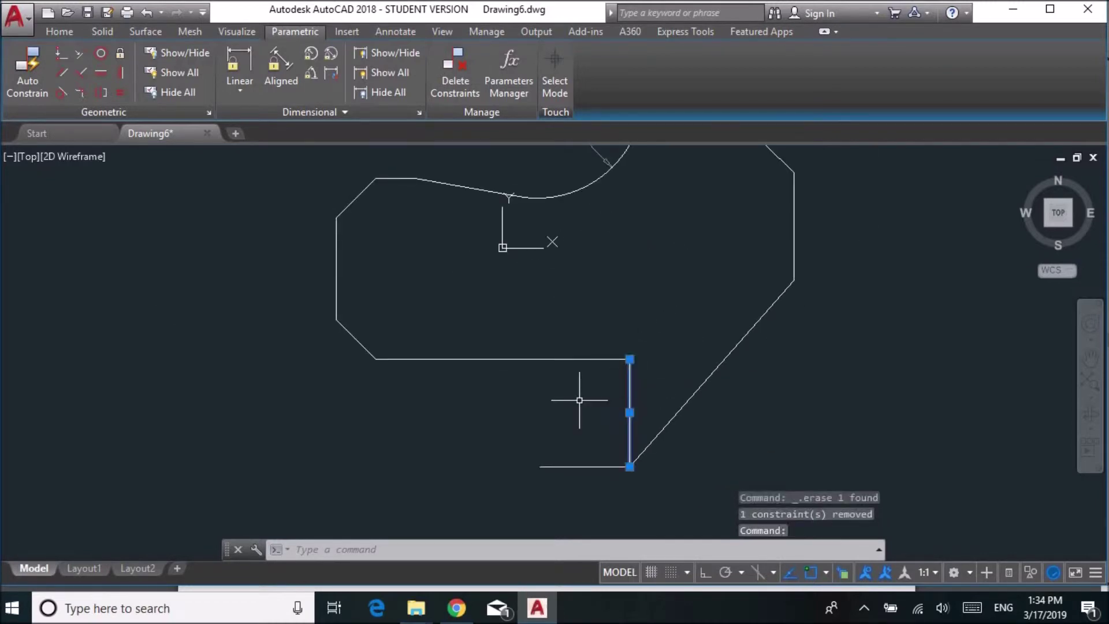
pyautogui.press('Delete')
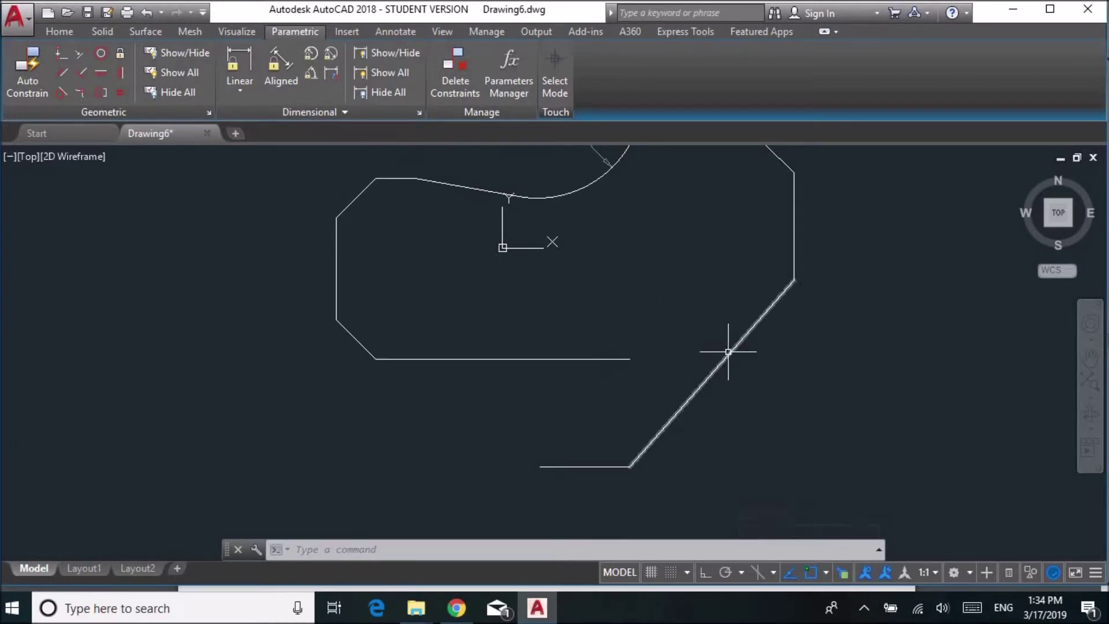
# Step: Extend the lower horizontal edge rightward to meet the long sloping line
pyautogui.click(68, 30)
pyautogui.click(442, 57)
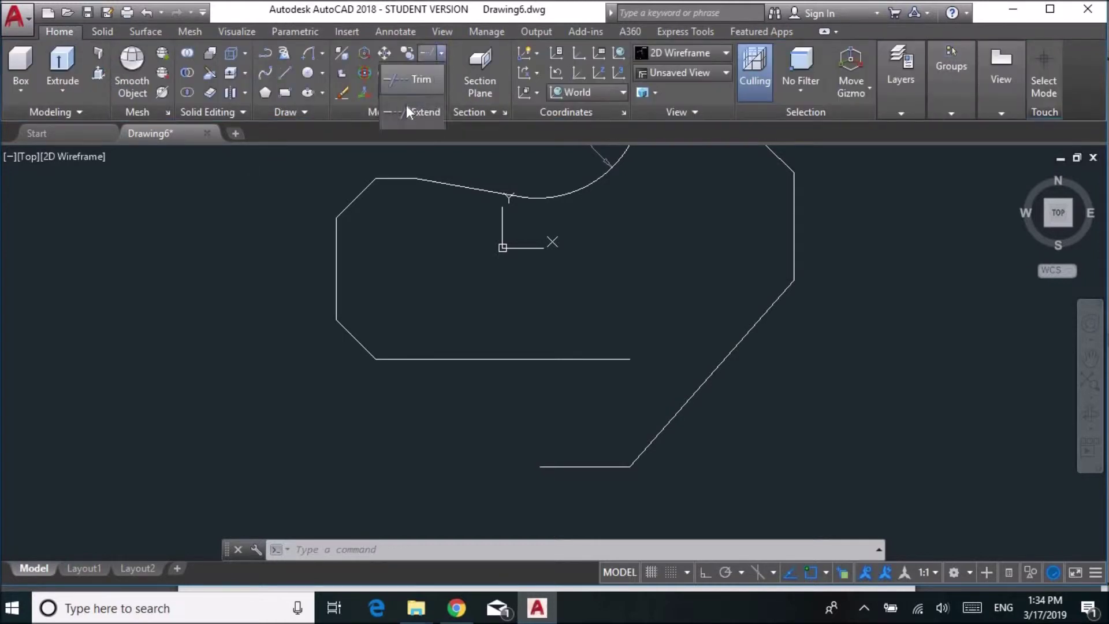
pyautogui.click(398, 118)
pyautogui.press('Return')
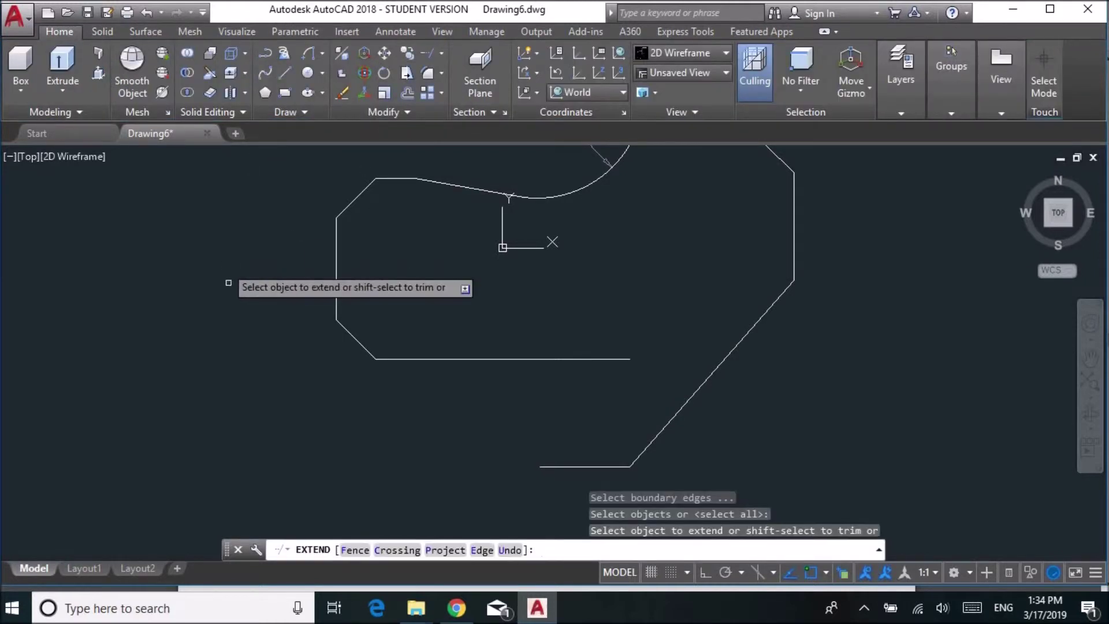
pyautogui.click(574, 359)
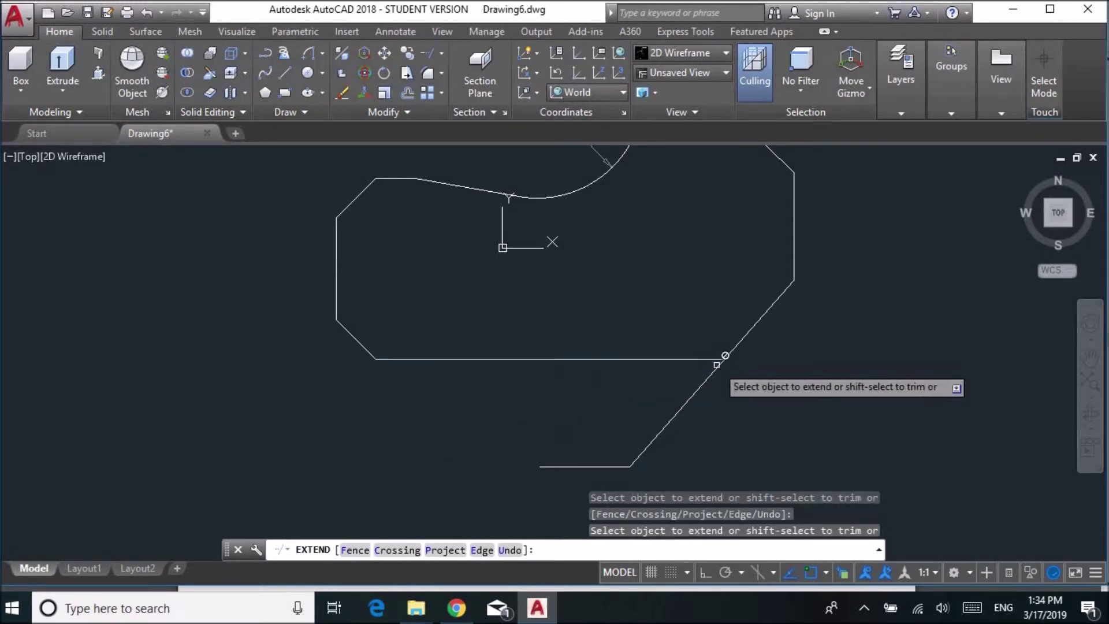
pyautogui.press('Escape')
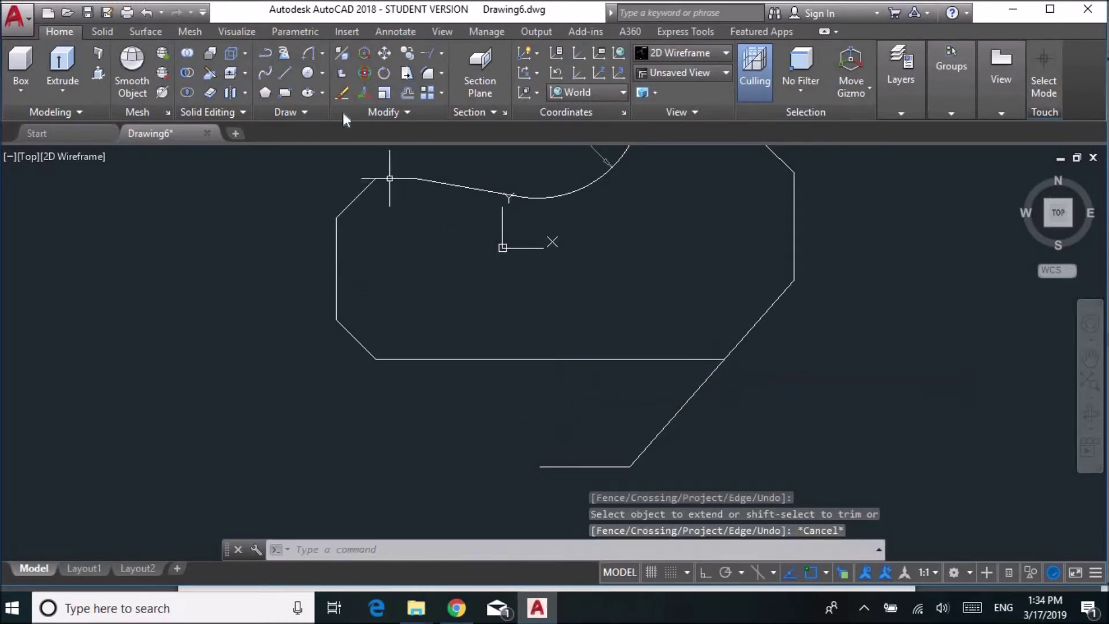
# Step: Check the R29 arc in the exam PDF and draw a circle of radius 29 centred where the extended horizontal edge meets the sloping line
pyautogui.click(326, 73)
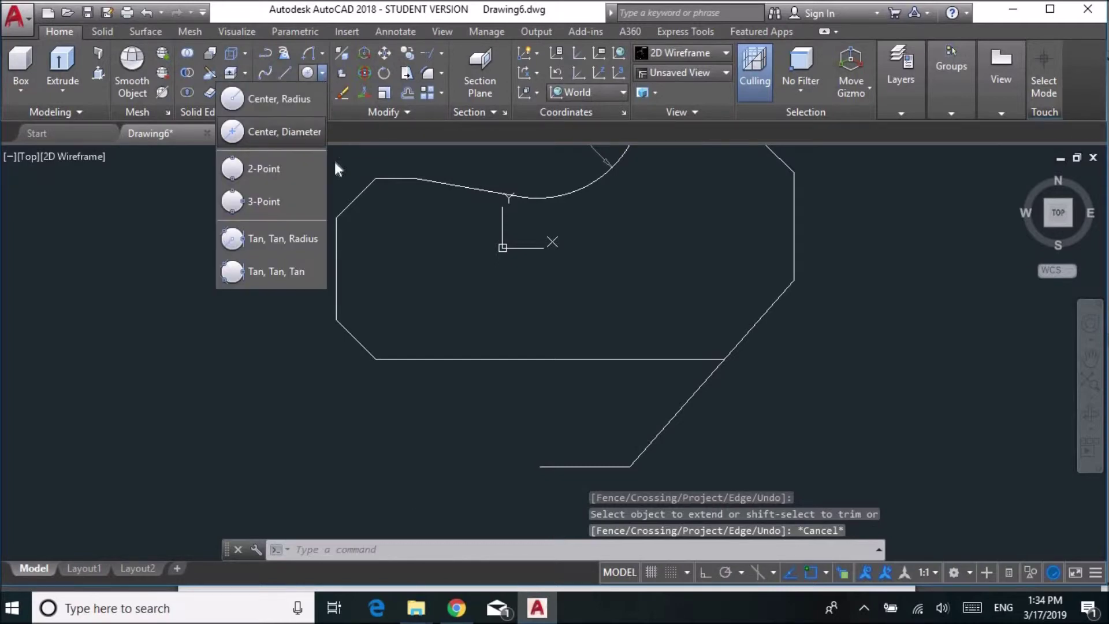
pyautogui.moveTo(456, 608)
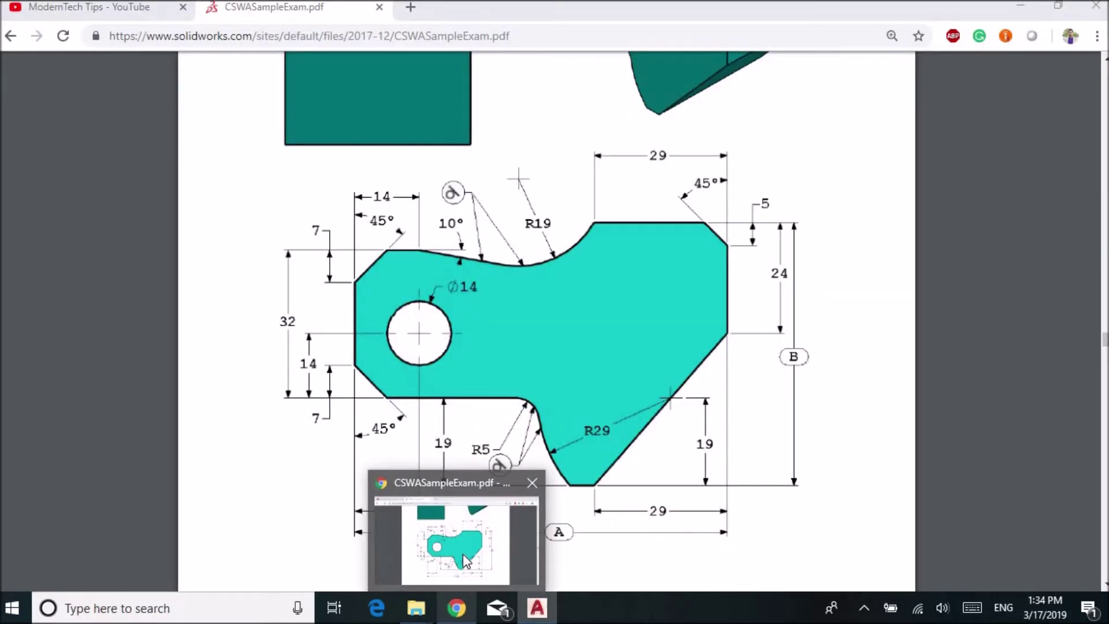
pyautogui.click(467, 563)
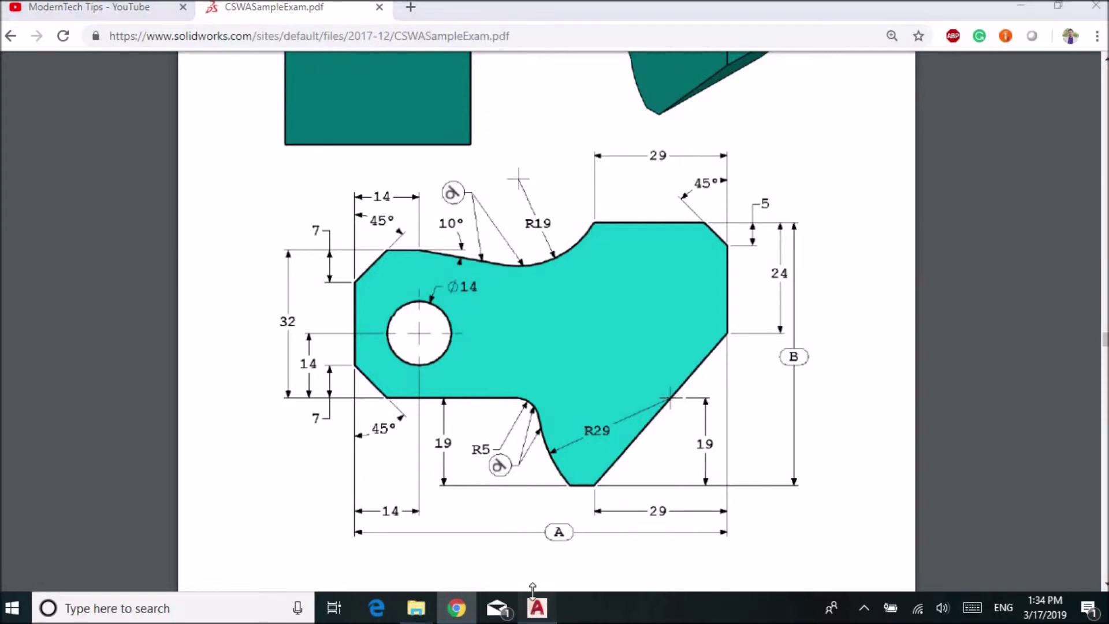
pyautogui.click(536, 608)
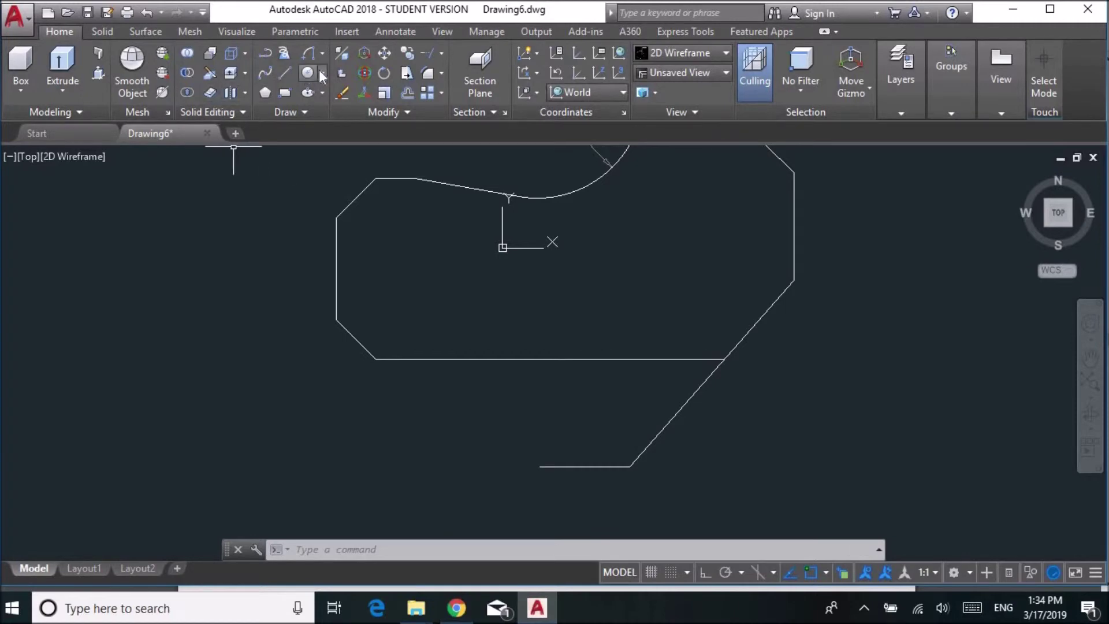
pyautogui.click(322, 72)
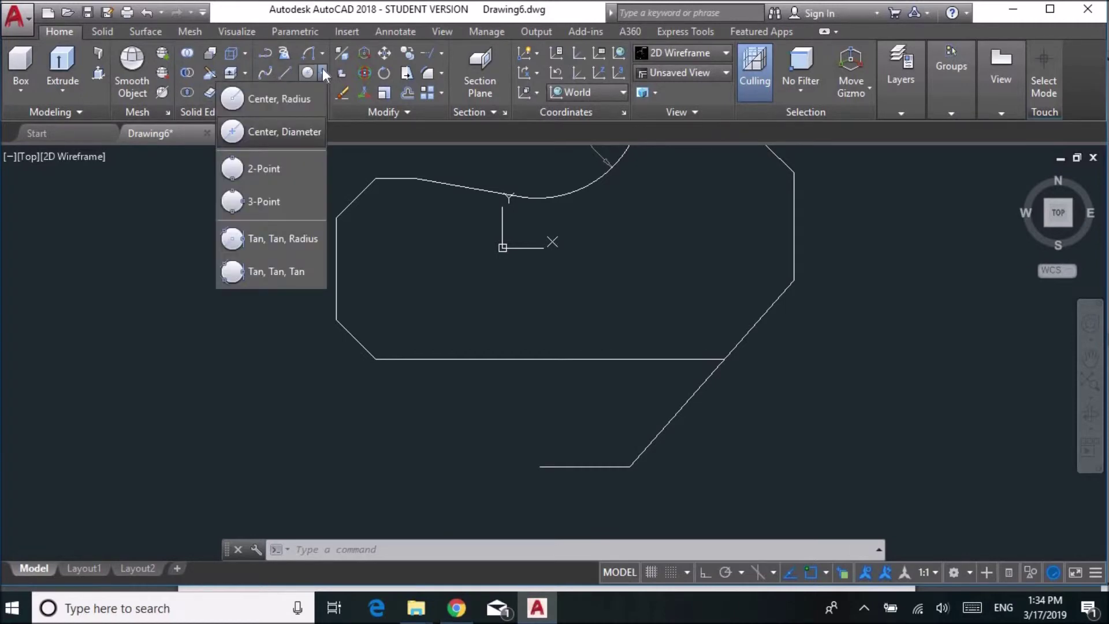
pyautogui.click(256, 98)
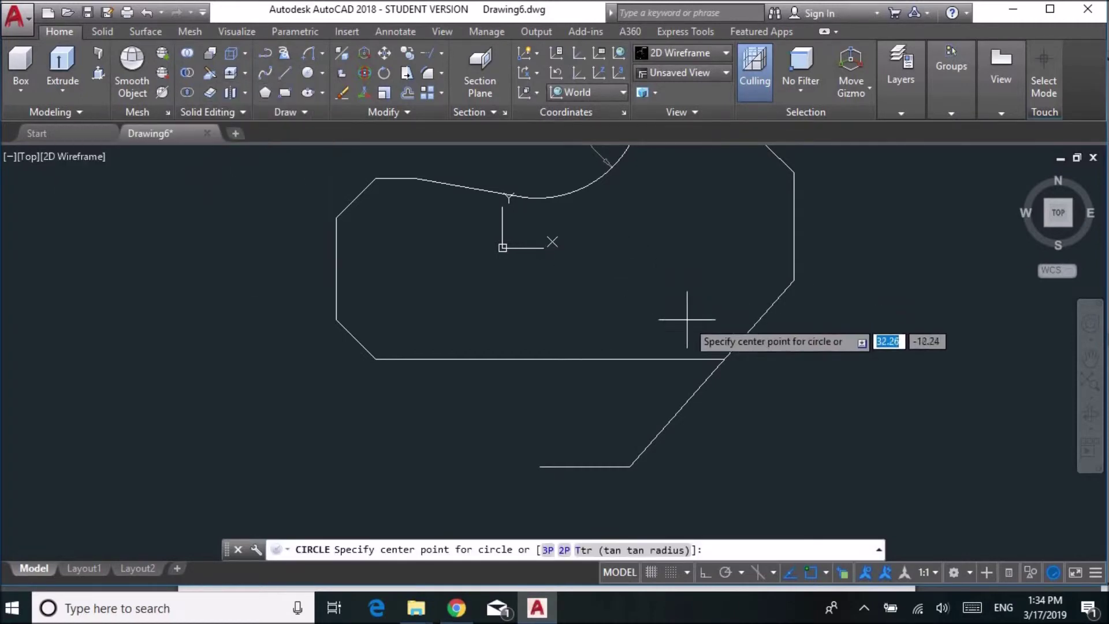
pyautogui.click(723, 358)
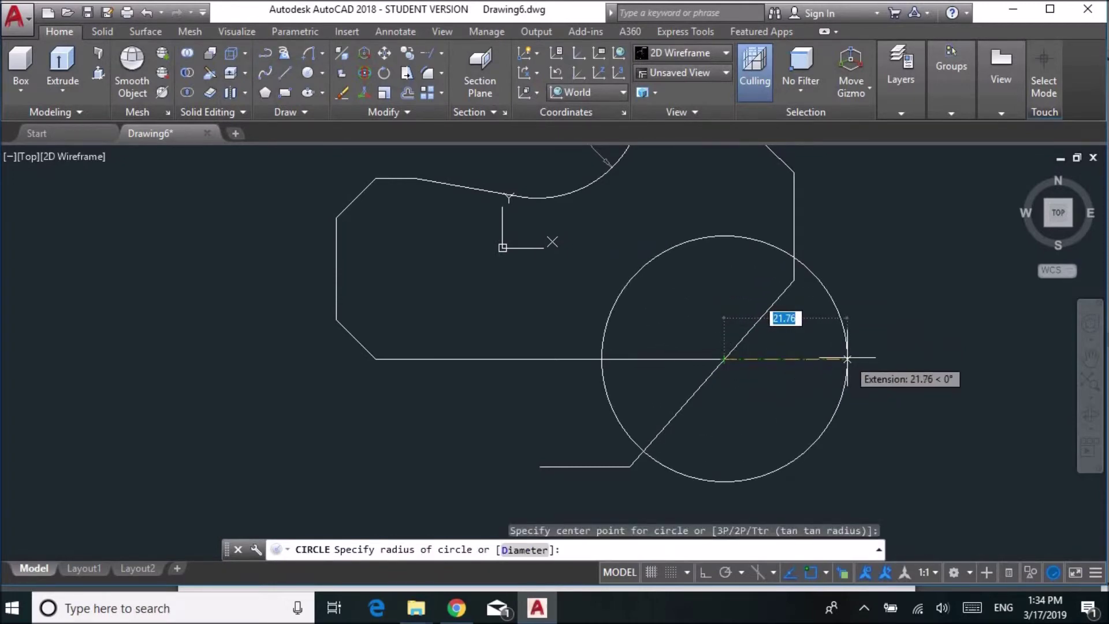
pyautogui.write('29')
pyautogui.press('Return')
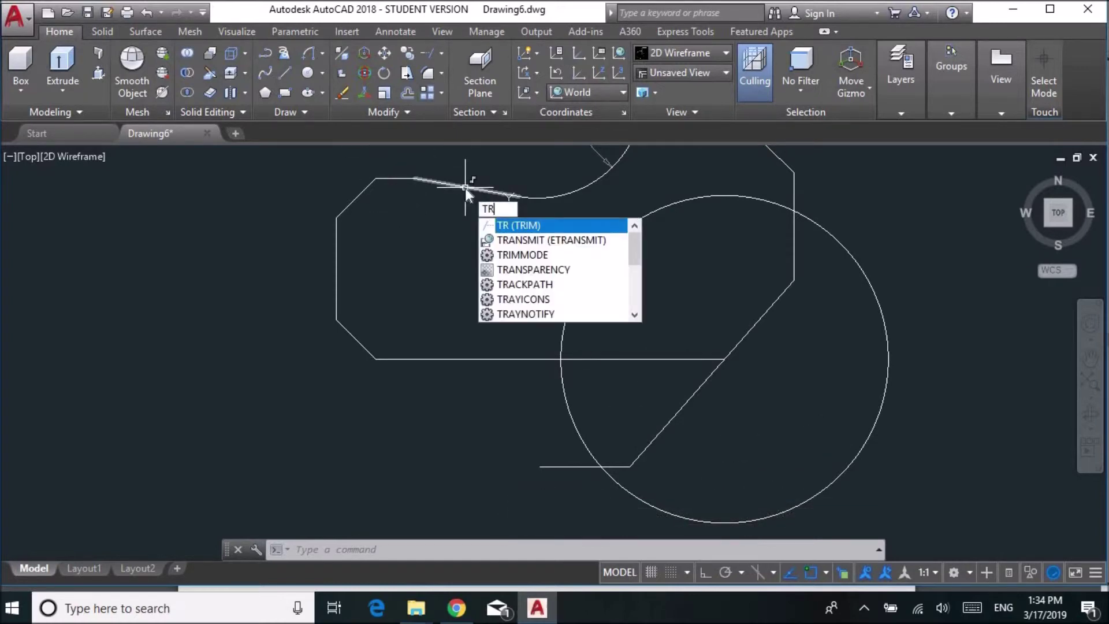
# Step: Trim the radius 29 circle, keeping only its lower left arc between the lower horizontal edge and the short bottom line
pyautogui.press('Return')
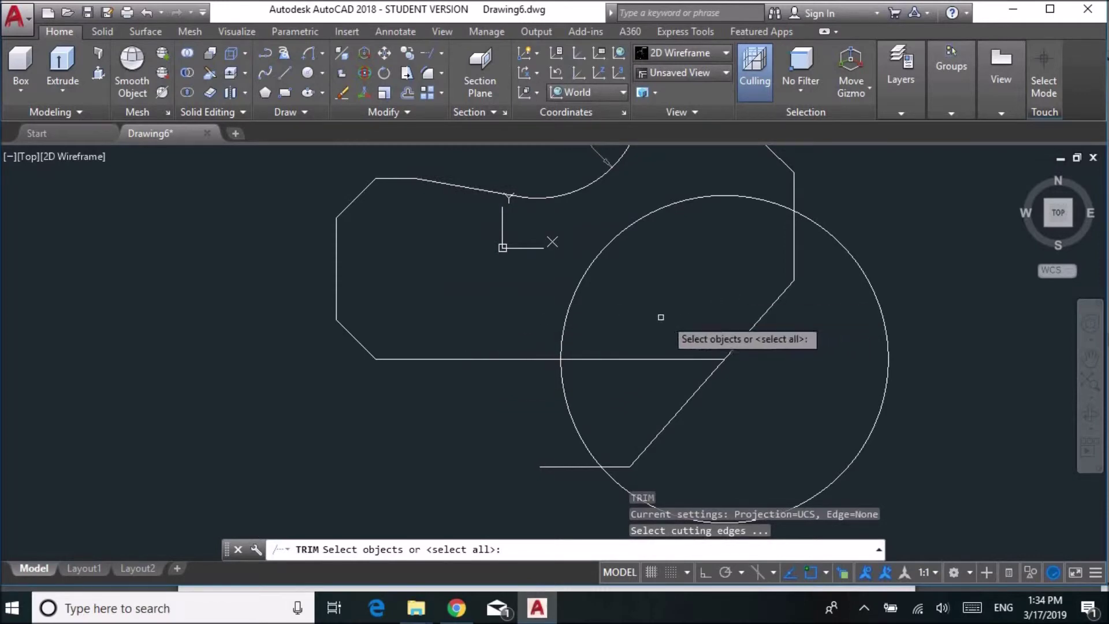
pyautogui.click(593, 358)
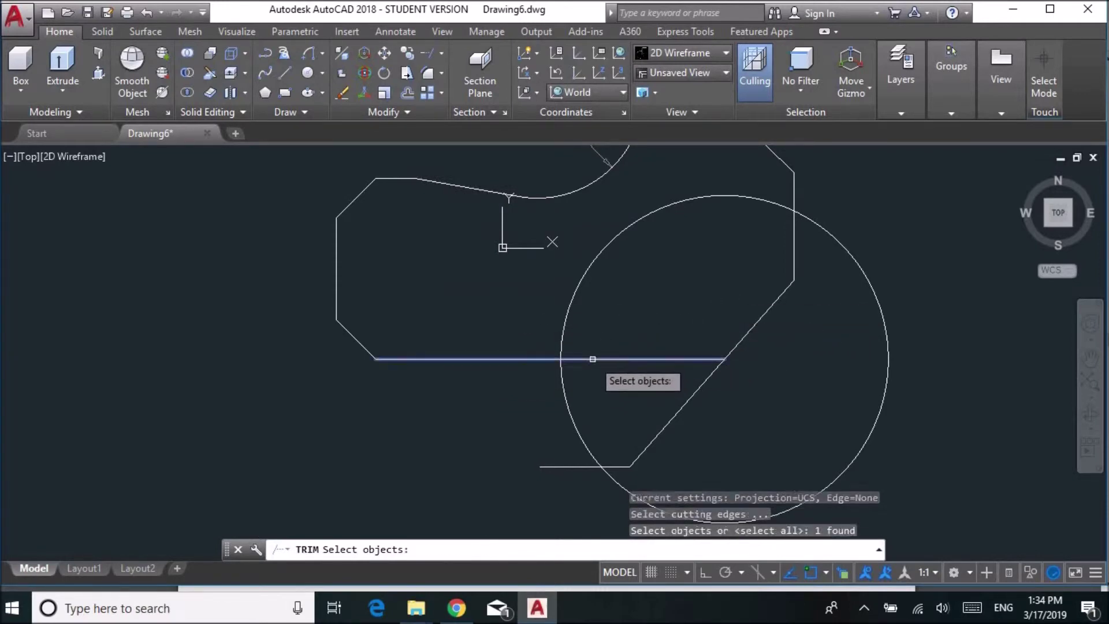
pyautogui.click(585, 448)
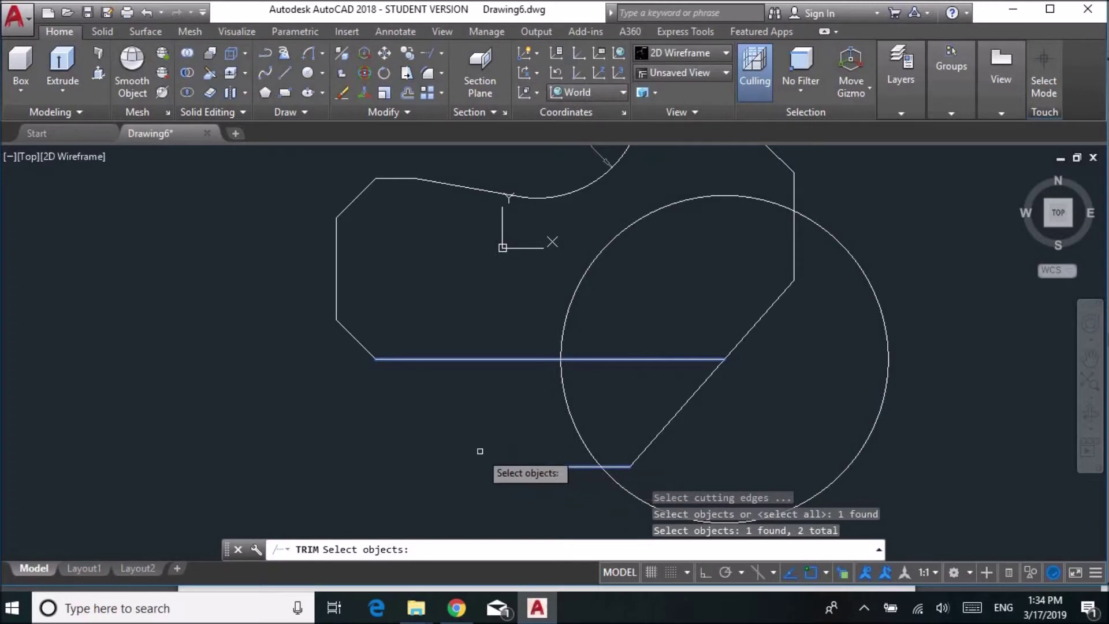
pyautogui.press('Return')
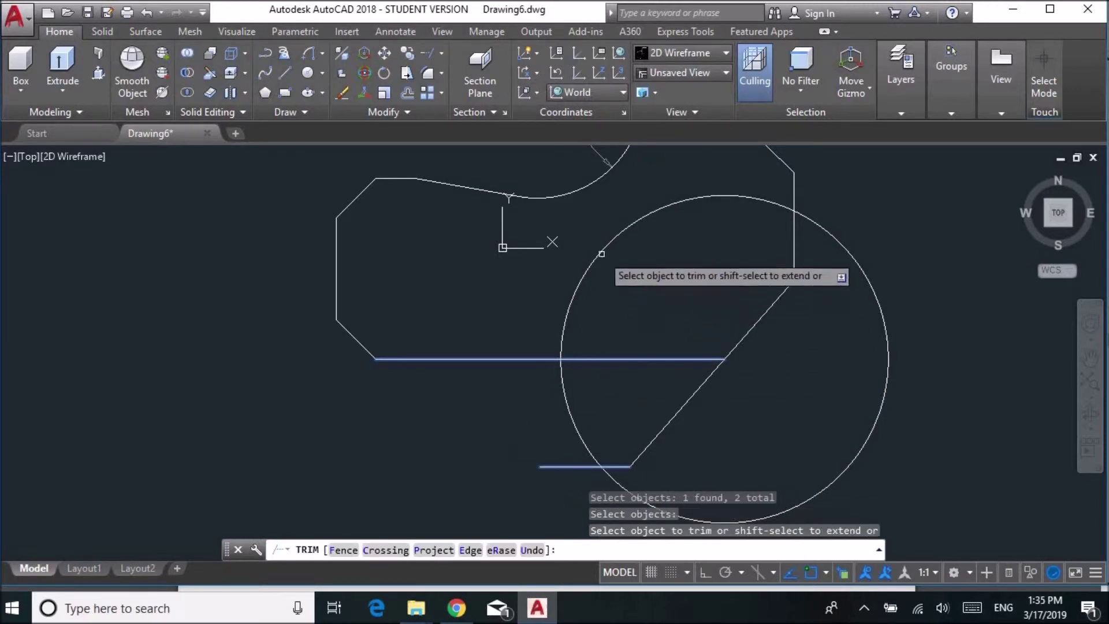
pyautogui.click(615, 241)
pyautogui.press('Escape')
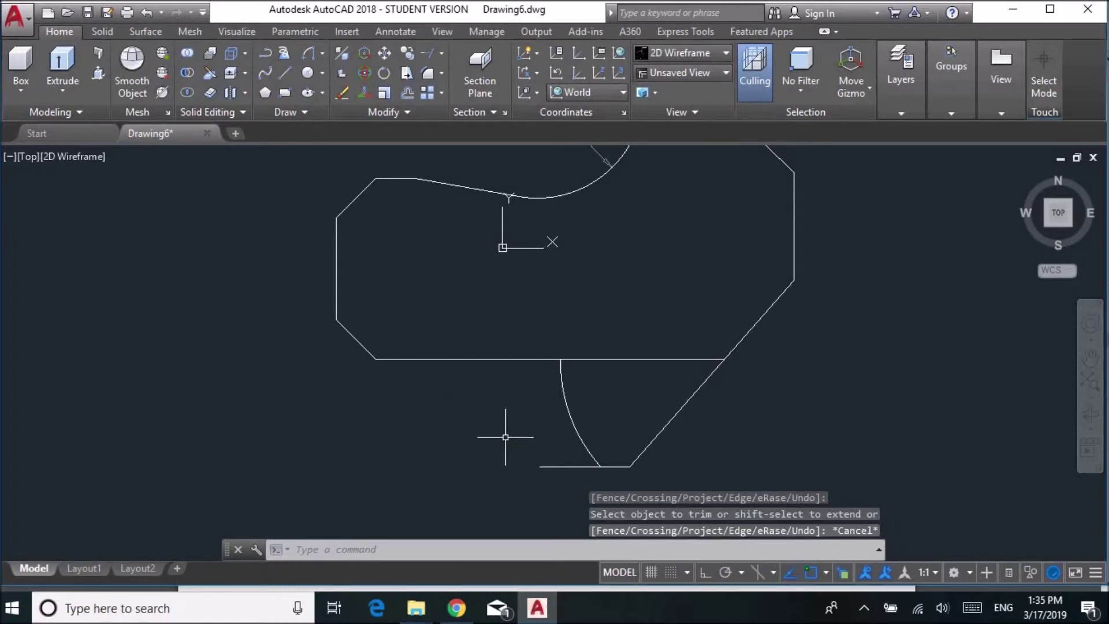
# Step: Trim the short bottom line's excess outside the R29 arc and the lower horizontal edge's portion inside the profile
pyautogui.write('tr')
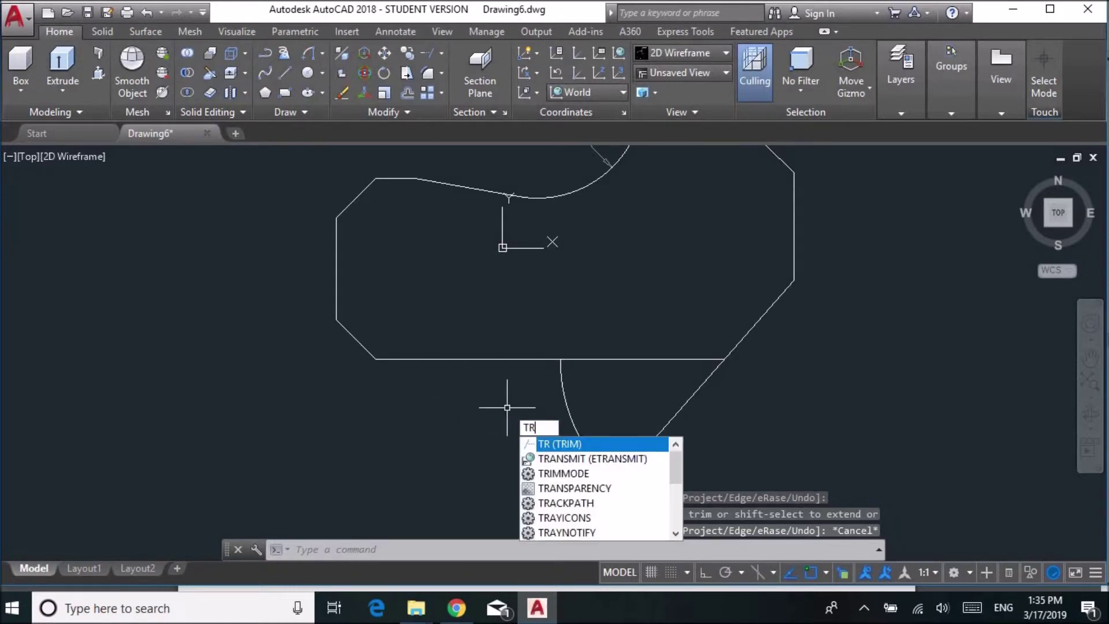
pyautogui.press('Return')
pyautogui.press('Return')
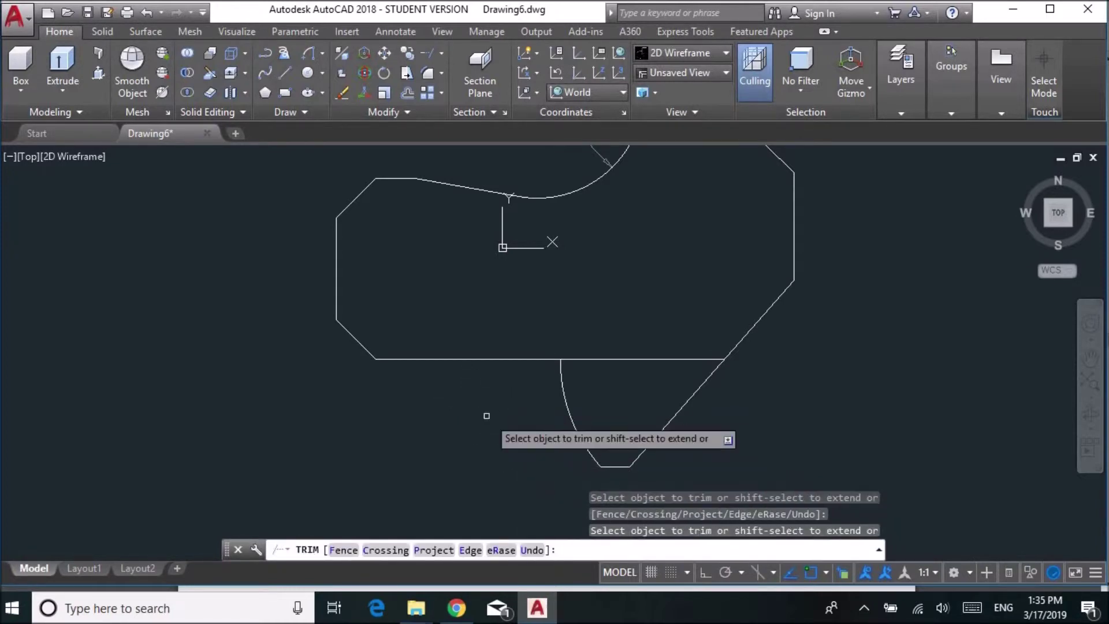
pyautogui.click(632, 358)
pyautogui.press('Escape')
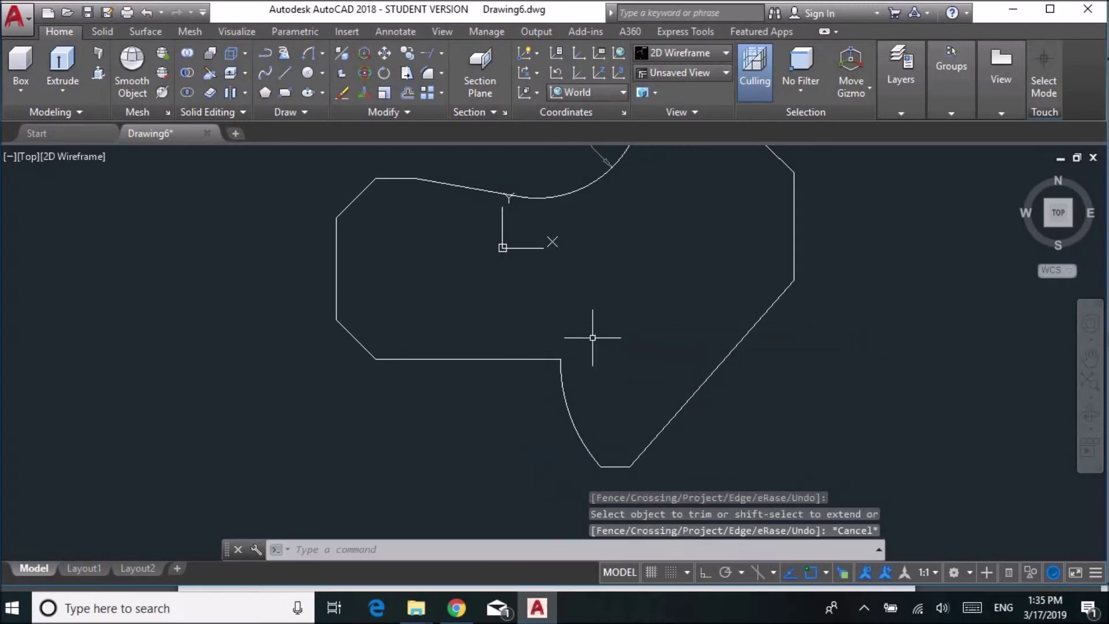
# Step: Fillet the corner between the lower horizontal edge and the R29 arc with a radius of 5
pyautogui.moveTo(583, 349)
pyautogui.mouseDown(button='middle')
pyautogui.moveTo(591, 379)
pyautogui.moveTo(574, 393)
pyautogui.mouseUp(button='middle')
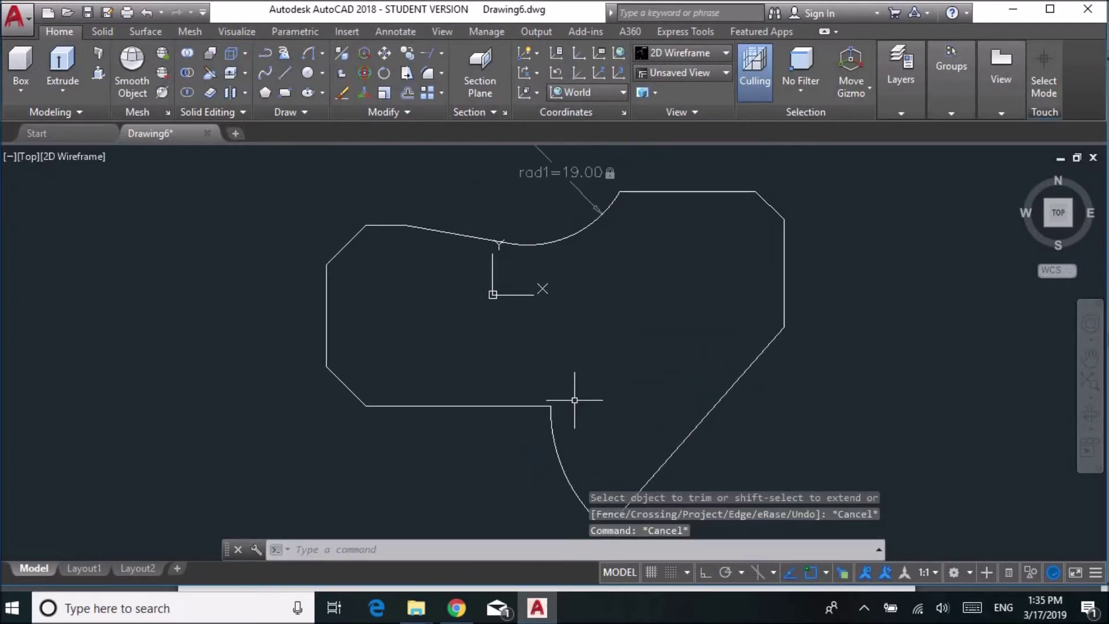
pyautogui.click(441, 76)
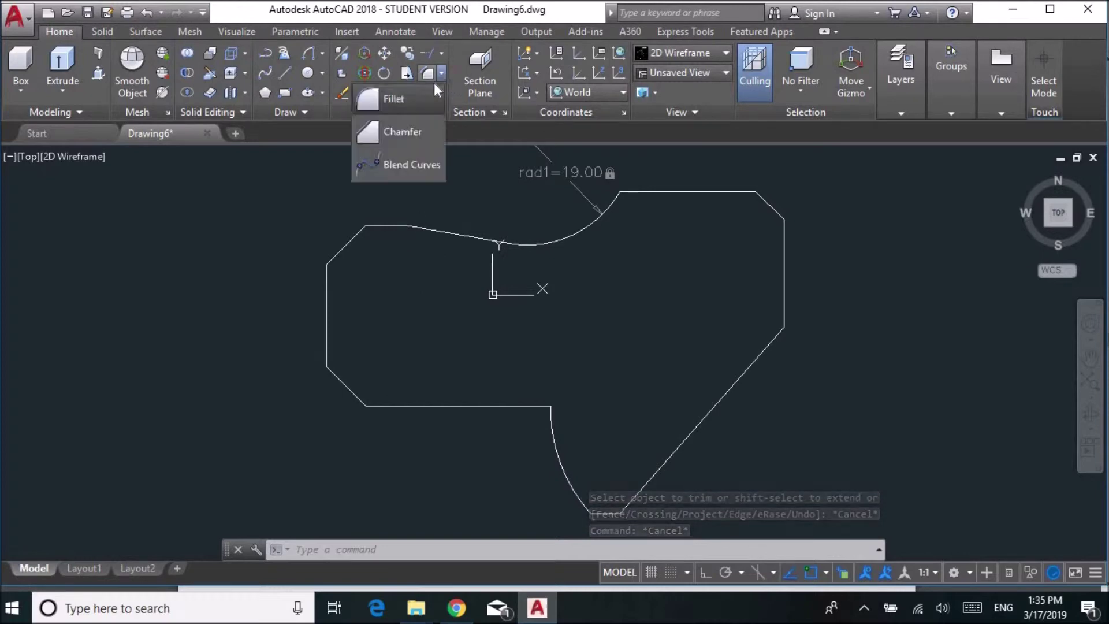
pyautogui.click(402, 99)
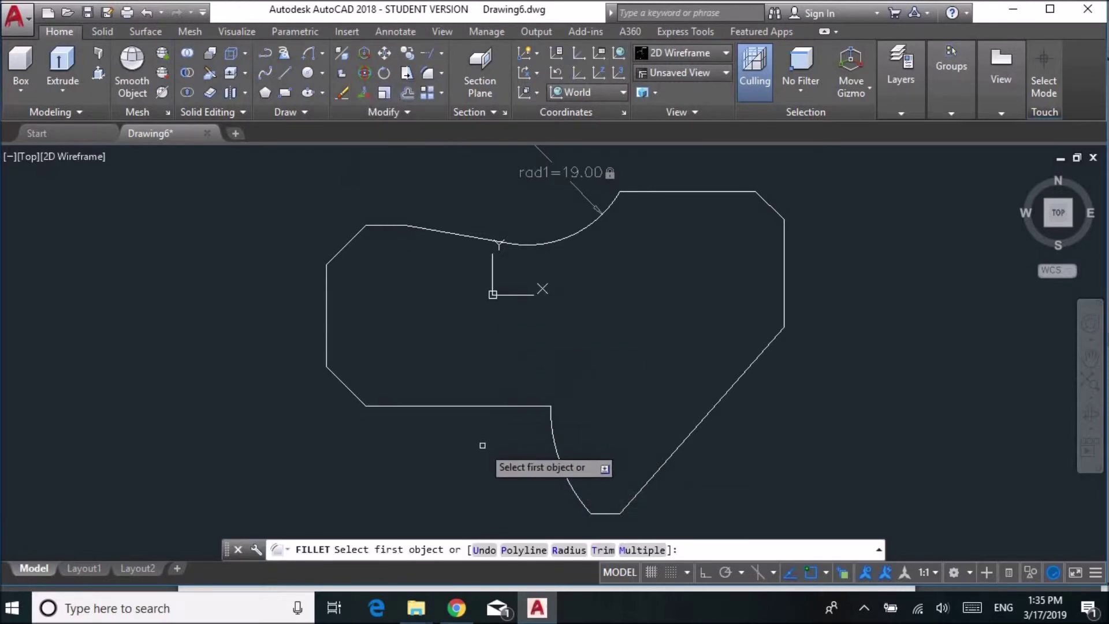
pyautogui.write('r')
pyautogui.press('Return')
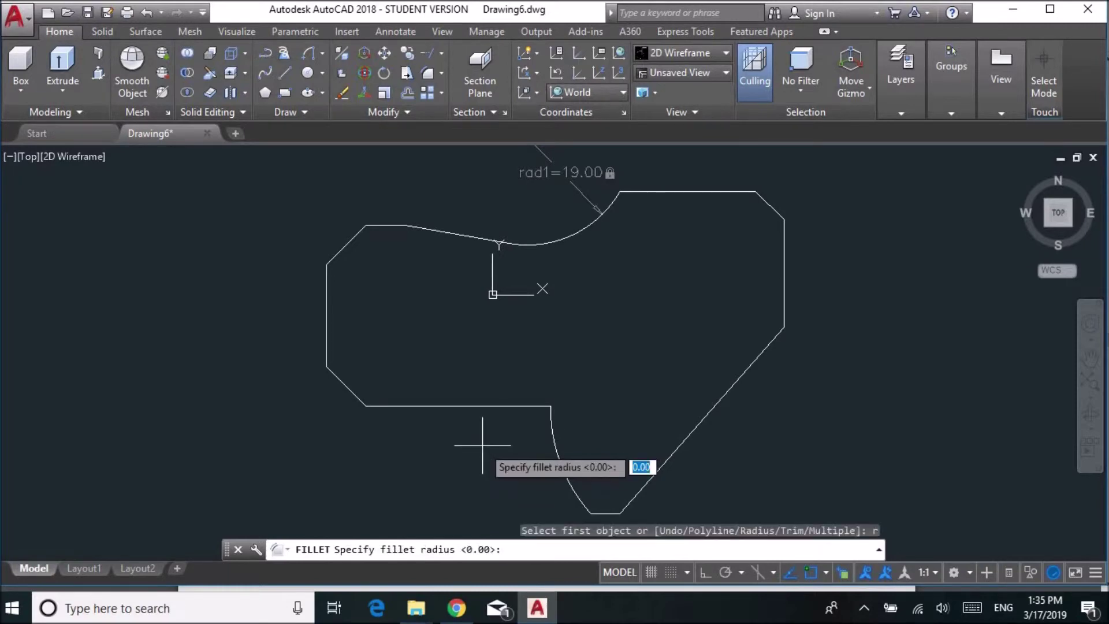
pyautogui.write('5')
pyautogui.press('Return')
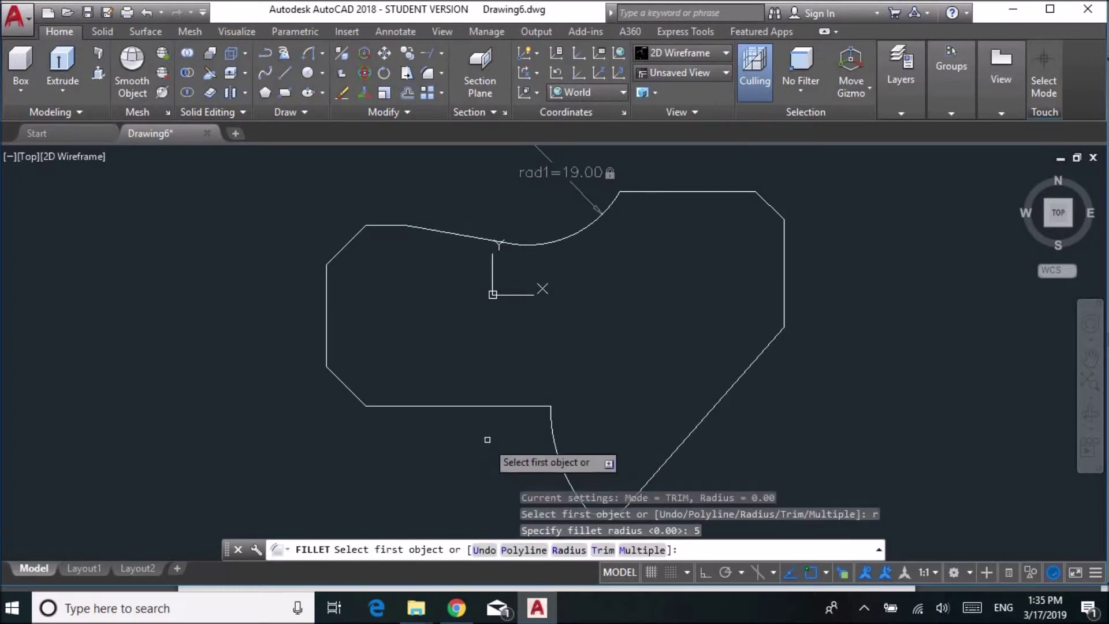
pyautogui.click(519, 407)
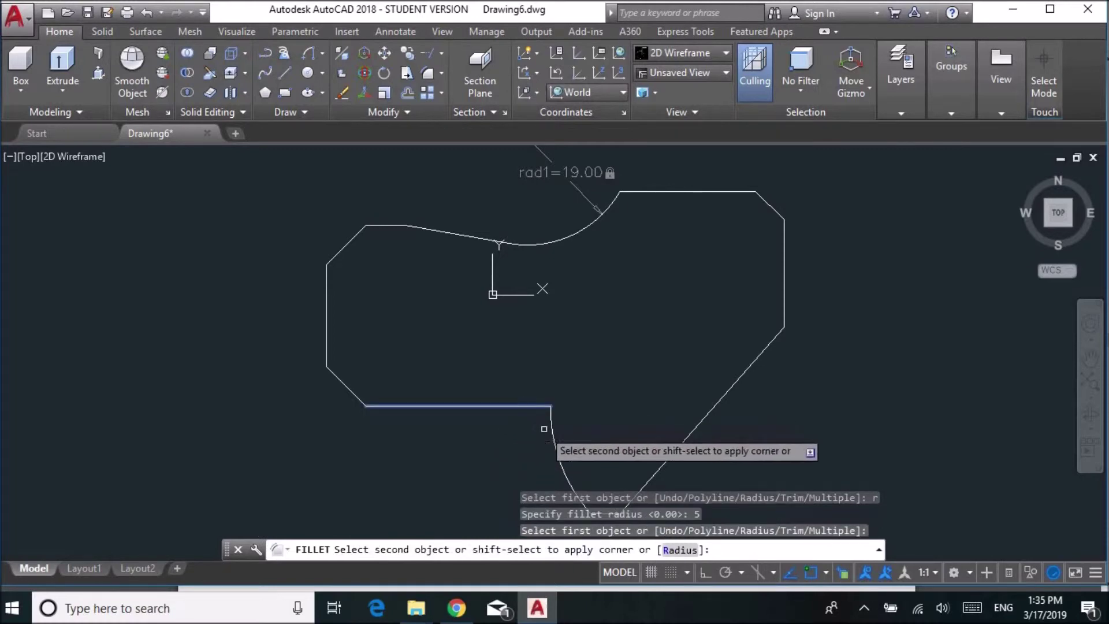
pyautogui.click(551, 426)
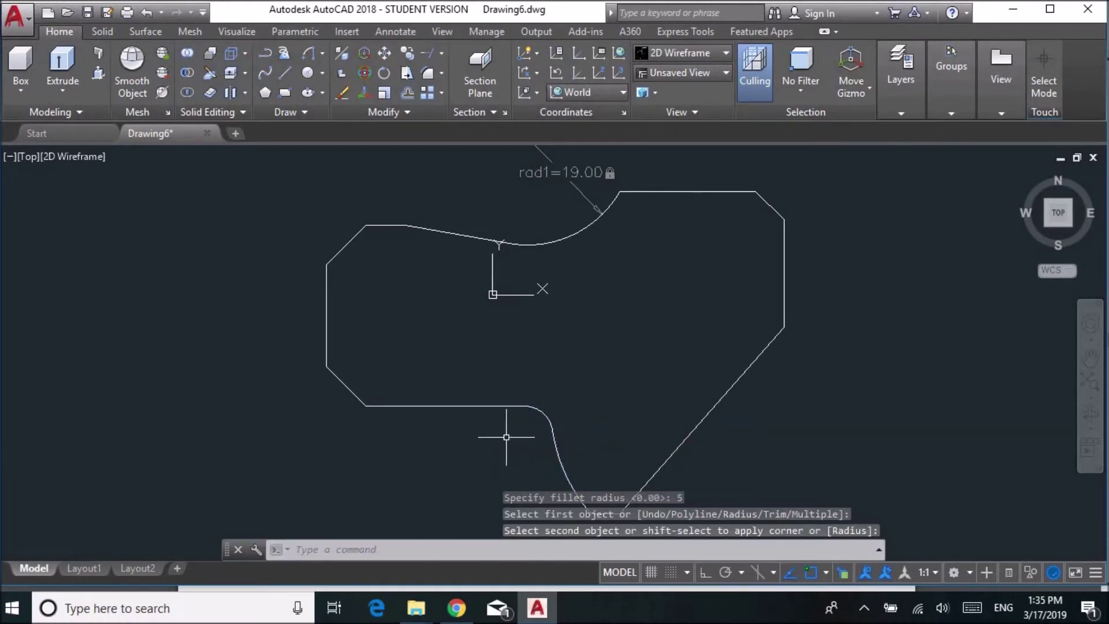
# Step: Compare the filleted outline with the dimensioned view in the exam PDF and inspect the fillet area up close
pyautogui.scroll(-2, 503, 428)
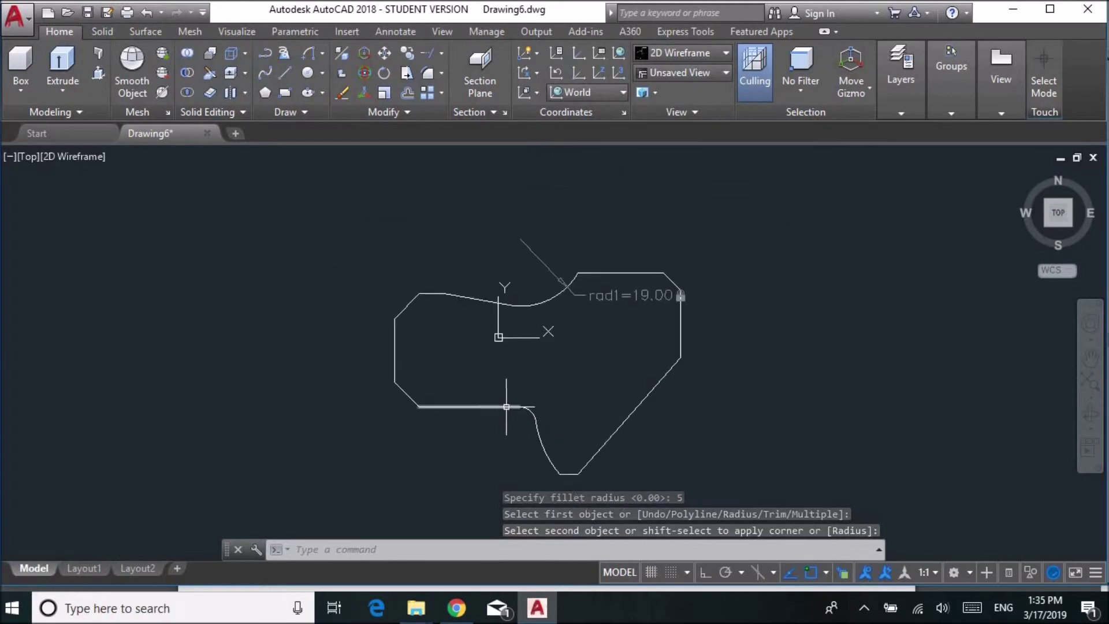
pyautogui.click(465, 608)
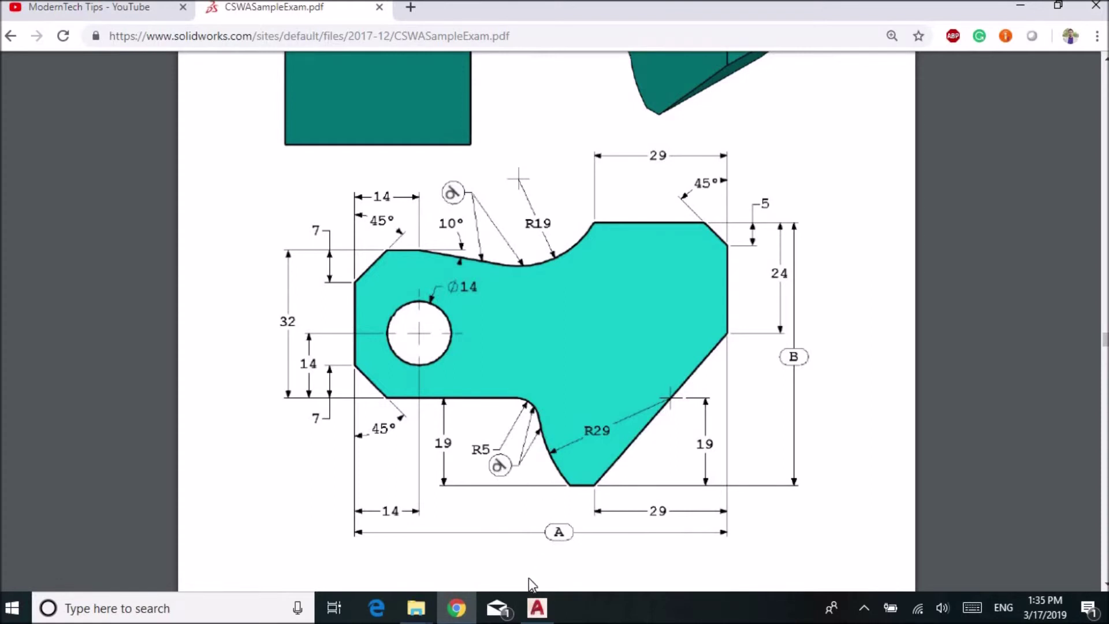
pyautogui.click(537, 608)
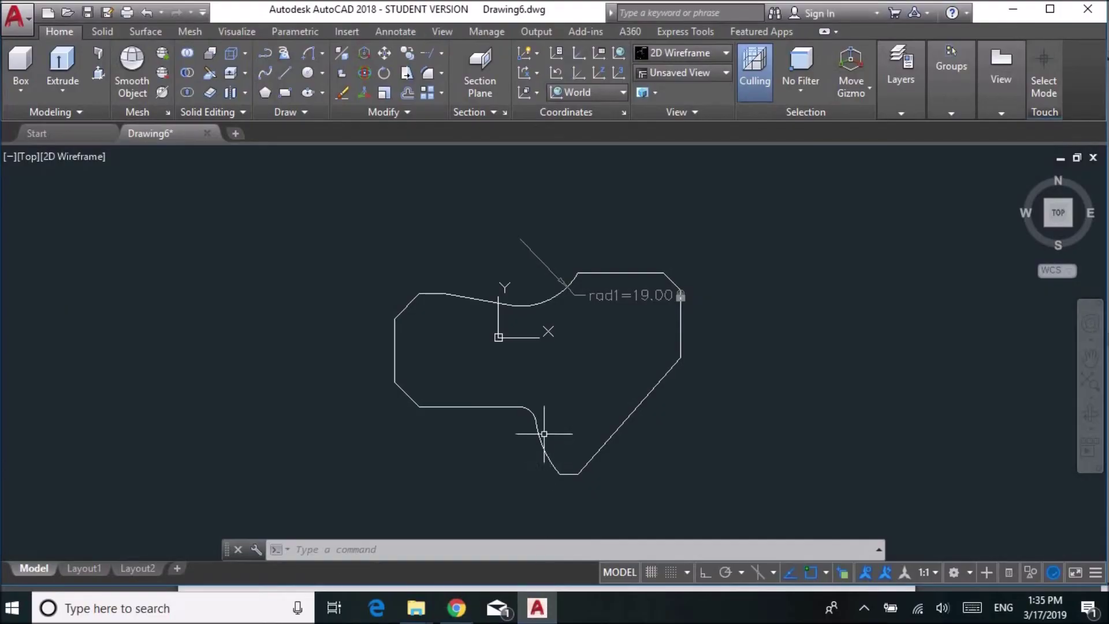
pyautogui.scroll(-3, 527, 440)
pyautogui.scroll(8, 527, 433)
pyautogui.scroll(-4, 609, 380)
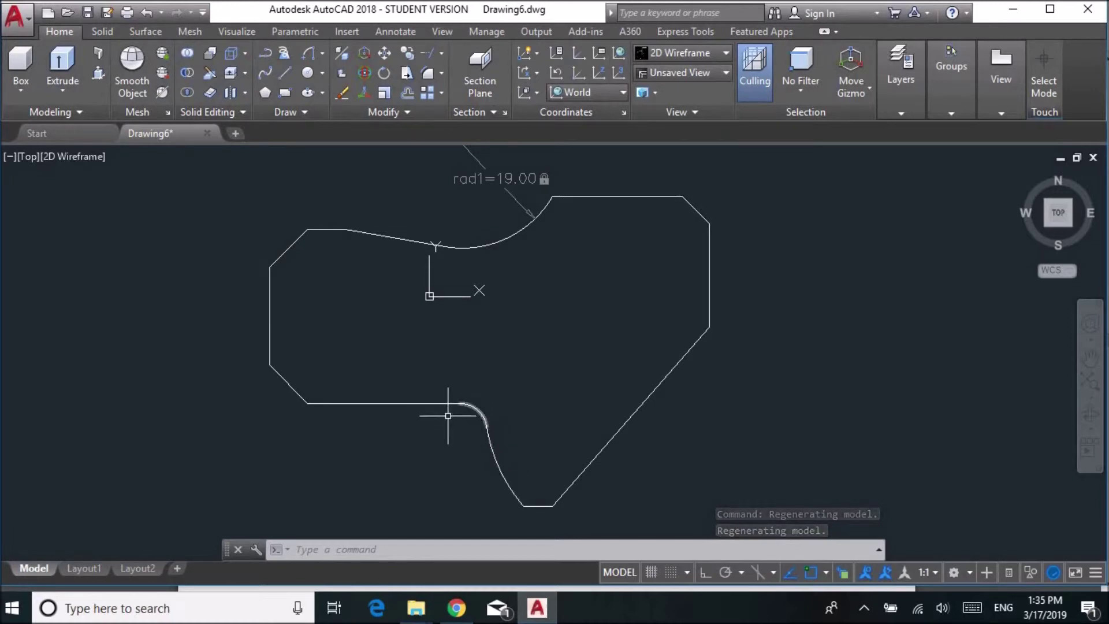
pyautogui.scroll(2, 304, 297)
pyautogui.scroll(-2, 304, 305)
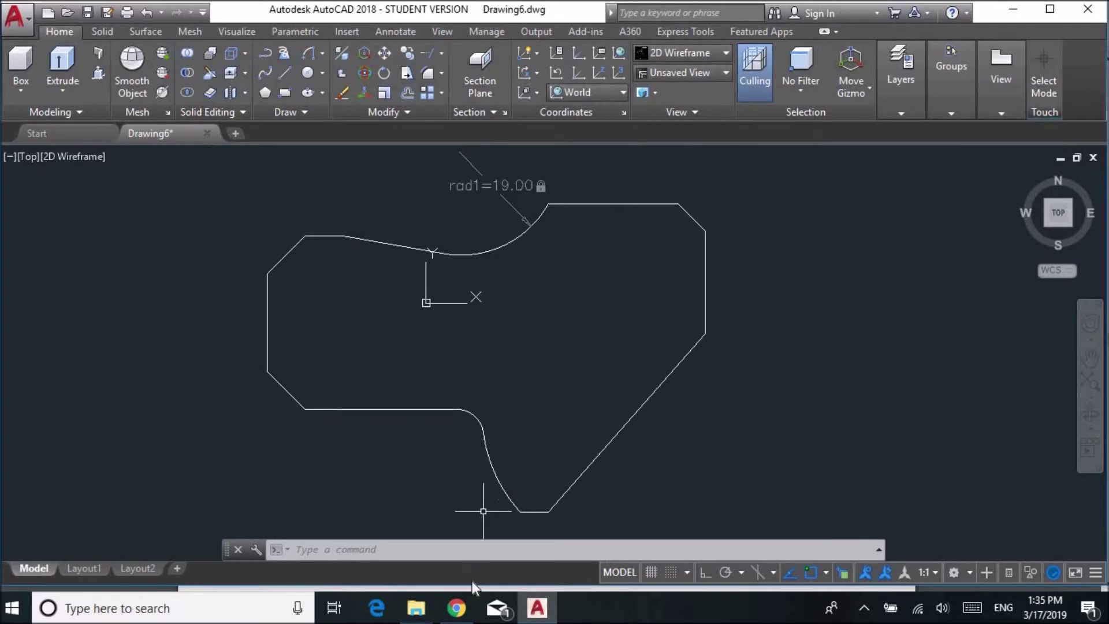
# Step: Check the hole's dimensions in the exam PDF and, with Ortho on, draw a vertical construction line down from the 10° line's upper end
pyautogui.click(456, 608)
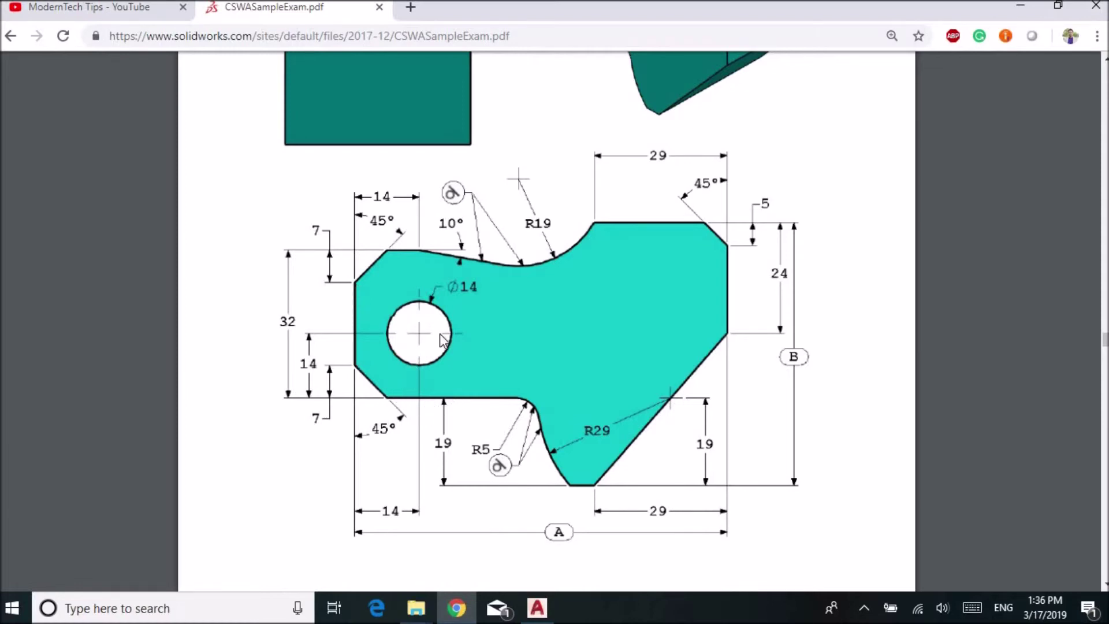
pyautogui.click(537, 608)
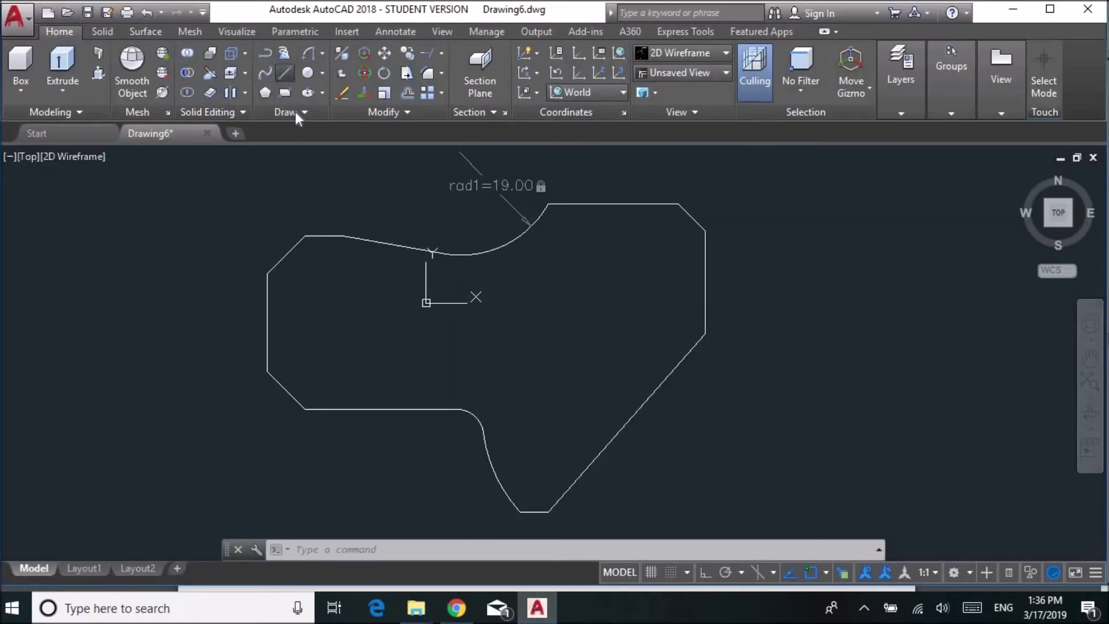
pyautogui.click(344, 235)
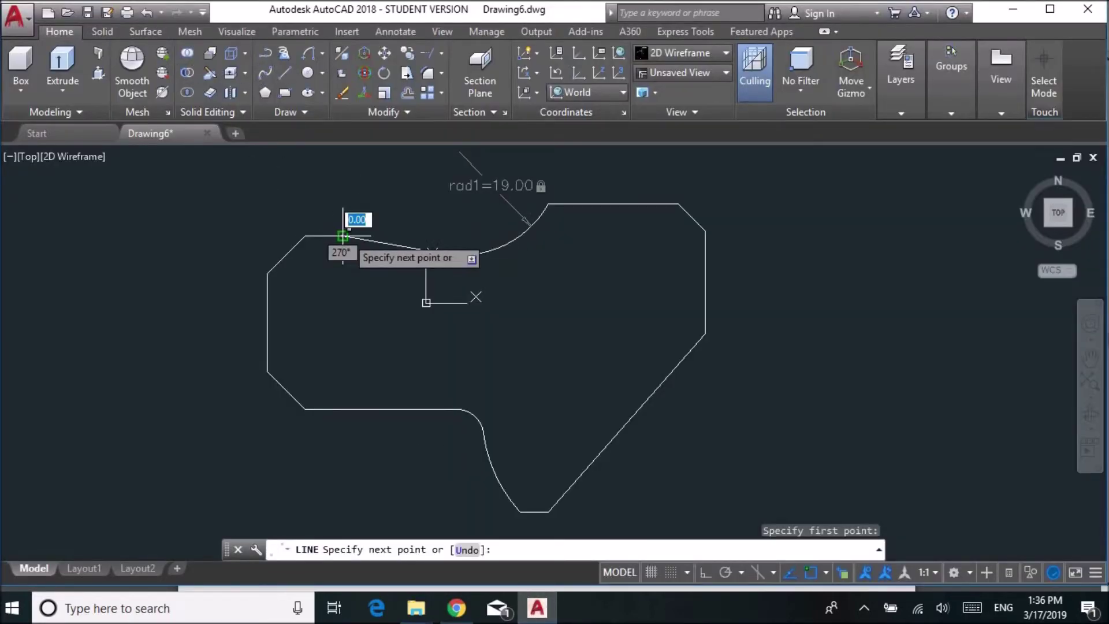
pyautogui.click(704, 572)
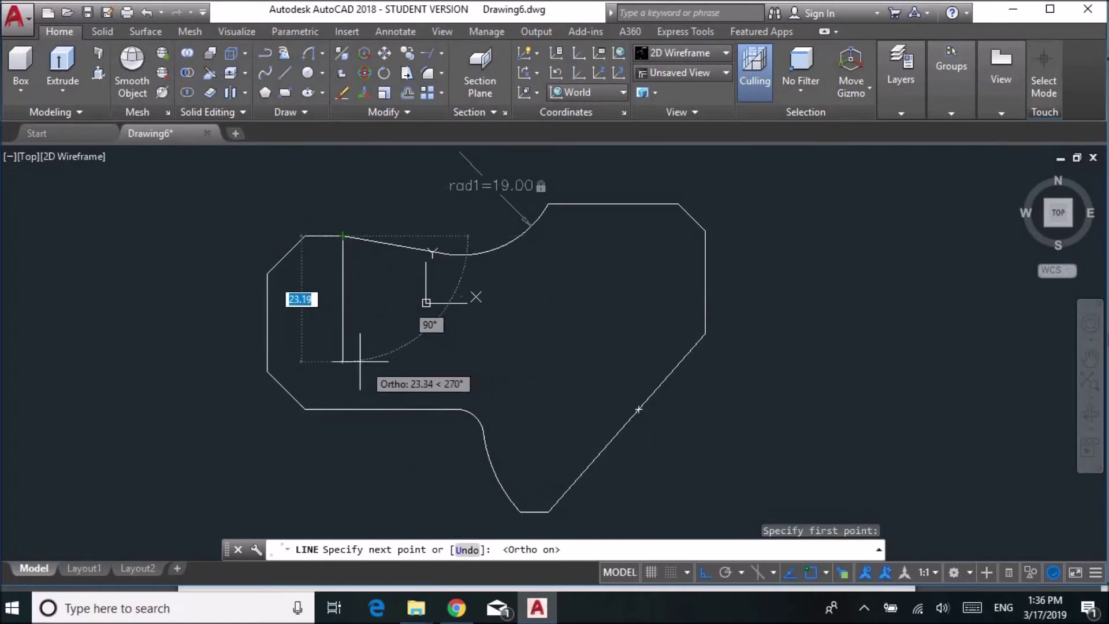
pyautogui.click(332, 375)
pyautogui.press('Escape')
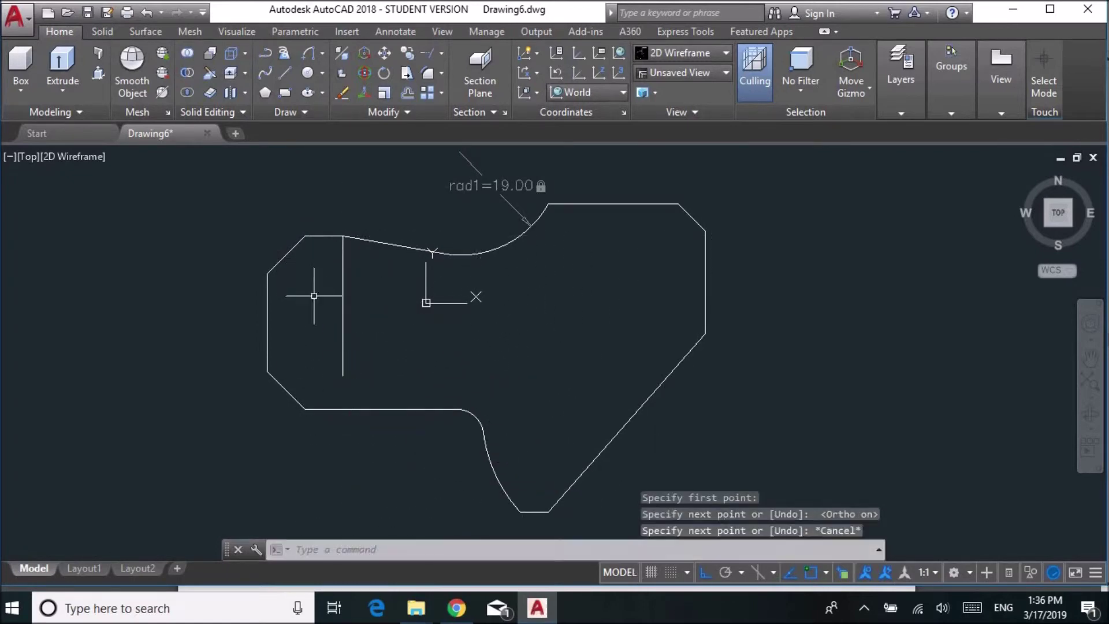
# Step: Draw a construction line 14 up from the lower horizontal edge's left end, continuing horizontally to meet the vertical construction line perpendicularly
pyautogui.press('Return')
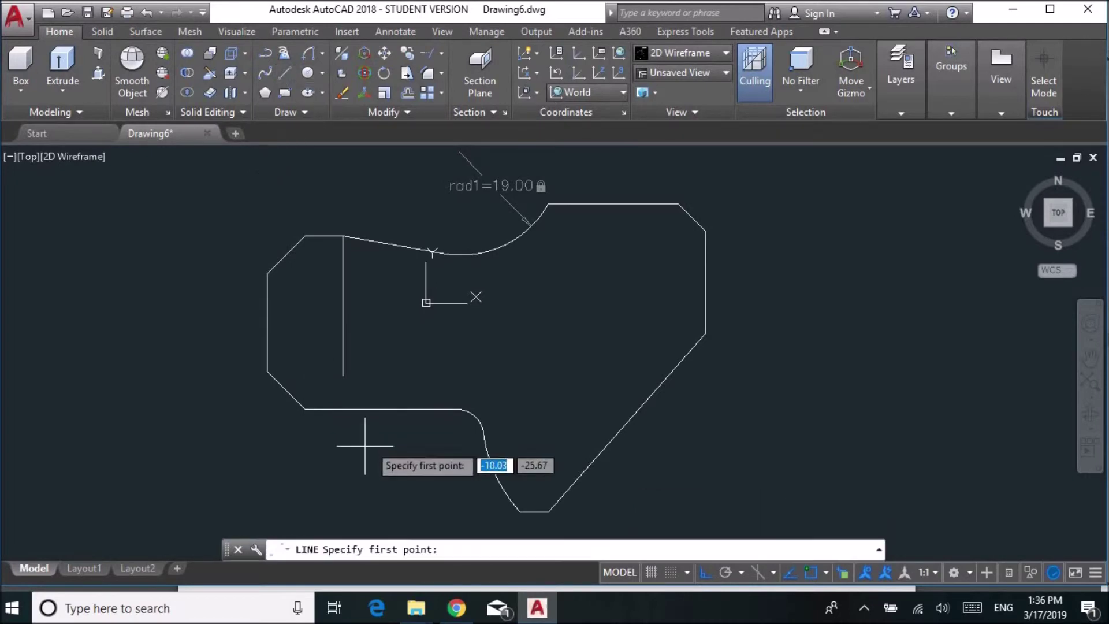
pyautogui.click(305, 409)
pyautogui.write('12')
pyautogui.press('Return')
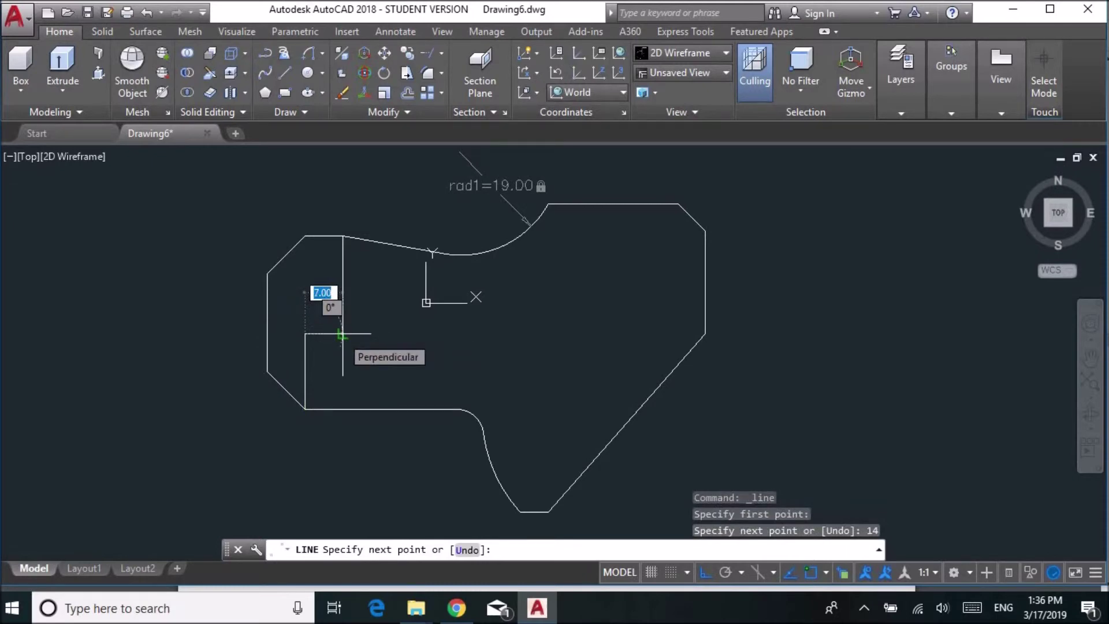
pyautogui.click(342, 334)
pyautogui.press('Escape')
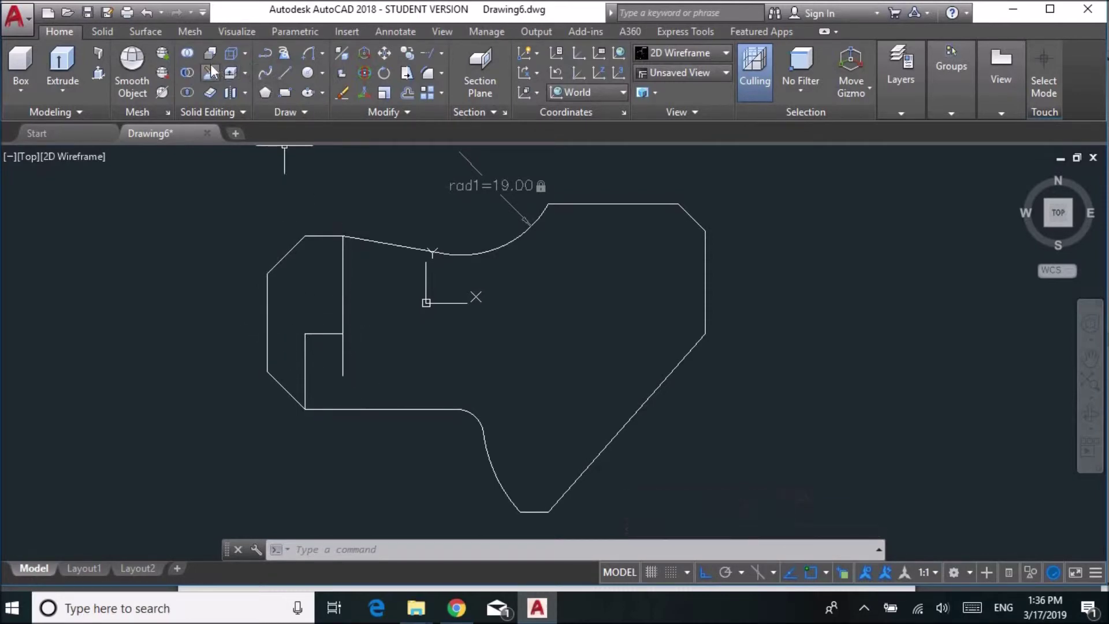
# Step: Draw a circle of diameter 14 centred where the horizontal construction line meets the long vertical one
pyautogui.click(322, 73)
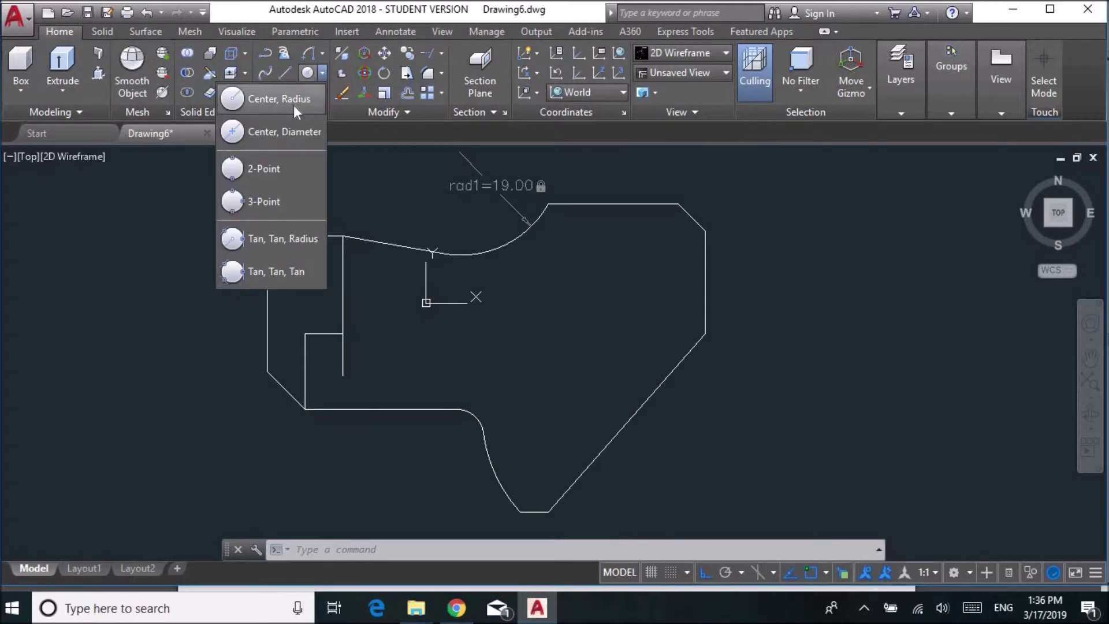
pyautogui.click(271, 132)
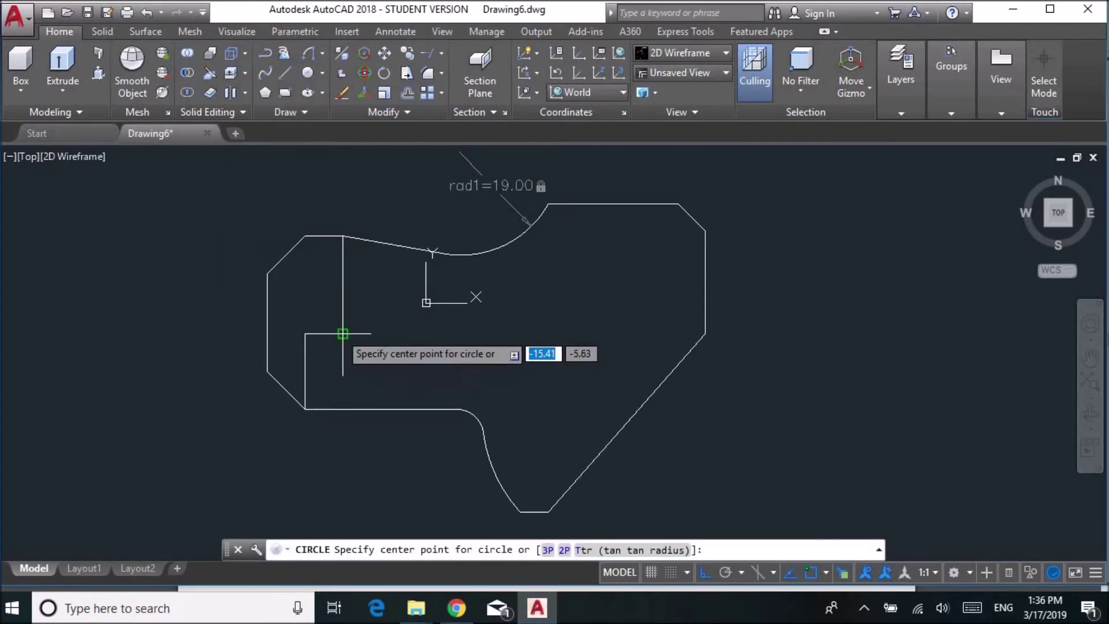
pyautogui.click(343, 333)
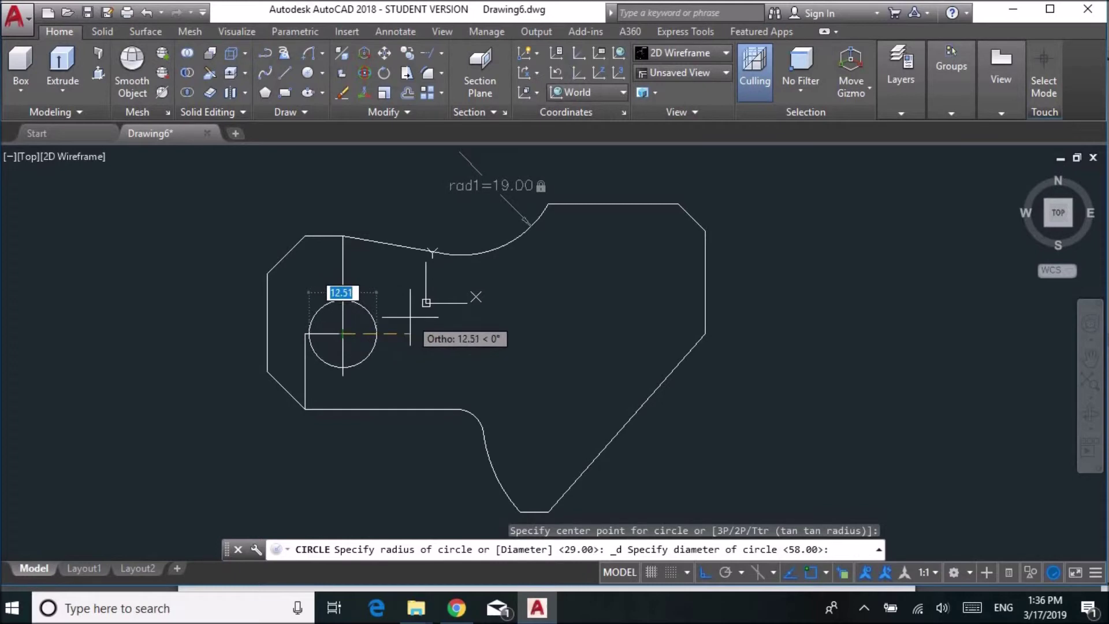
pyautogui.write('14')
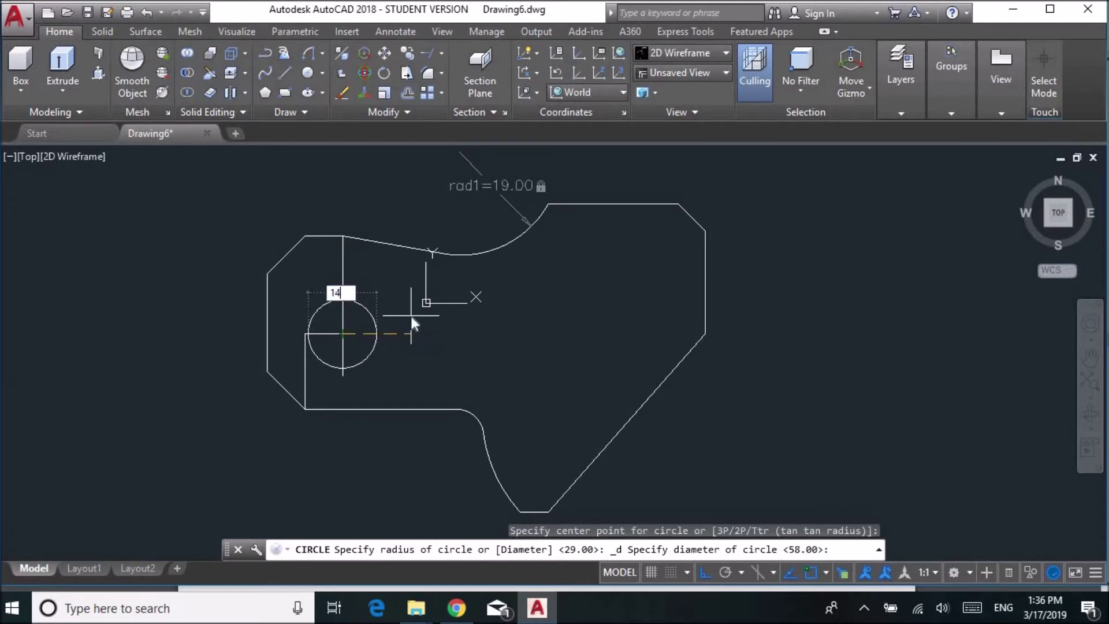
pyautogui.press('Return')
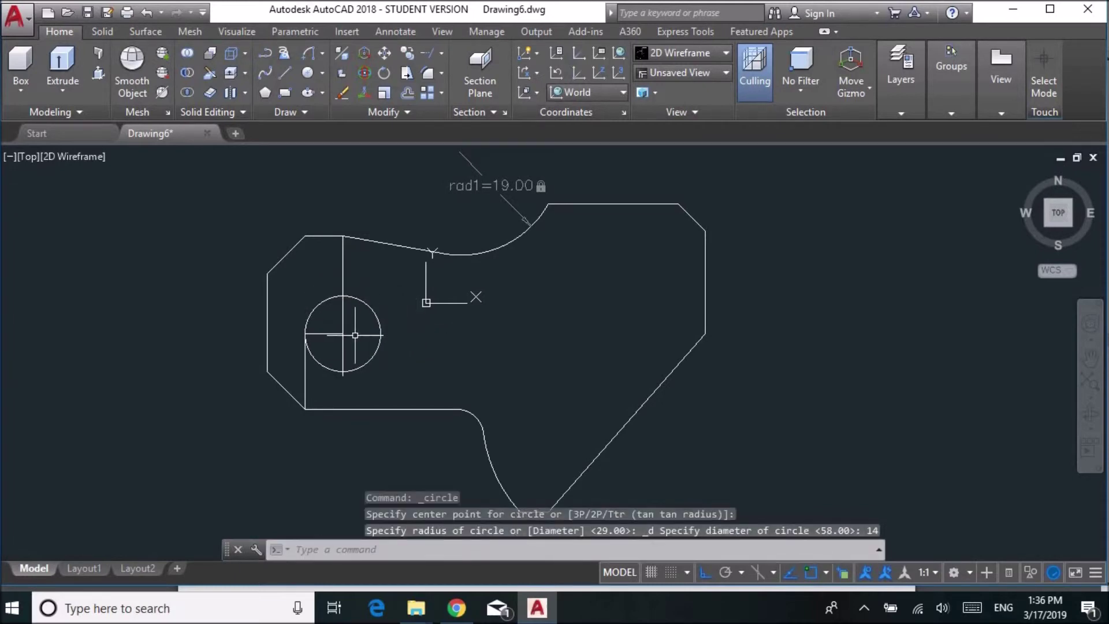
# Step: Erase the short and the long vertical construction lines used to locate the hole
pyautogui.click(305, 382)
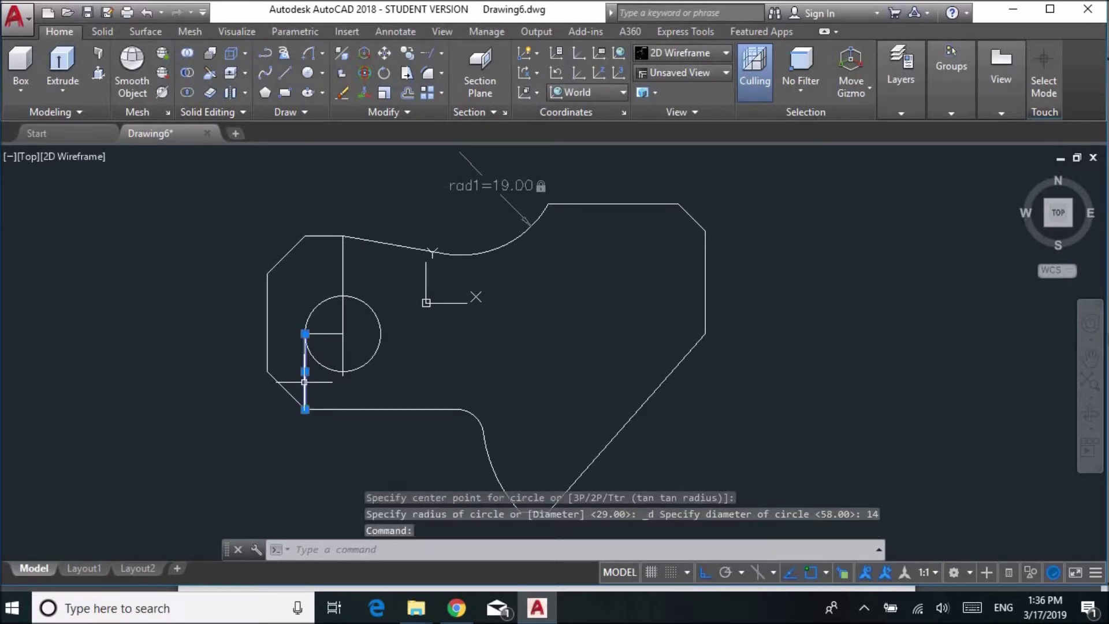
pyautogui.press('Delete')
pyautogui.click(342, 292)
pyautogui.press('Delete')
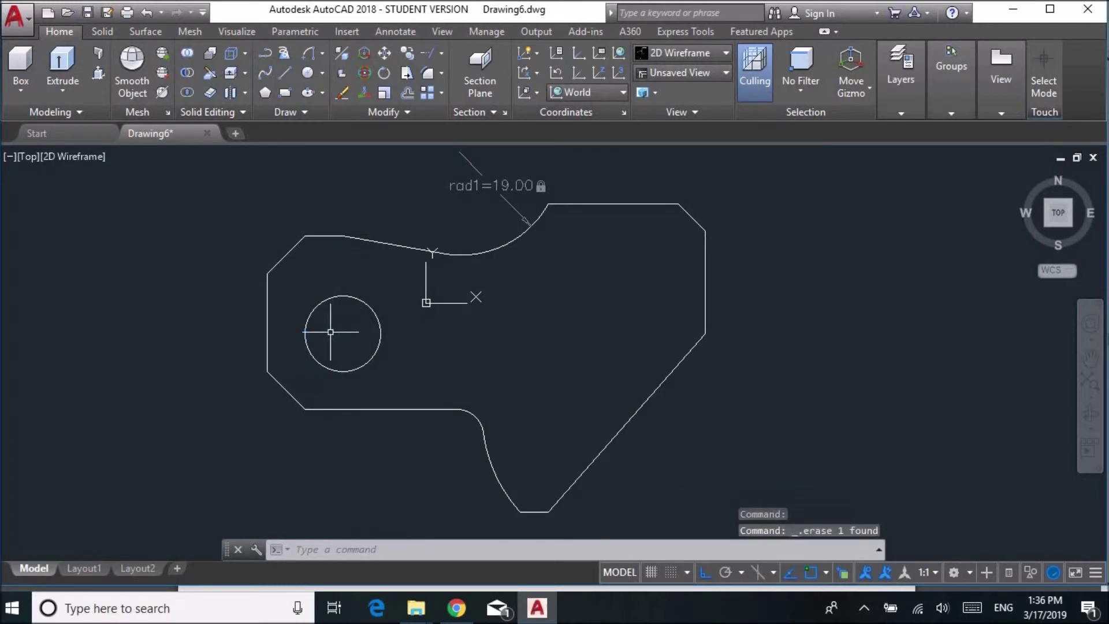
# Step: Compare the finished profile with the dimensioned tool block drawing in the exam PDF in Chrome, and return to AutoCAD
pyautogui.scroll(-2, 215, 327)
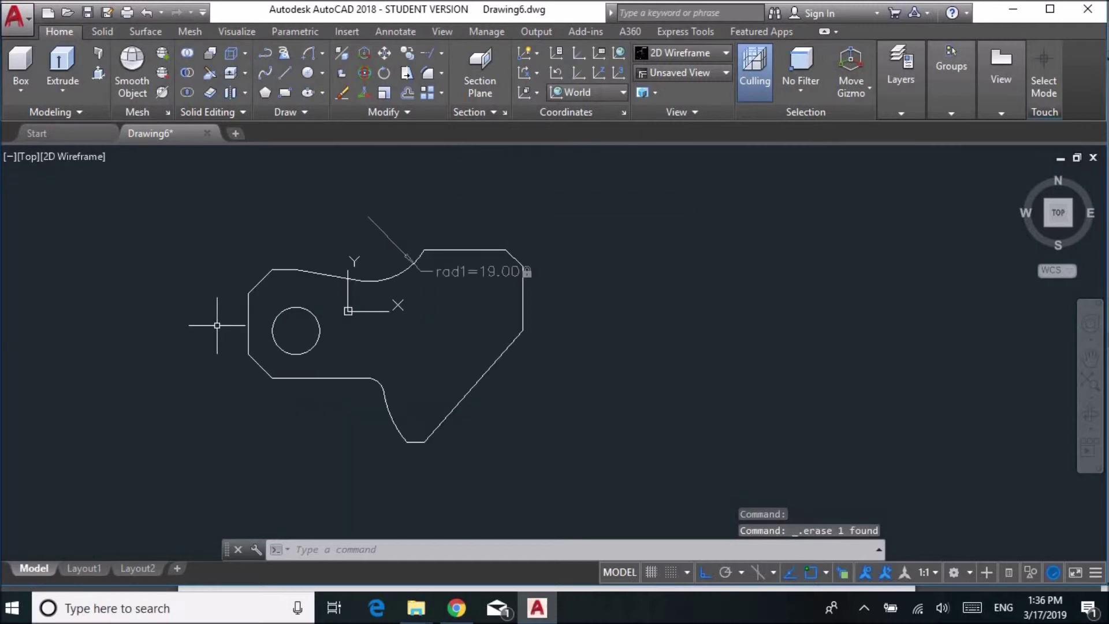
pyautogui.moveTo(218, 324); pyautogui.dragTo(332, 354, button='middle')
pyautogui.scroll(2, 470, 339)
pyautogui.scroll(-2, 470, 341)
pyautogui.click(459, 605)
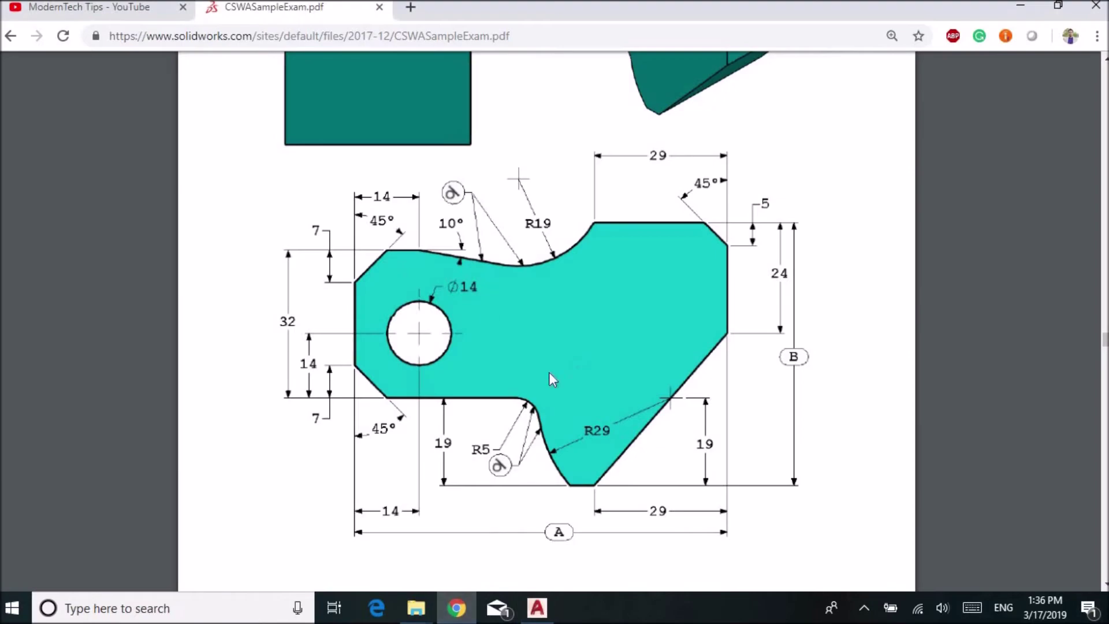
pyautogui.click(537, 608)
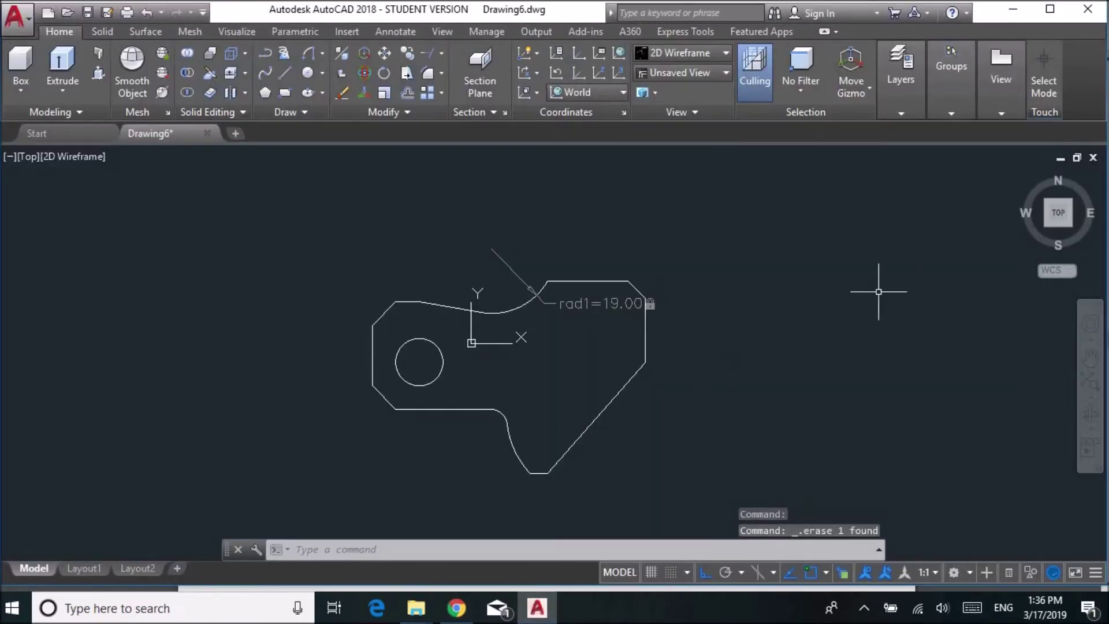
# Step: Set the visual style of the model view to Shaded with edges
pyautogui.click(725, 54)
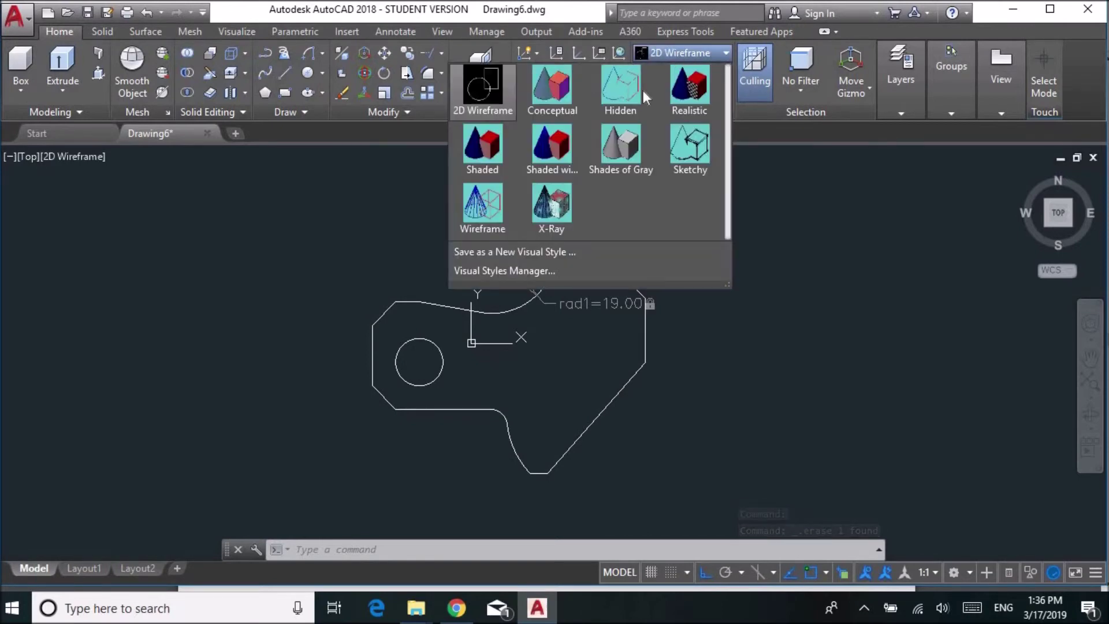
pyautogui.click(553, 146)
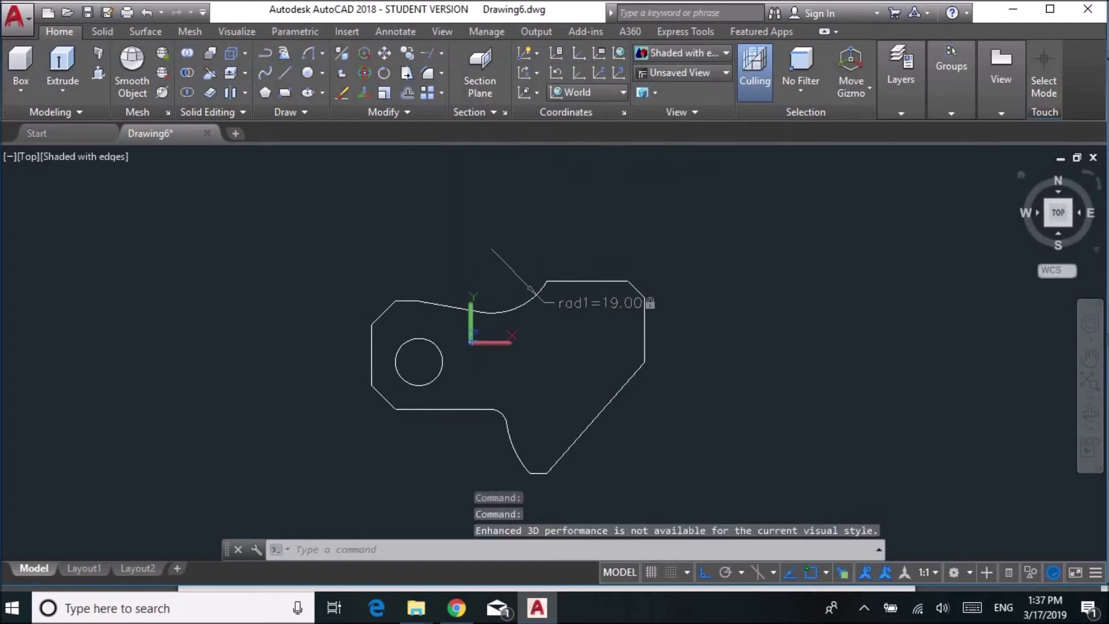
pyautogui.click(704, 116)
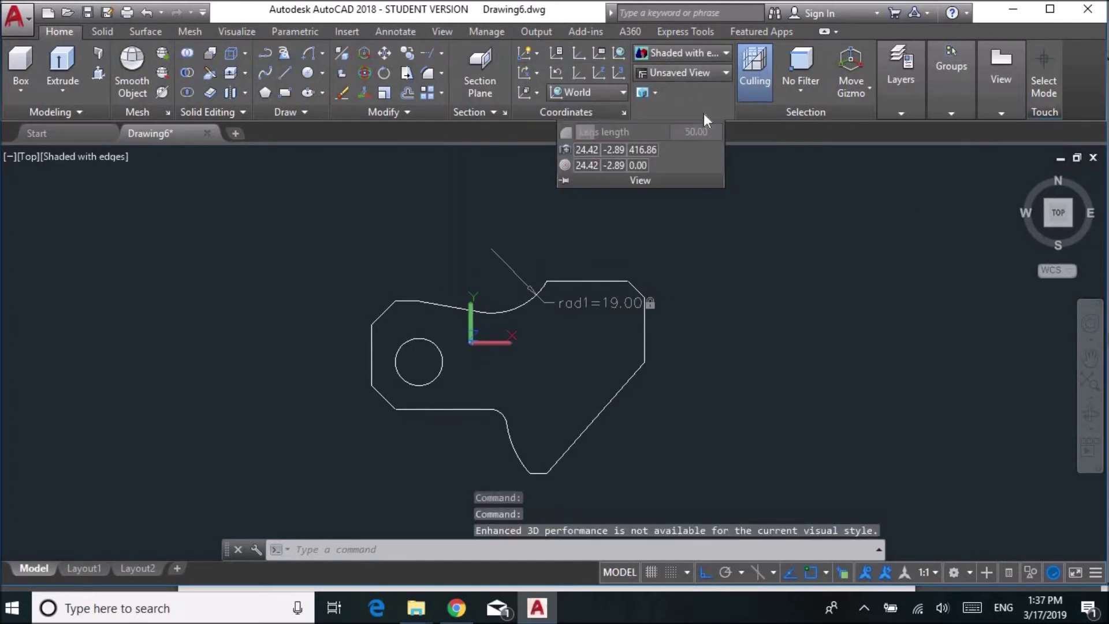
pyautogui.click(443, 32)
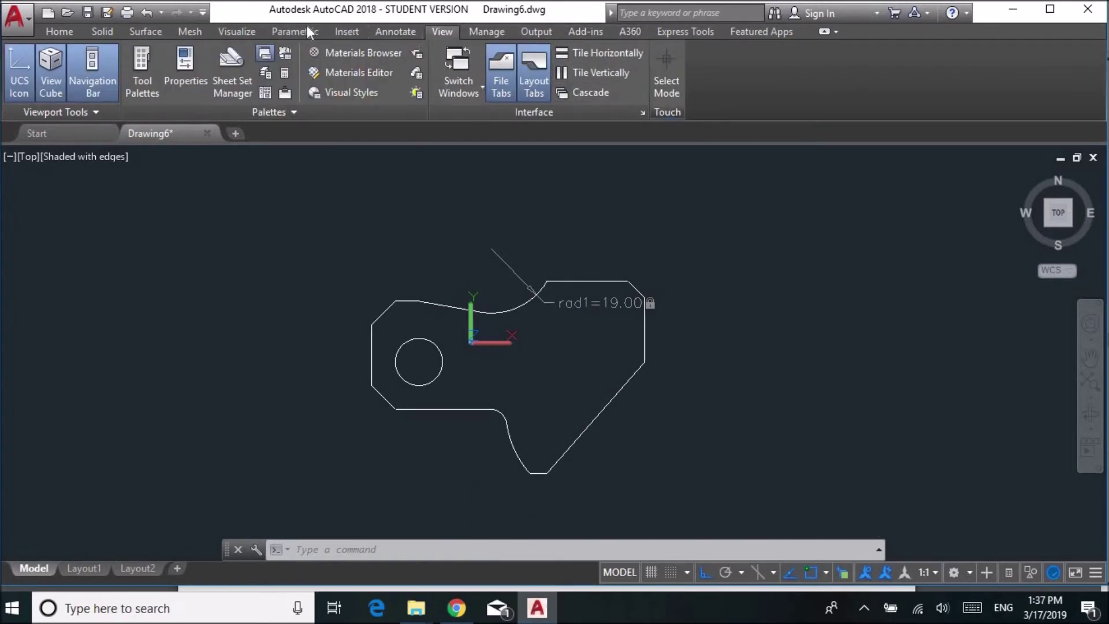
pyautogui.click(74, 30)
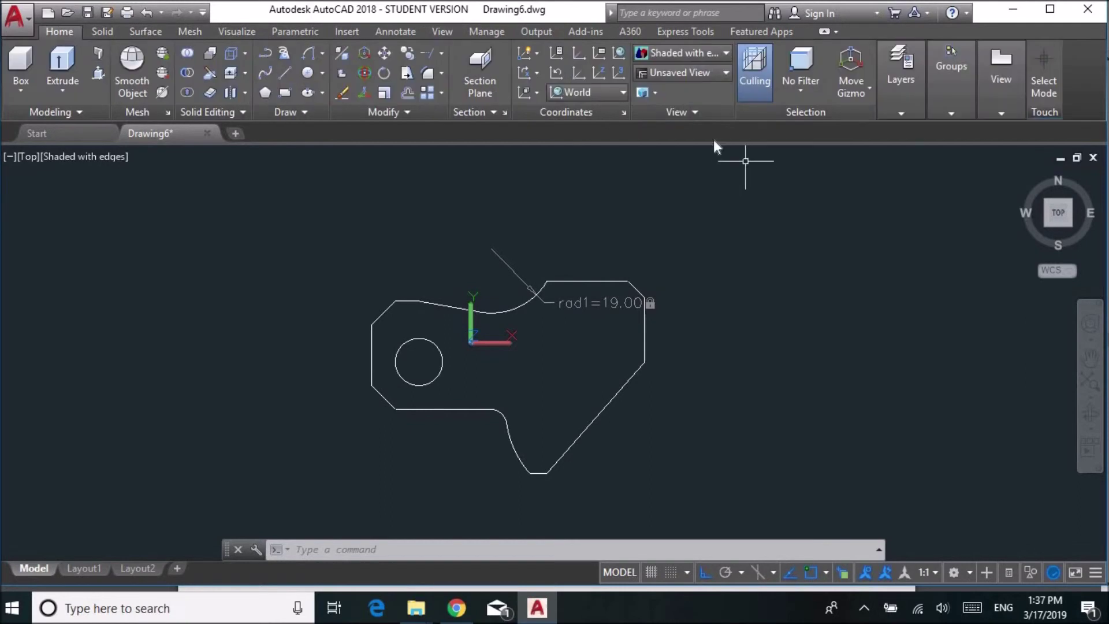
# Step: Switch the model view to SW Isometric and bring the profile into view
pyautogui.click(724, 73)
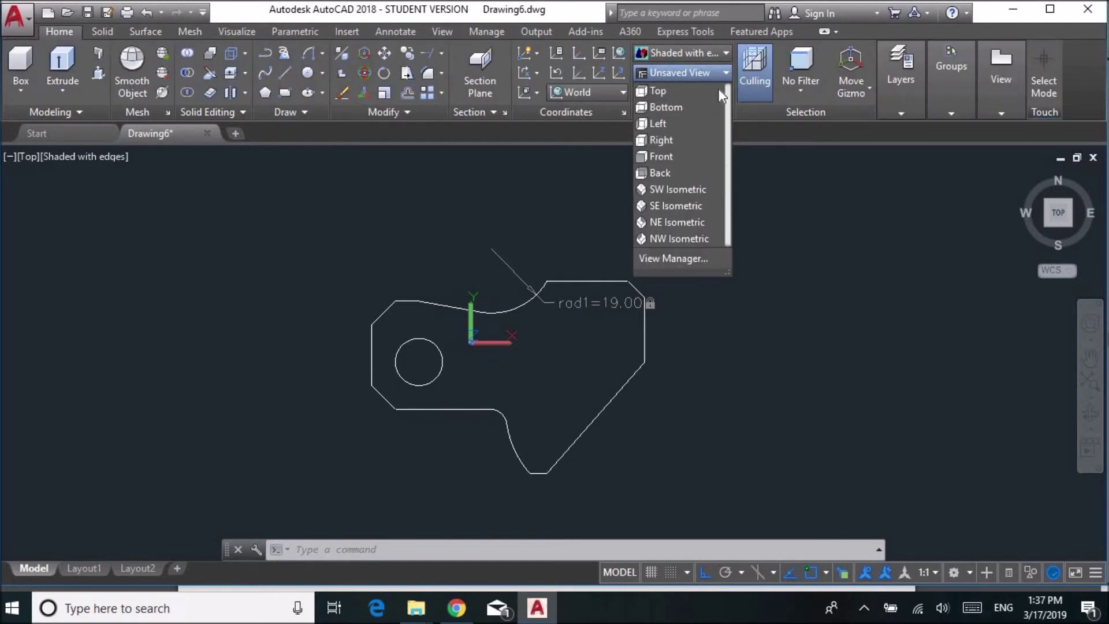
pyautogui.click(666, 188)
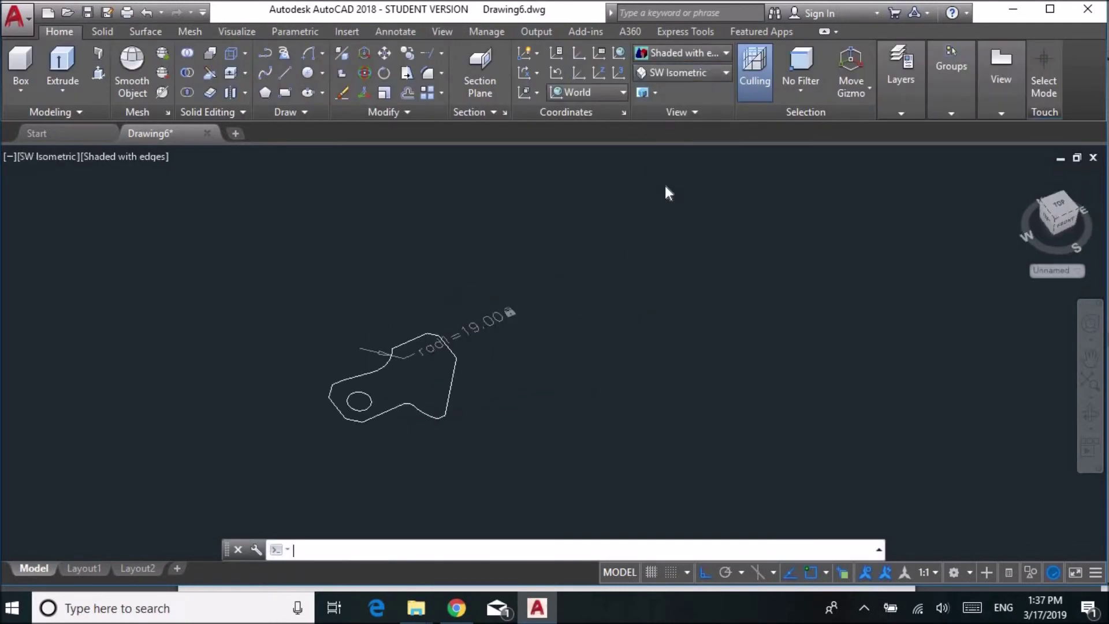
pyautogui.scroll(-3, 458, 317)
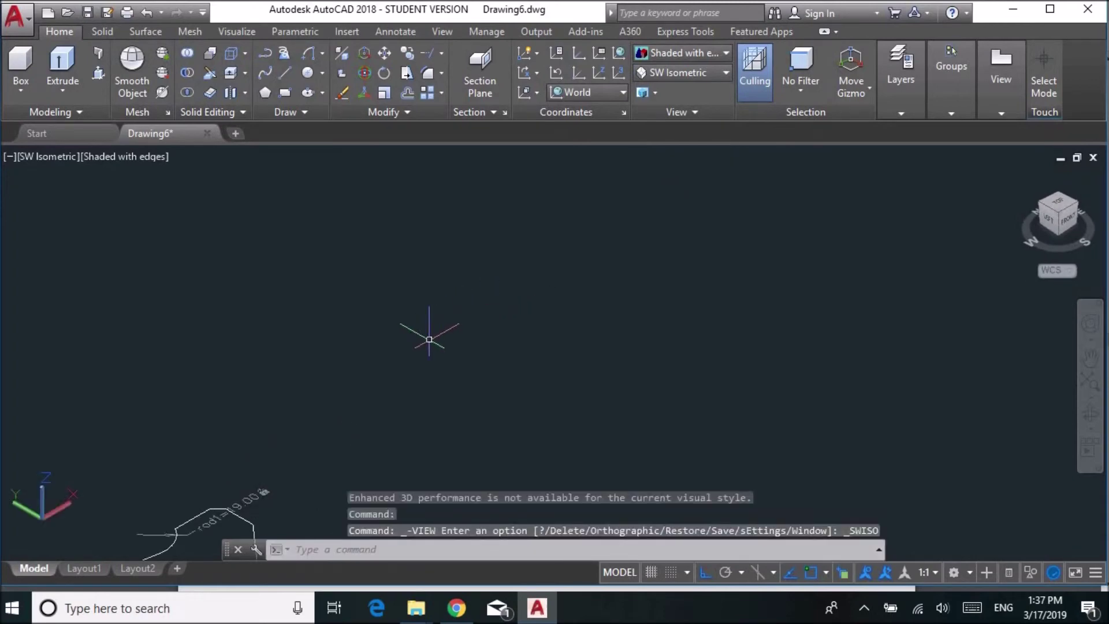
pyautogui.moveTo(379, 354); pyautogui.dragTo(567, 320, button='middle')
pyautogui.press('Escape')
pyautogui.scroll(4, 505, 384)
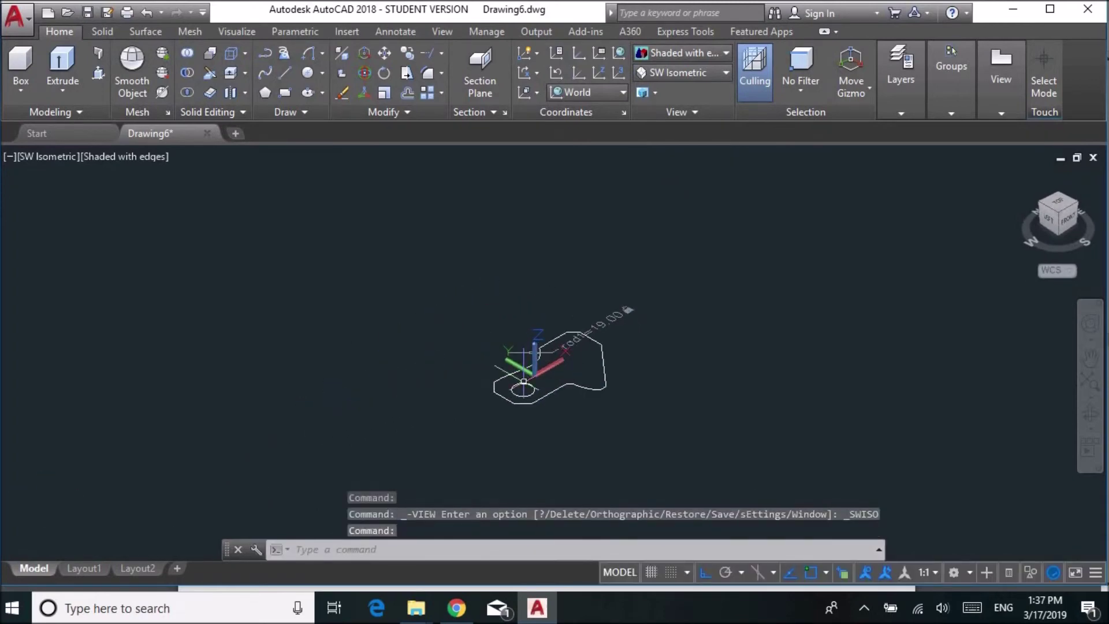
# Step: Presspull the area between the outer profile and the hole up by 43 mm
pyautogui.click(99, 73)
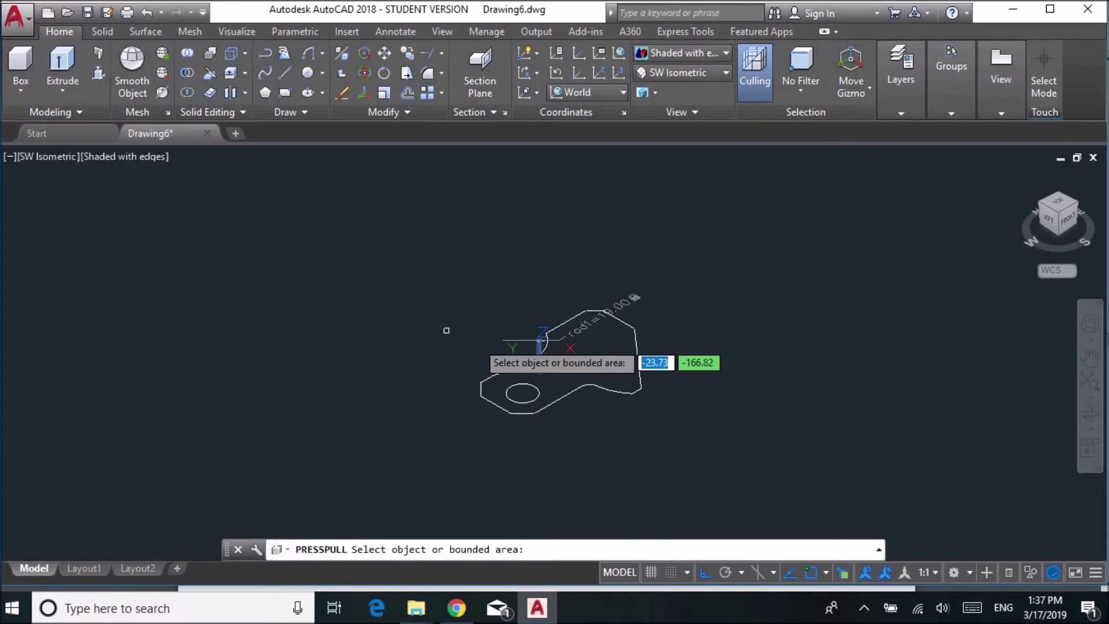
pyautogui.click(608, 352)
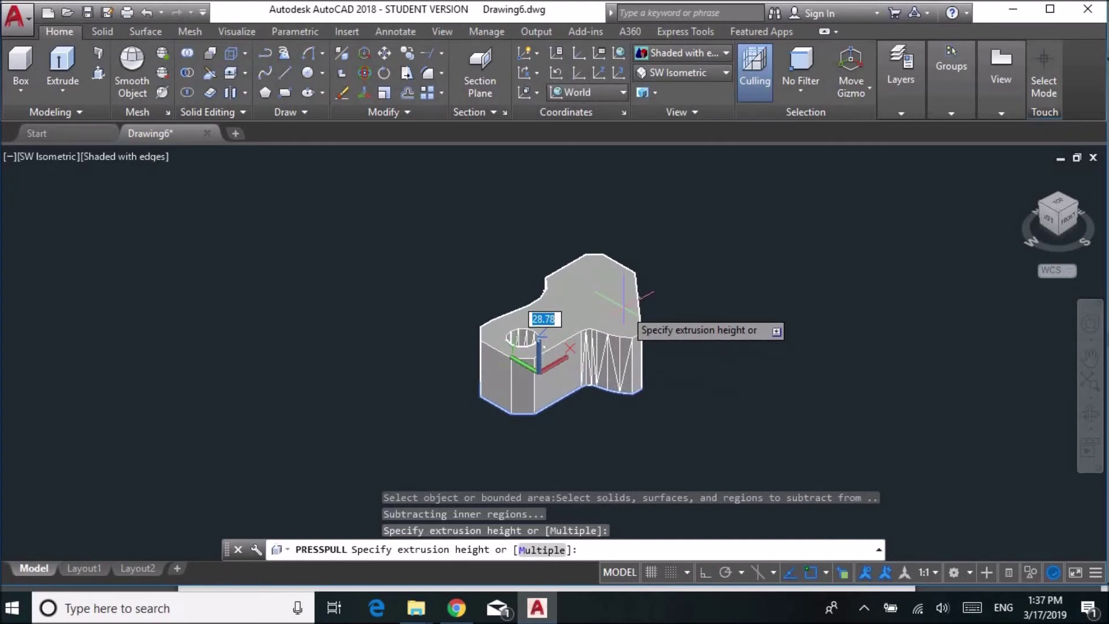
pyautogui.write('43')
pyautogui.press('Return')
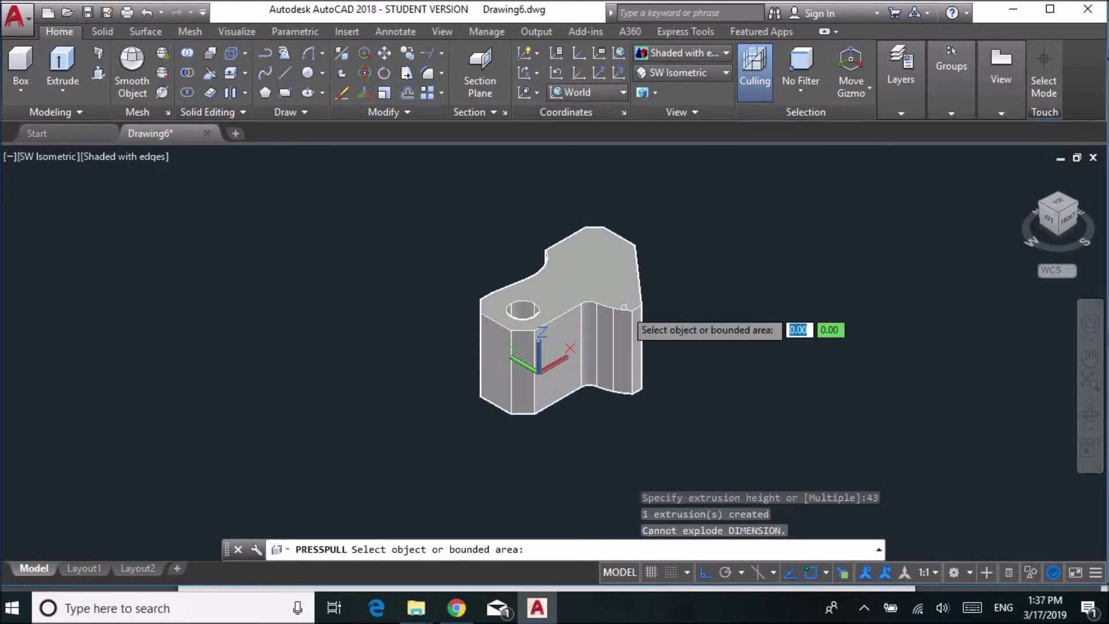
pyautogui.press('Return')
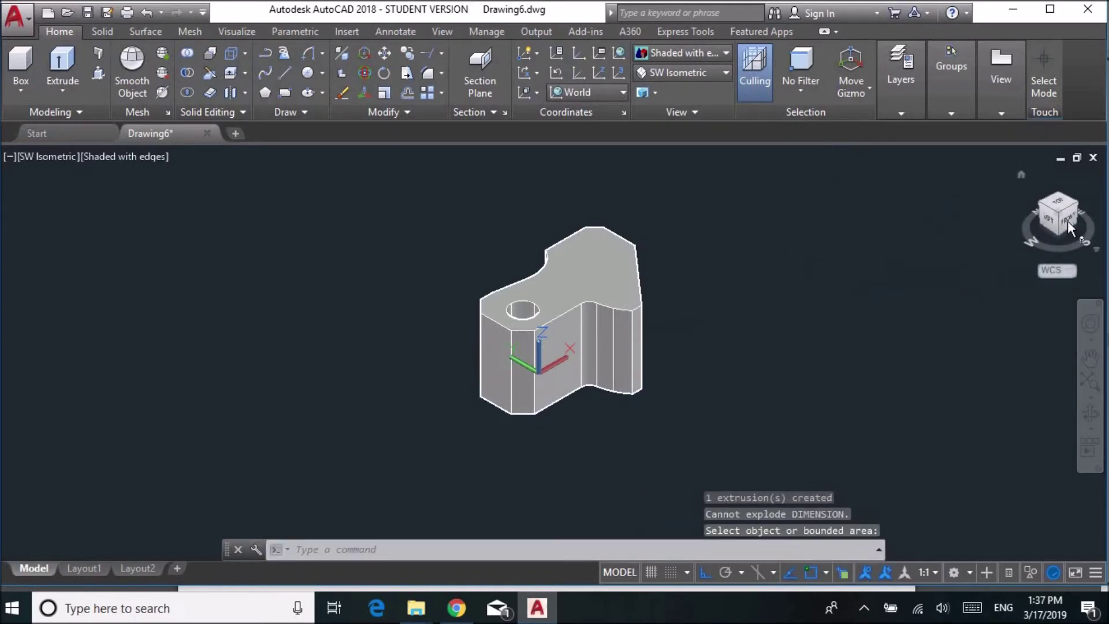
# Step: Inspect the extruded tool block with Free Orbit, turning it until its profile face and hole face the viewer at a slight tilt
pyautogui.keyDown('shift'); pyautogui.moveTo(1073, 309); pyautogui.dragTo(1077, 346, button='middle'); pyautogui.keyUp('shift')
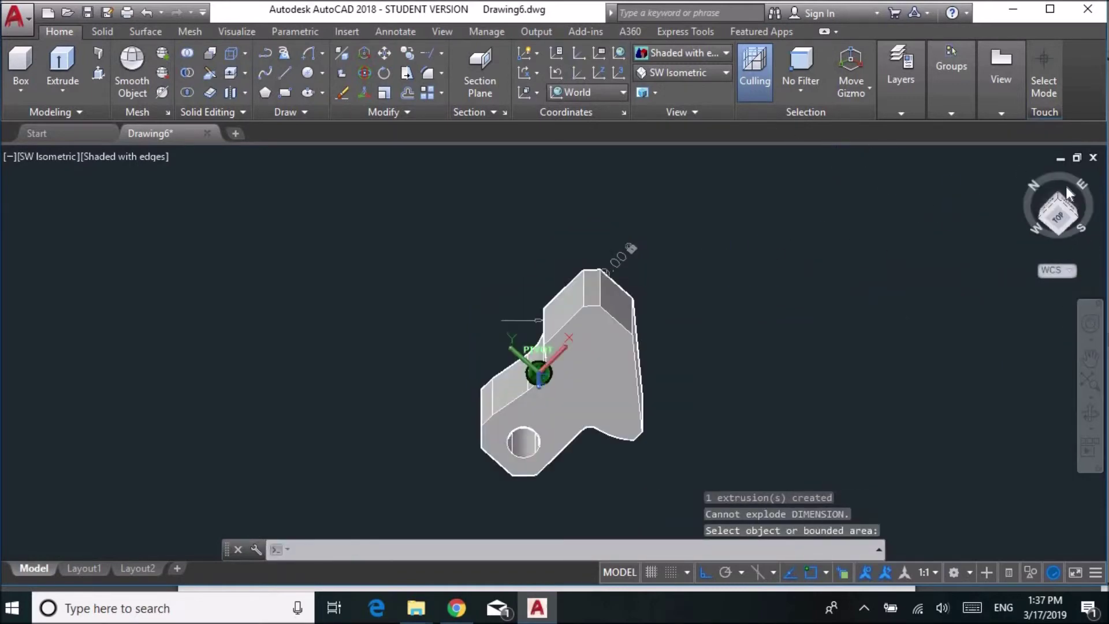
pyautogui.click(1092, 432)
pyautogui.click(973, 463)
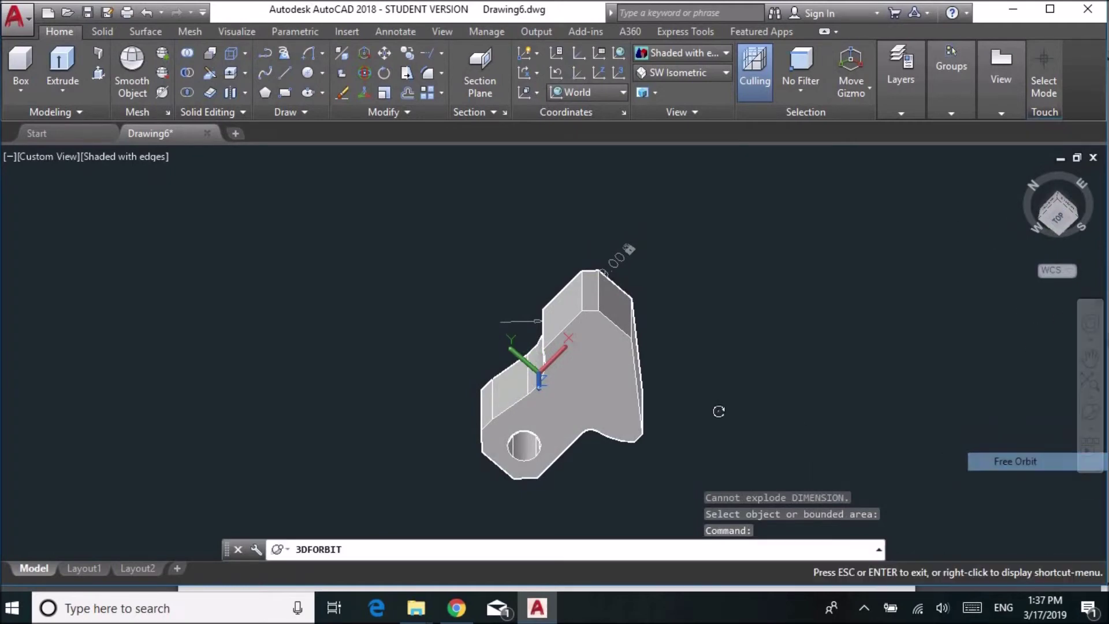
pyautogui.moveTo(611, 355); pyautogui.dragTo(633, 374)
pyautogui.moveTo(532, 326); pyautogui.dragTo(609, 371)
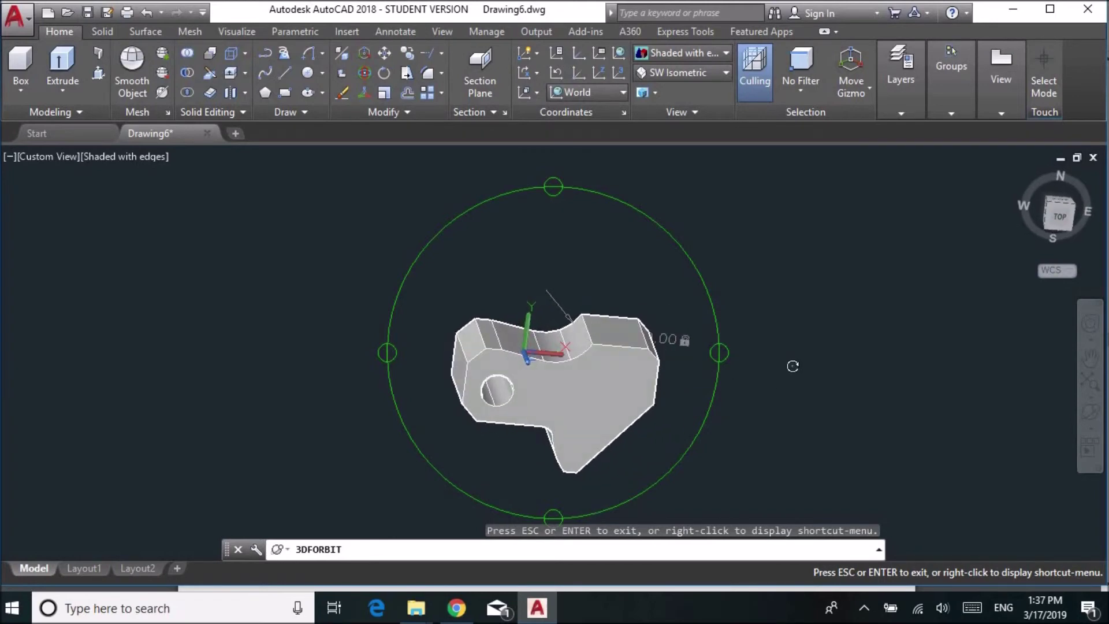
pyautogui.press('Escape')
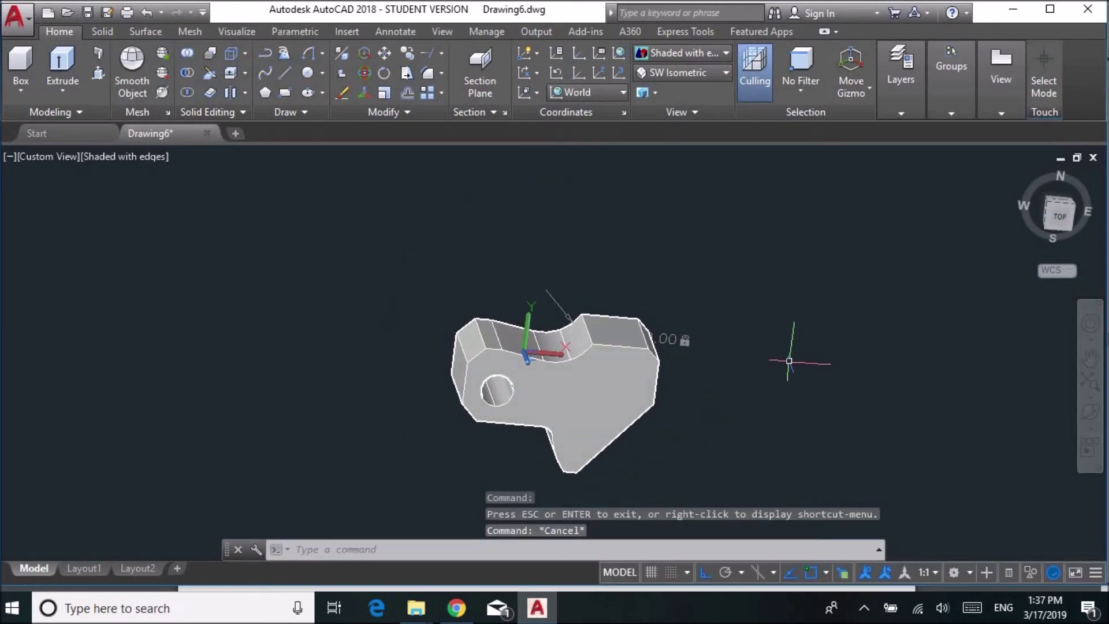
# Step: Turn off the UCS icon with UCSICON and center the block in the view
pyautogui.write('UC')
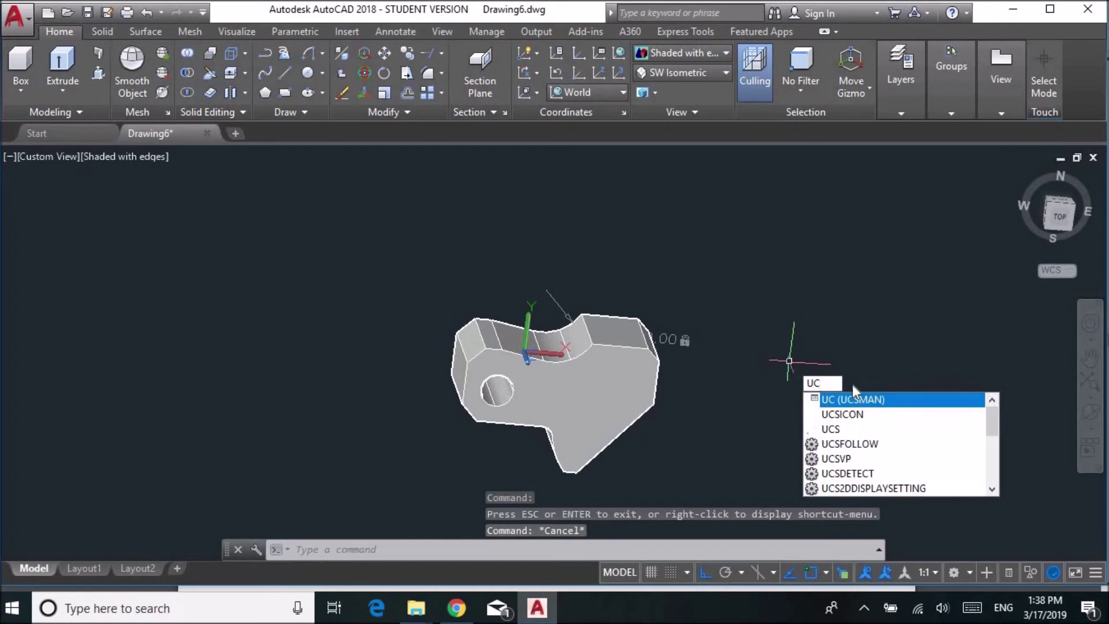
pyautogui.click(864, 411)
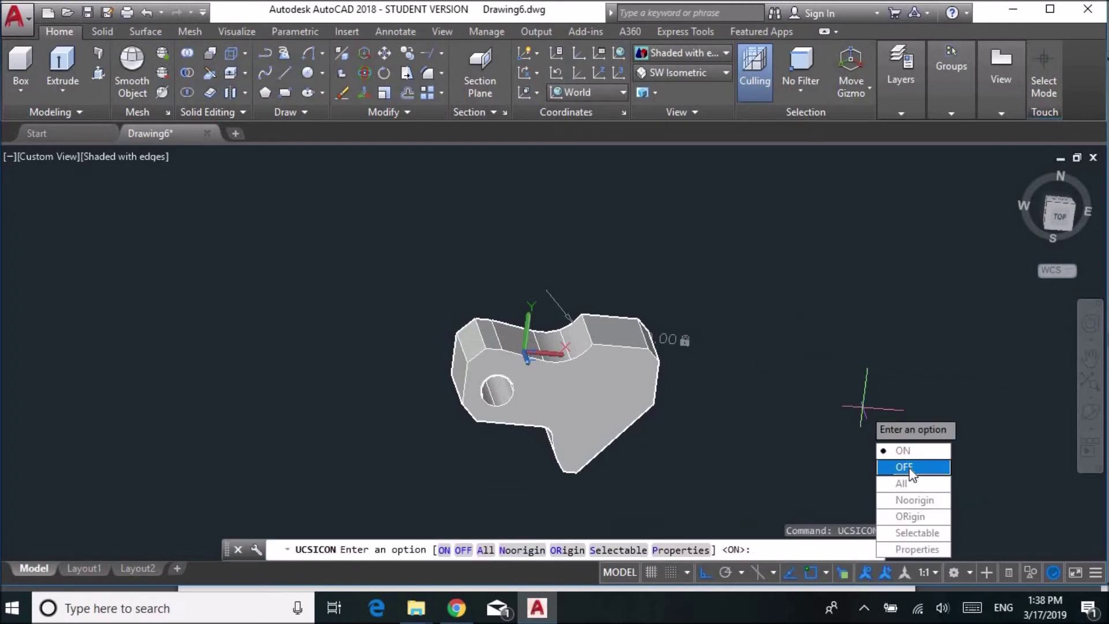
pyautogui.press('Return')
pyautogui.scroll(-1, 583, 378)
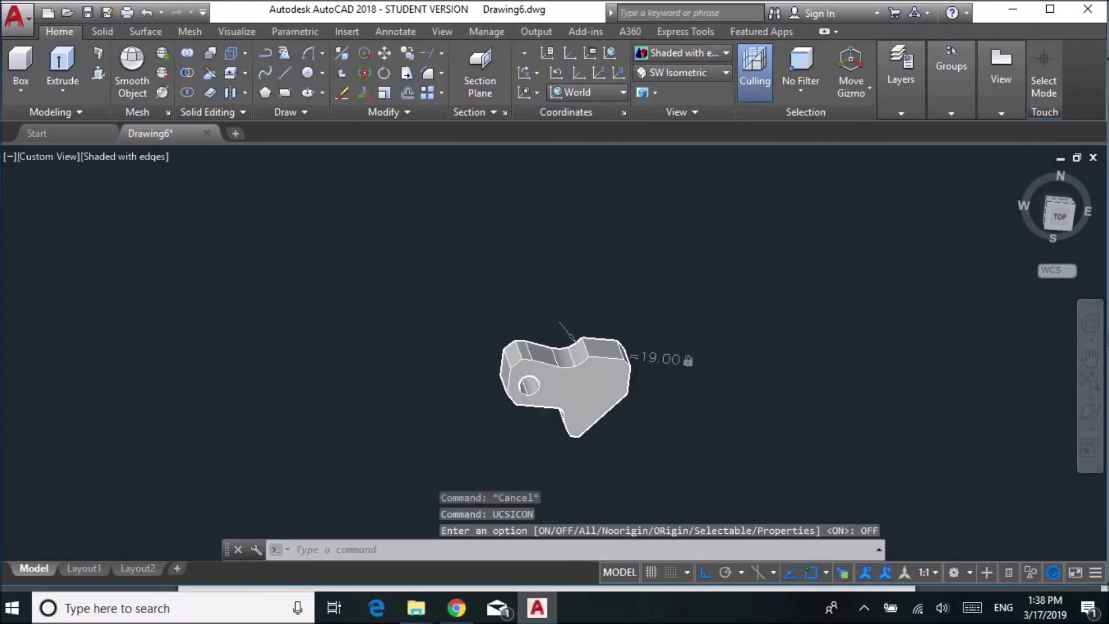
pyautogui.scroll(3, 581, 375)
pyautogui.scroll(-1, 580, 376)
pyautogui.scroll(-2, 743, 314)
pyautogui.moveTo(849, 317); pyautogui.dragTo(767, 321, button='middle')
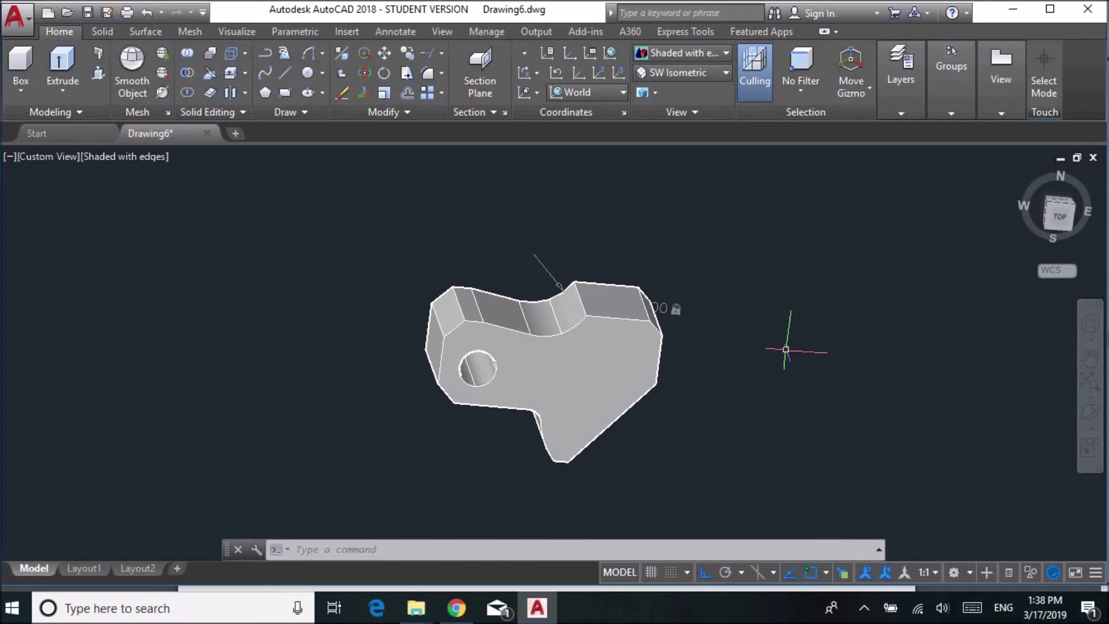
# Step: Run MASSPROP on the tool block solid and read its mass properties through to the prompt for writing a file
pyautogui.write('masspro')
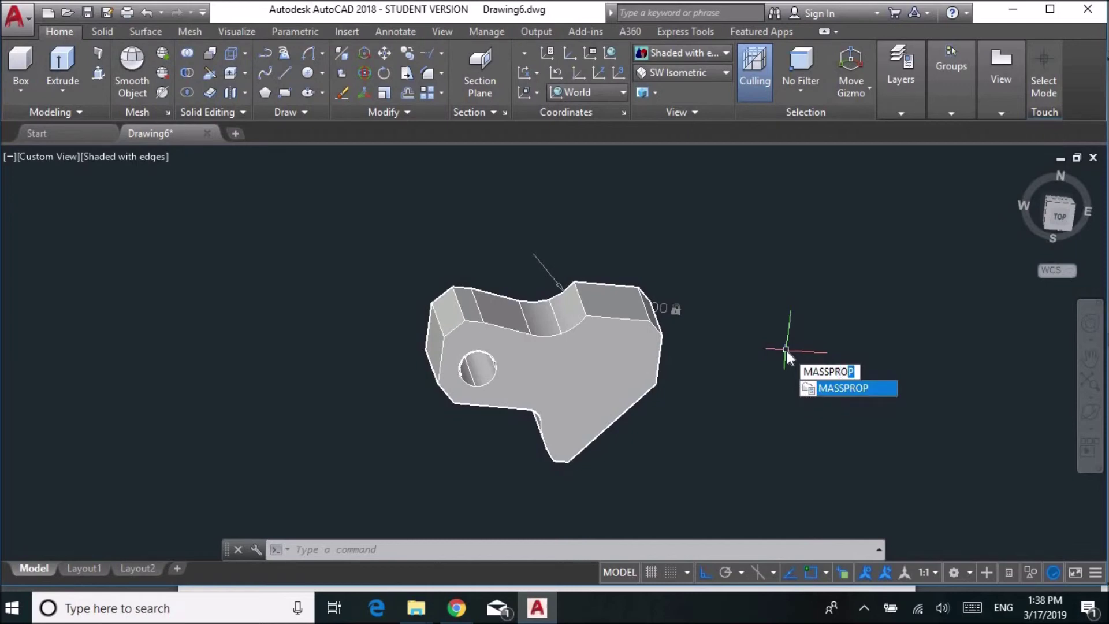
pyautogui.click(865, 390)
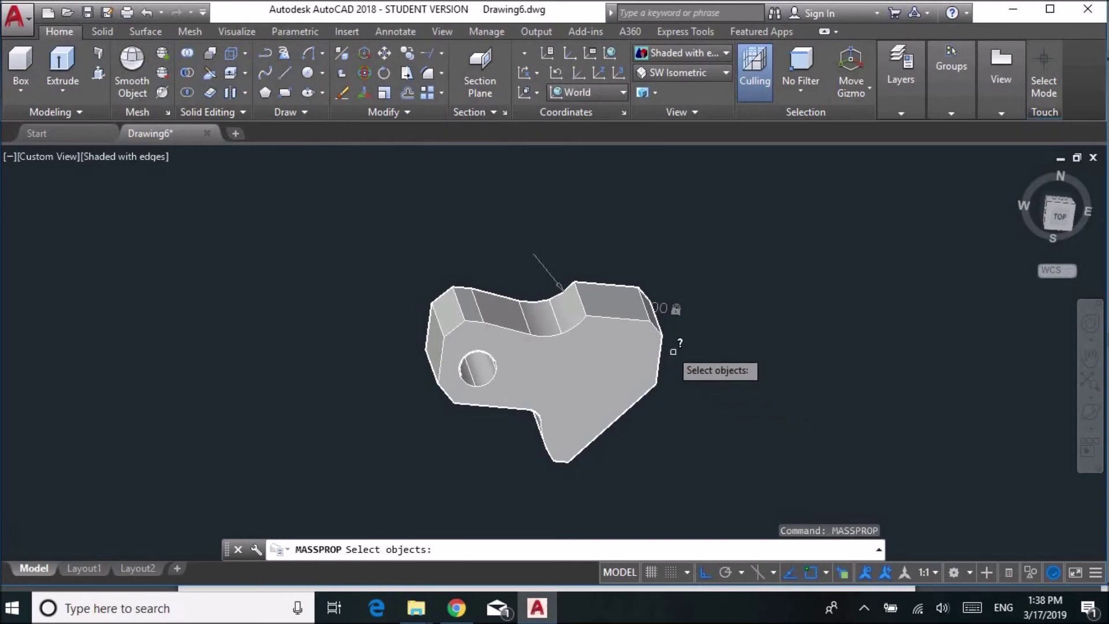
pyautogui.click(624, 332)
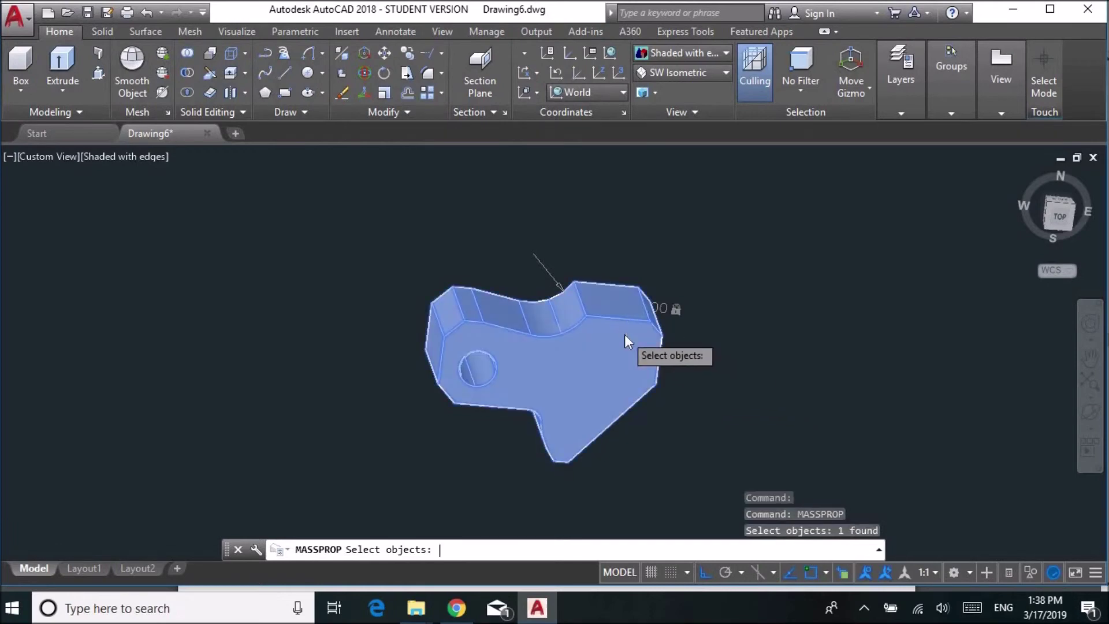
pyautogui.press('Return')
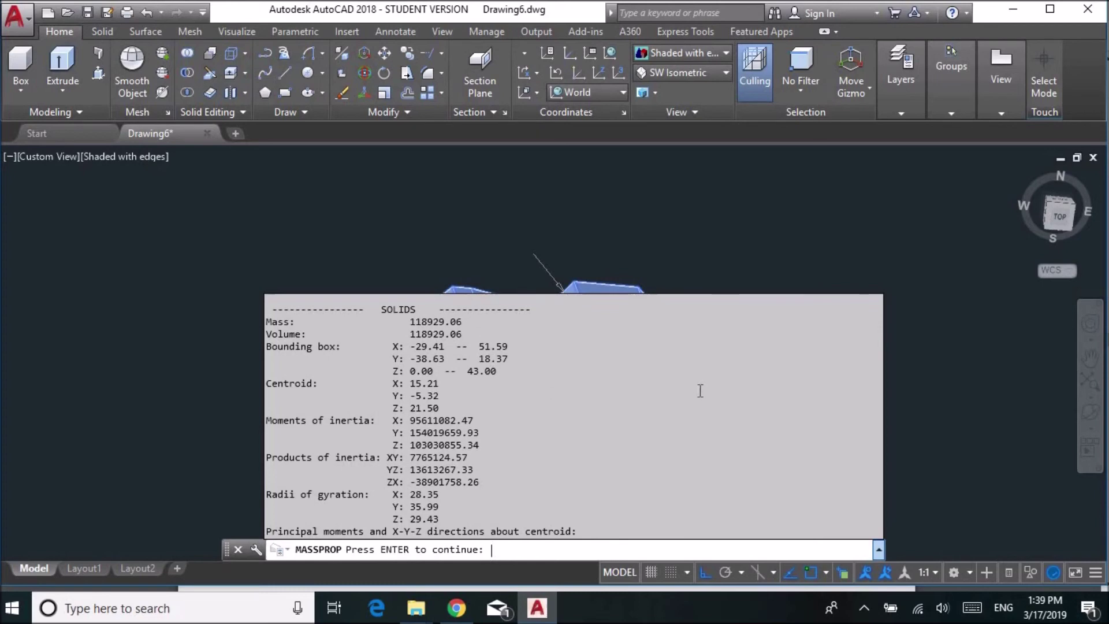
pyautogui.press('Return')
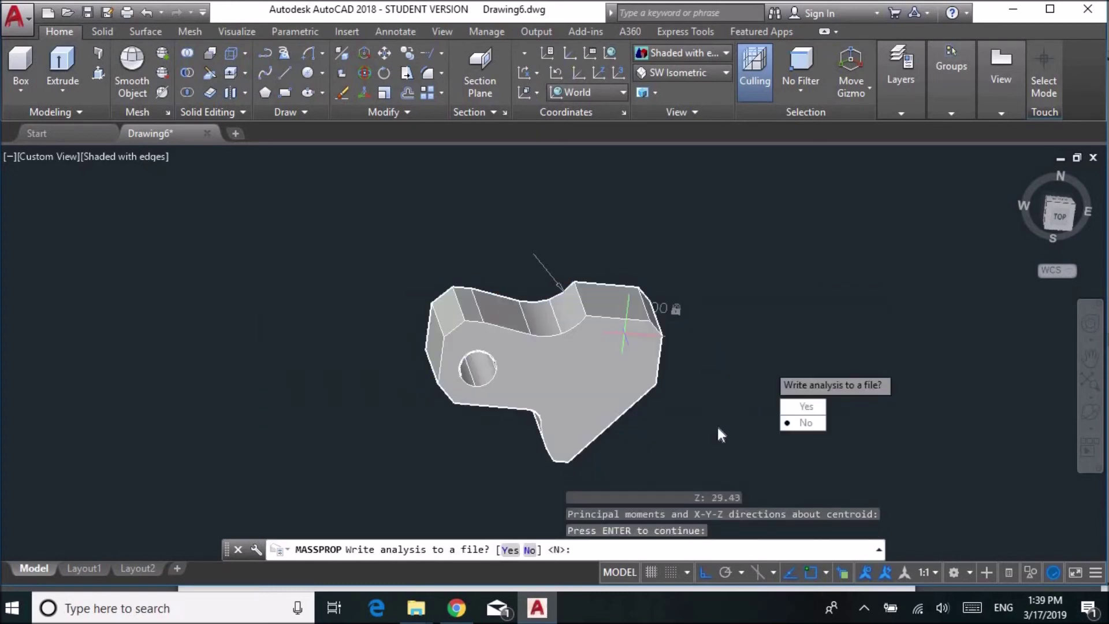
# Step: Open the Windows Calculator beside the model and enter the tool block's volume, 118929.06
pyautogui.click(160, 613)
pyautogui.write('cal')
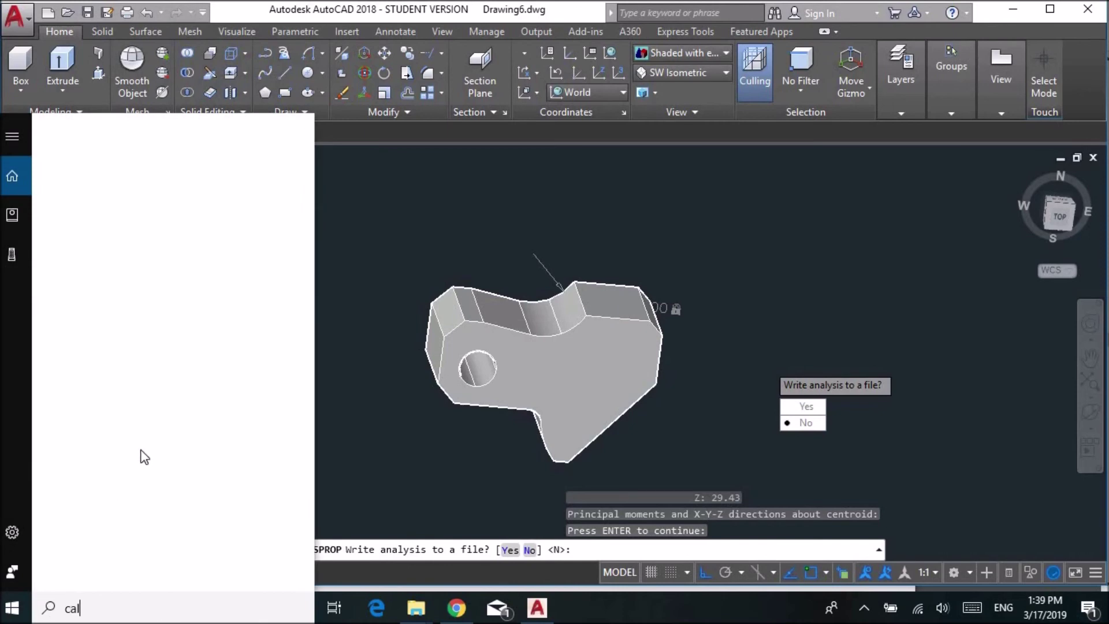
pyautogui.press('Return')
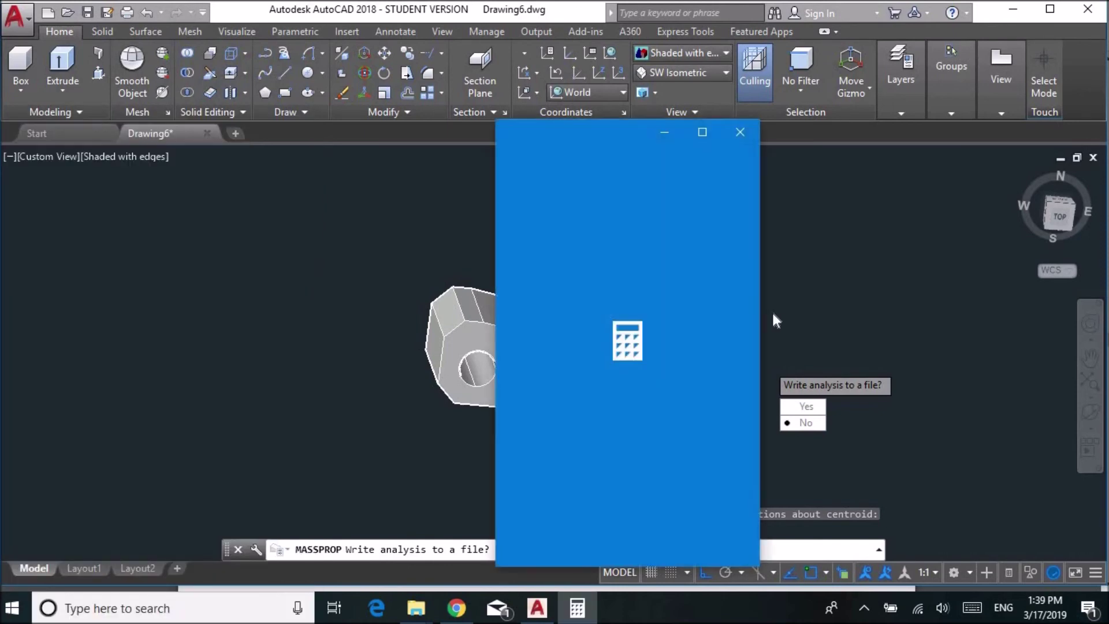
pyautogui.moveTo(607, 134); pyautogui.dragTo(836, 140)
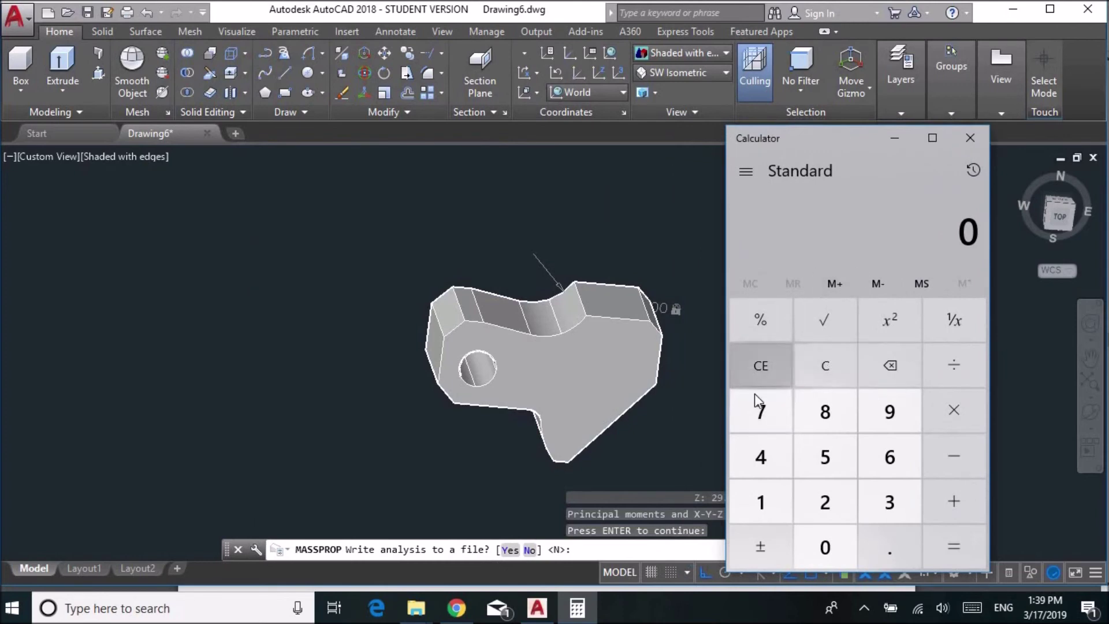
pyautogui.doubleClick(743, 505)
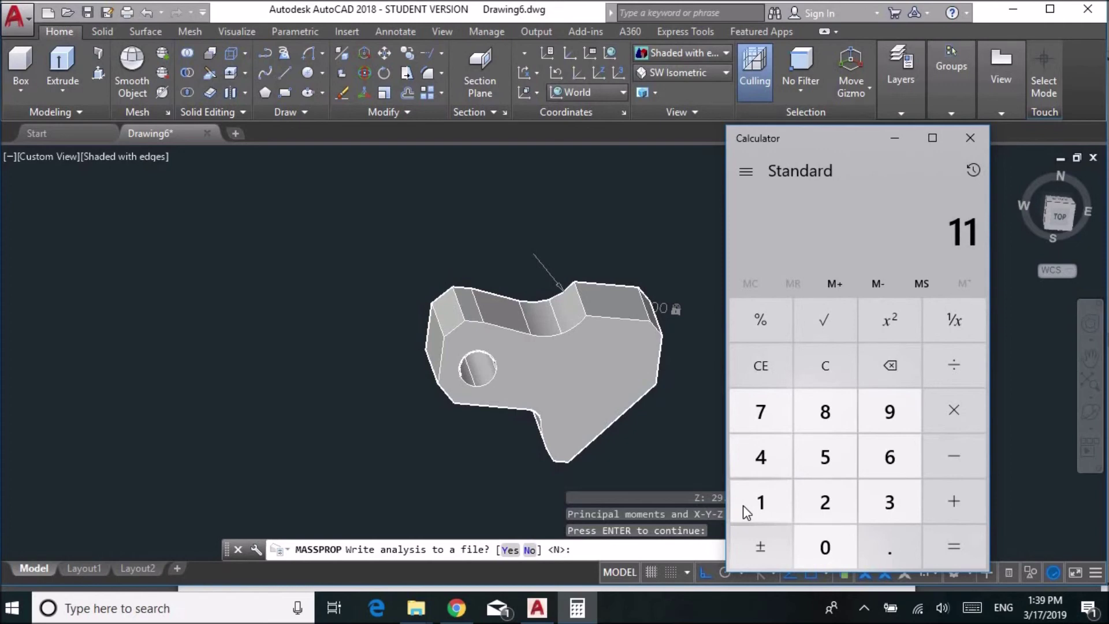
pyautogui.write('8,929')
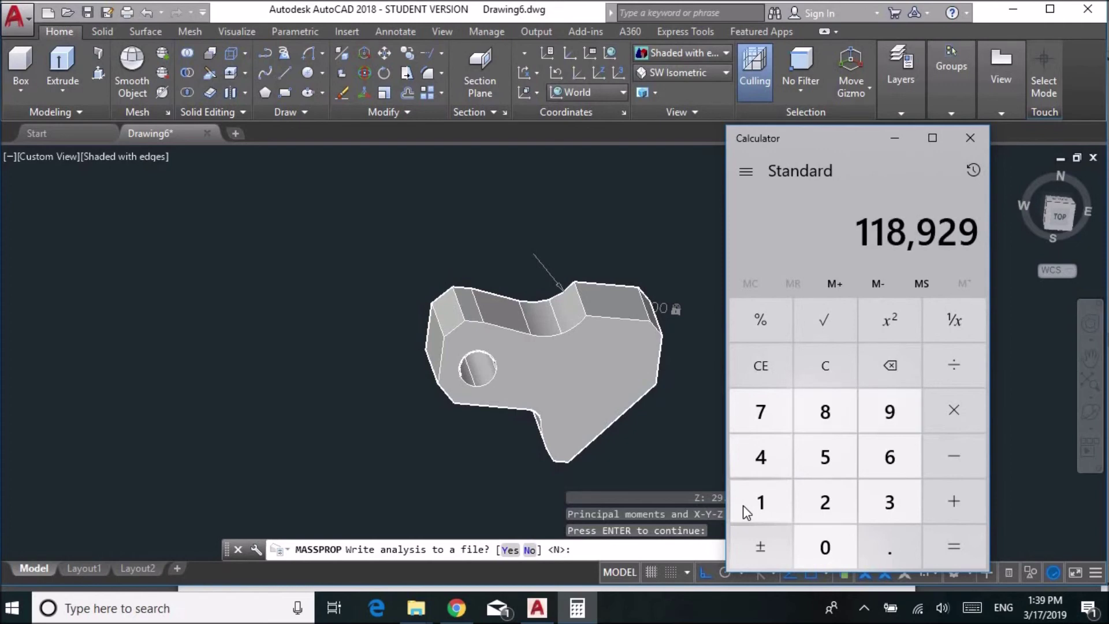
pyautogui.write('.06')
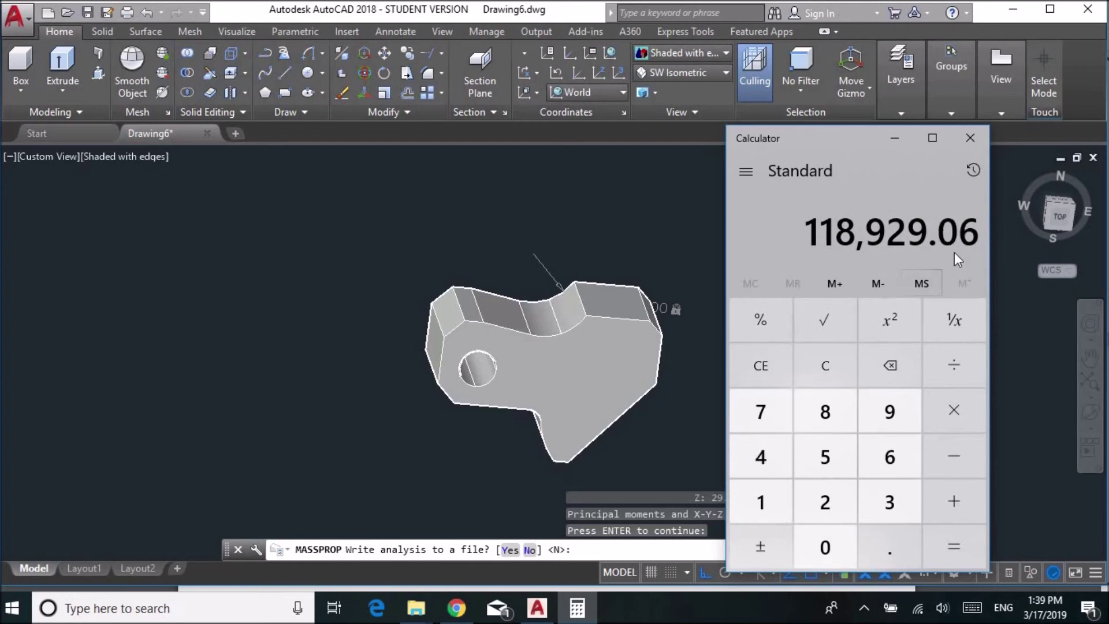
# Step: Look up the material density in the CSWASampleExam PDF in Chrome and multiply the volume in Calculator by 0.0079
pyautogui.click(456, 607)
pyautogui.scroll(-9, 375, 439)
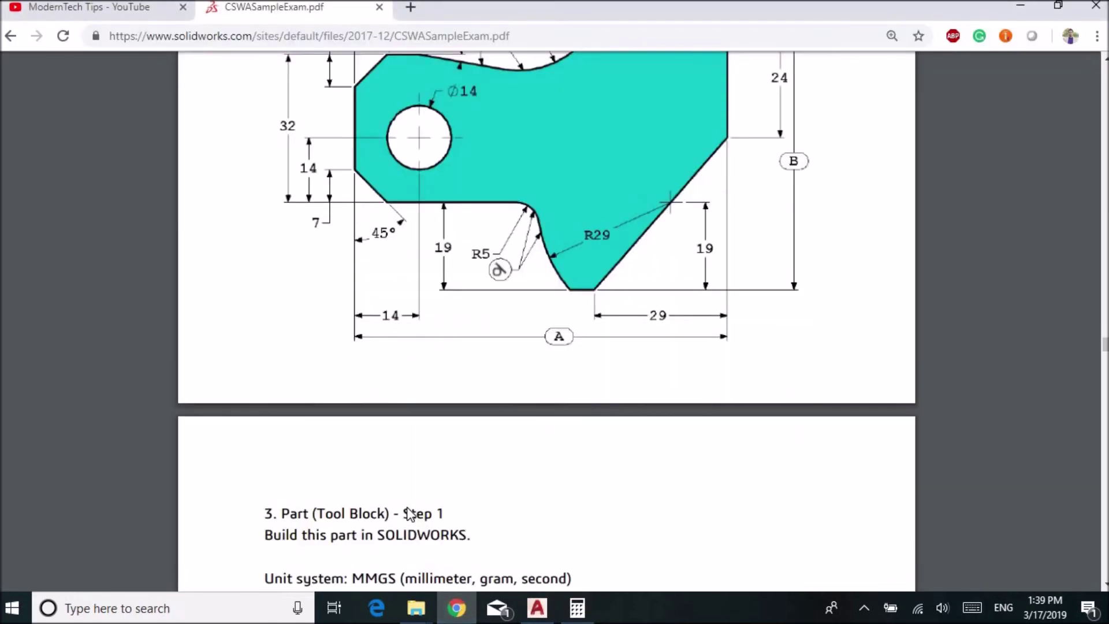
pyautogui.click(583, 598)
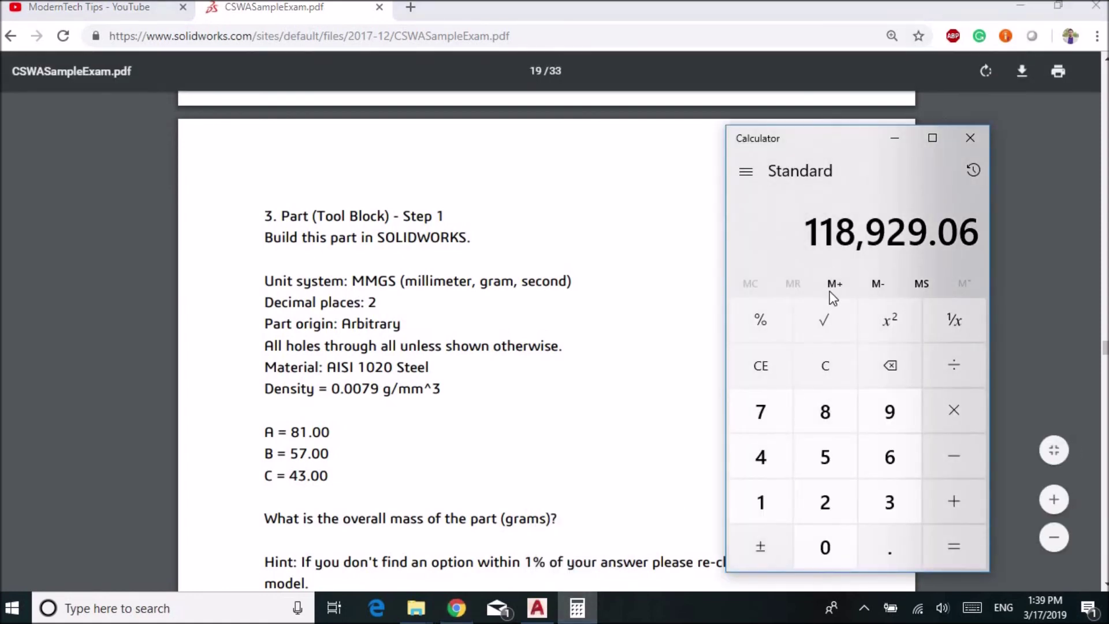
pyautogui.click(941, 405)
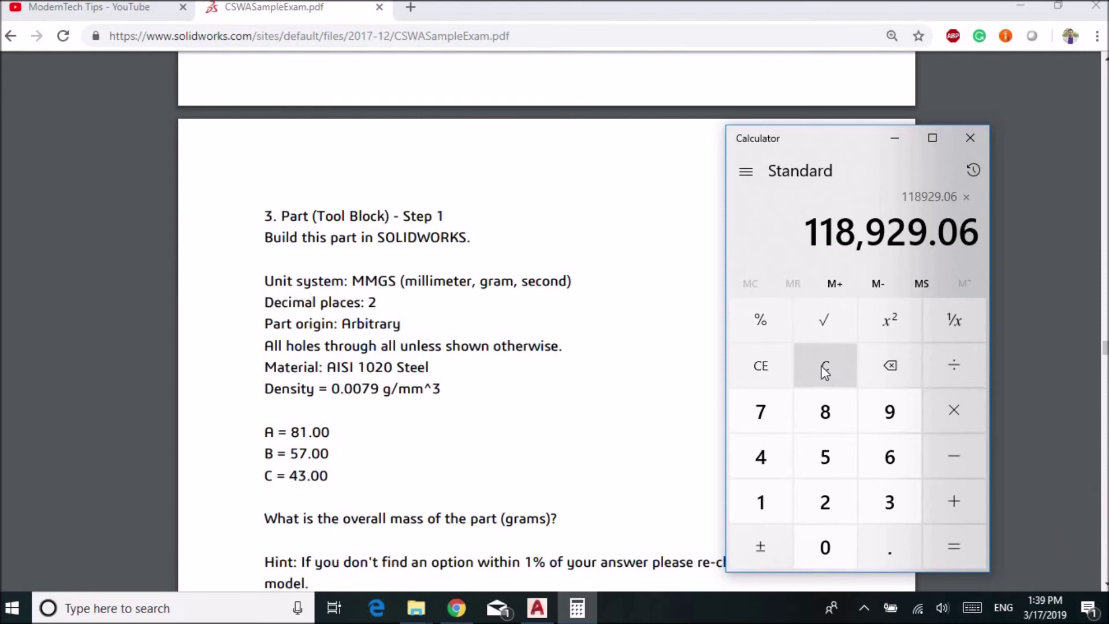
pyautogui.write('0.0079')
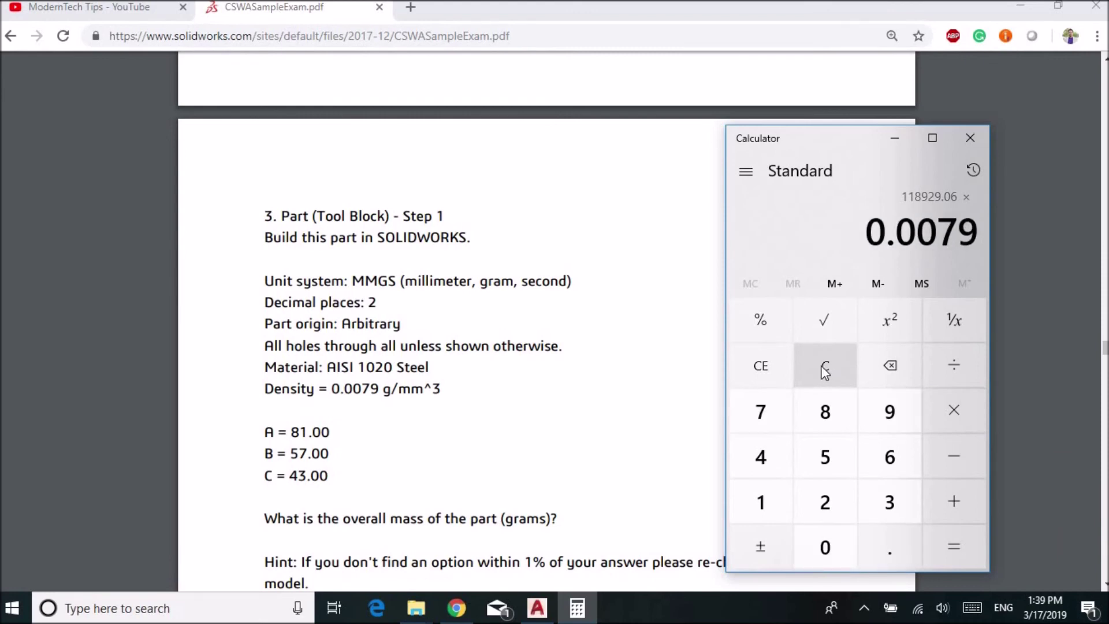
pyautogui.click(953, 547)
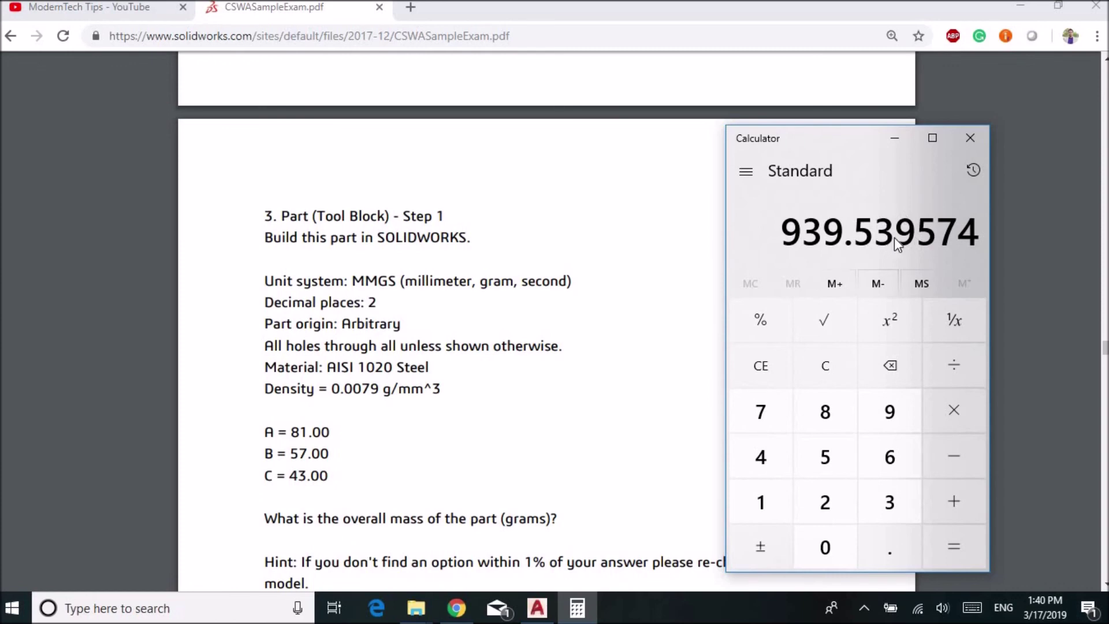
# Step: Compare the calculated mass with the Tool Block Step 1 answer options in the exam PDF and return to AutoCAD
pyautogui.scroll(-1, 550, 311)
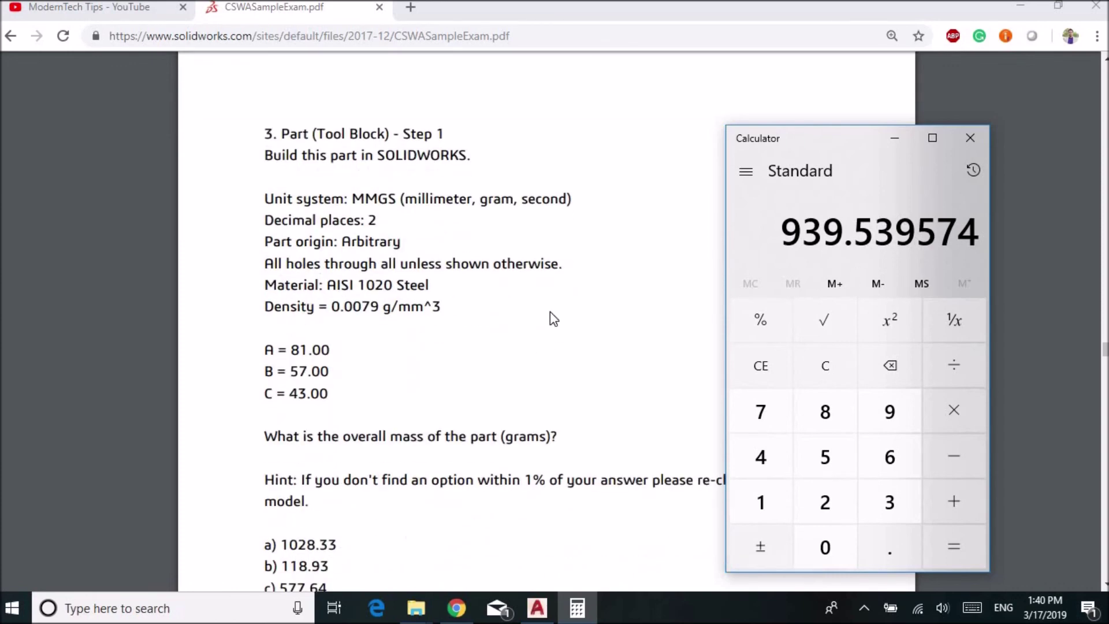
pyautogui.scroll(-3, 366, 361)
pyautogui.scroll(-1, 366, 361)
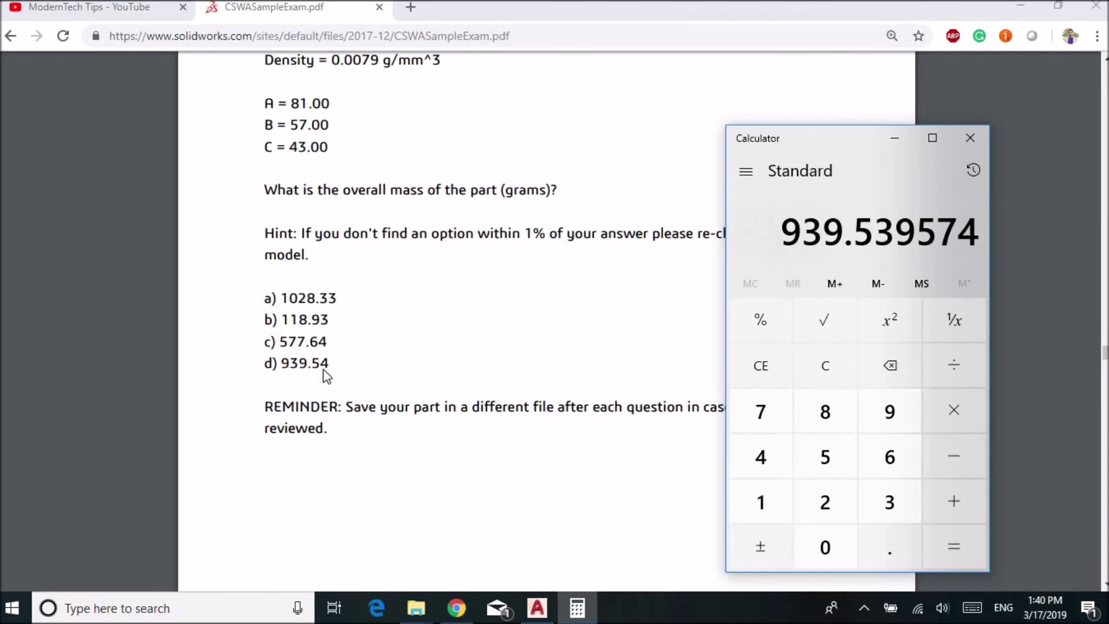
pyautogui.click(537, 607)
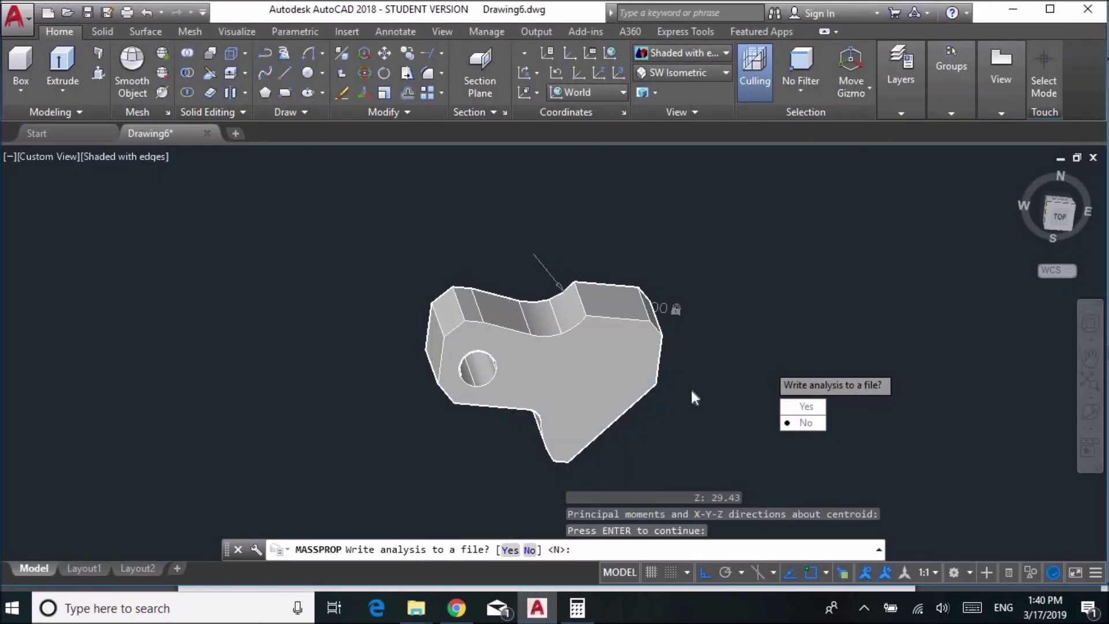